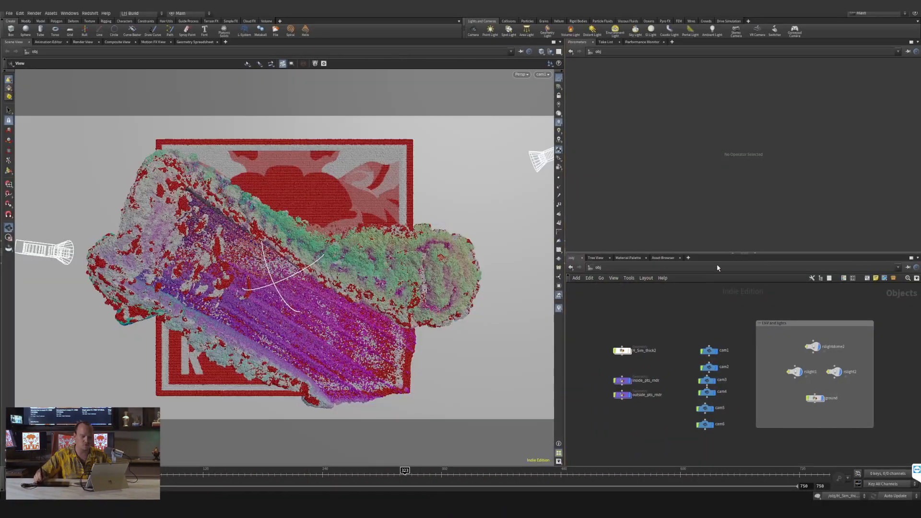
# - Collapse the parameter area so the object network fills the full height beside the viewport
pyautogui.click(734, 252)
pyautogui.moveTo(714, 207); pyautogui.dragTo(682, 193, button='middle')
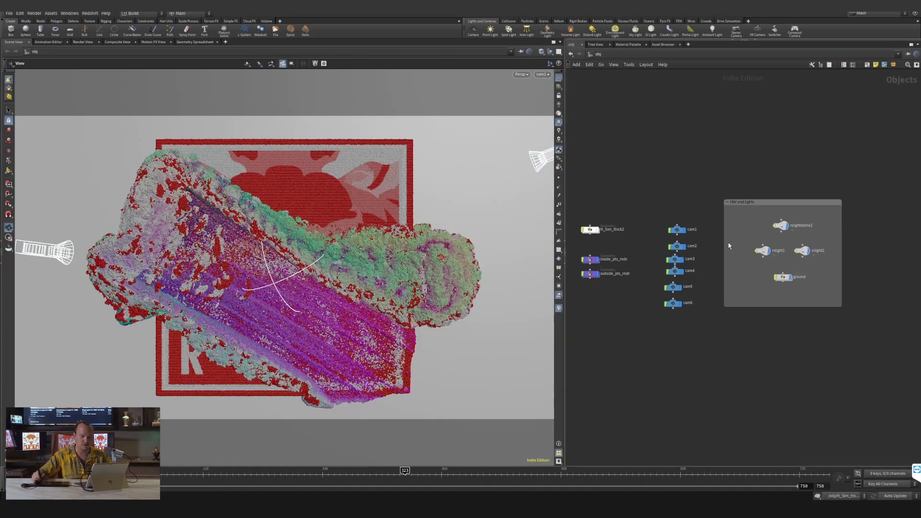
pyautogui.scroll(2, 717, 175)
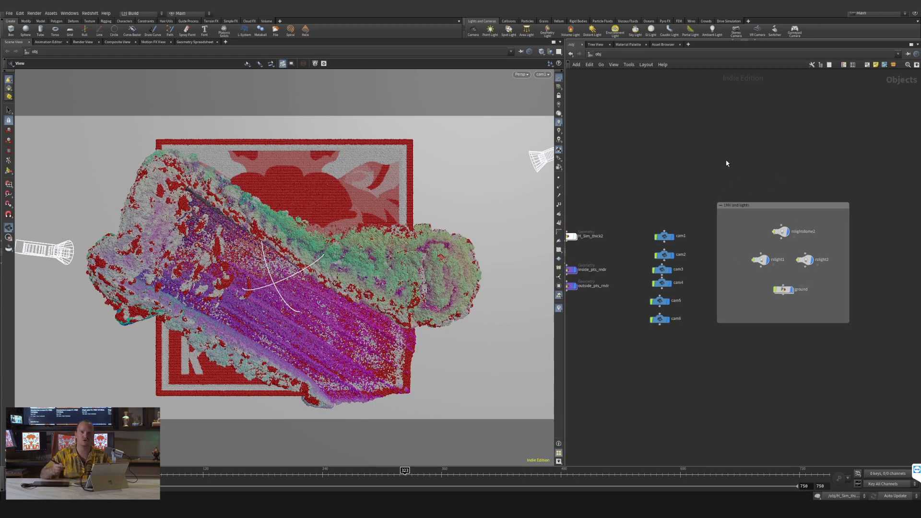
pyautogui.click(746, 218)
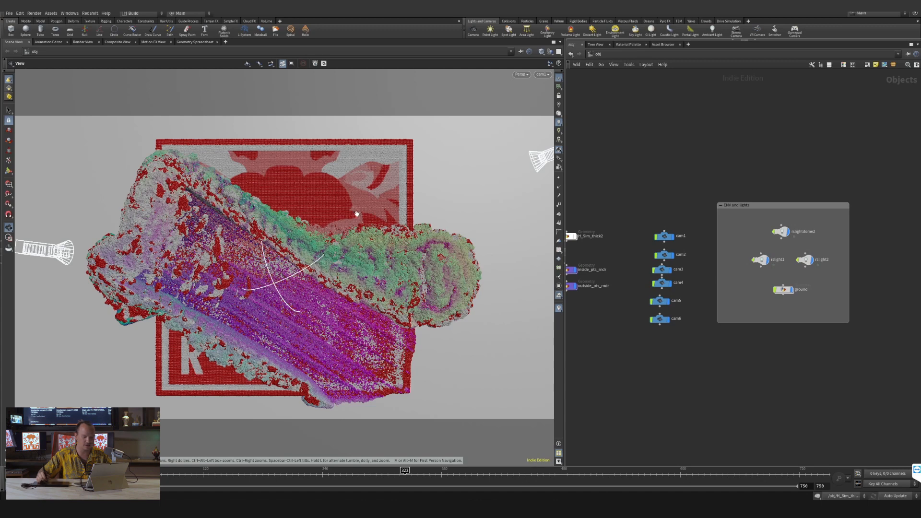
# - Leave the camera view and examine where rslight1 and rslight2 sit around the ground plane
pyautogui.scroll(4, 676, 333)
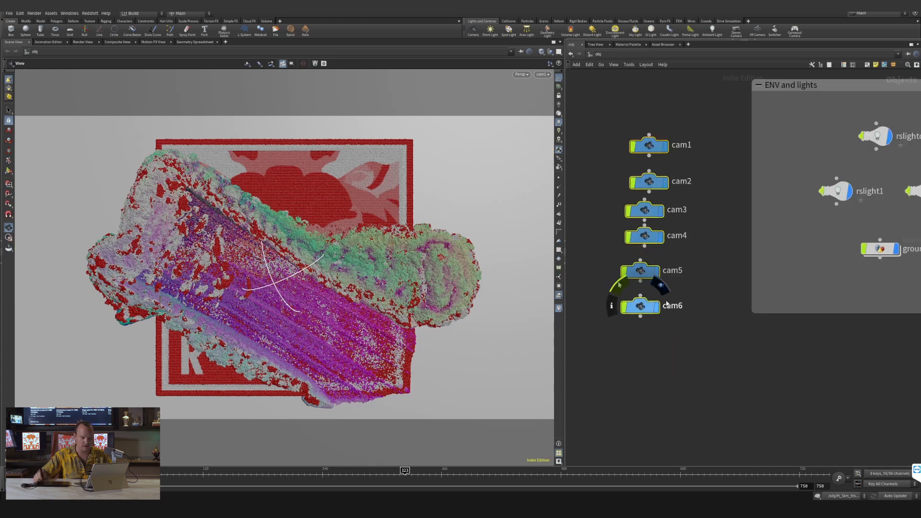
pyautogui.scroll(-1, 727, 292)
pyautogui.scroll(-5, 328, 255)
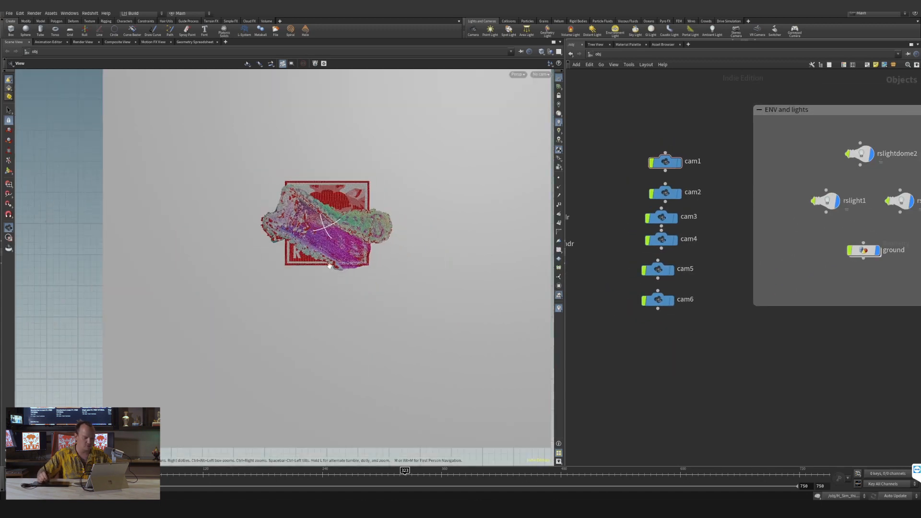
pyautogui.moveTo(328, 254); pyautogui.dragTo(331, 216)
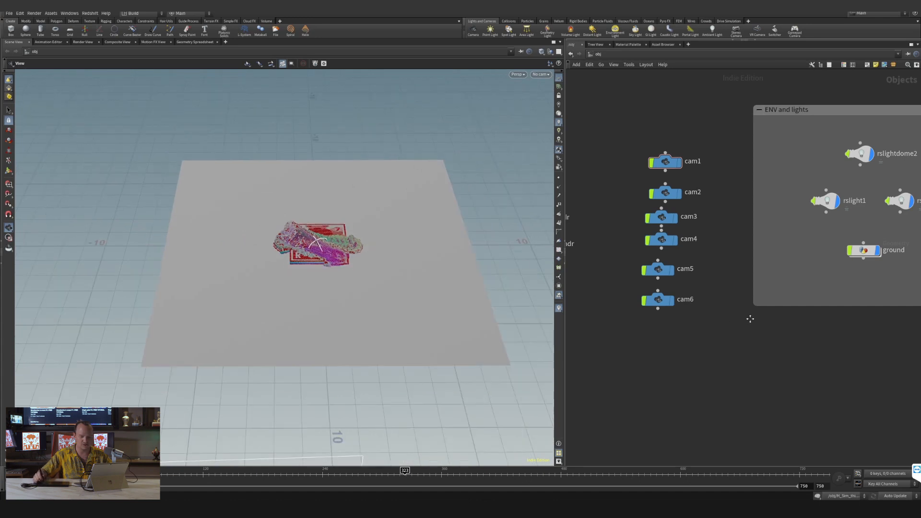
pyautogui.moveTo(820, 238); pyautogui.dragTo(742, 290, button='middle')
pyautogui.click(753, 289)
pyautogui.click(705, 240)
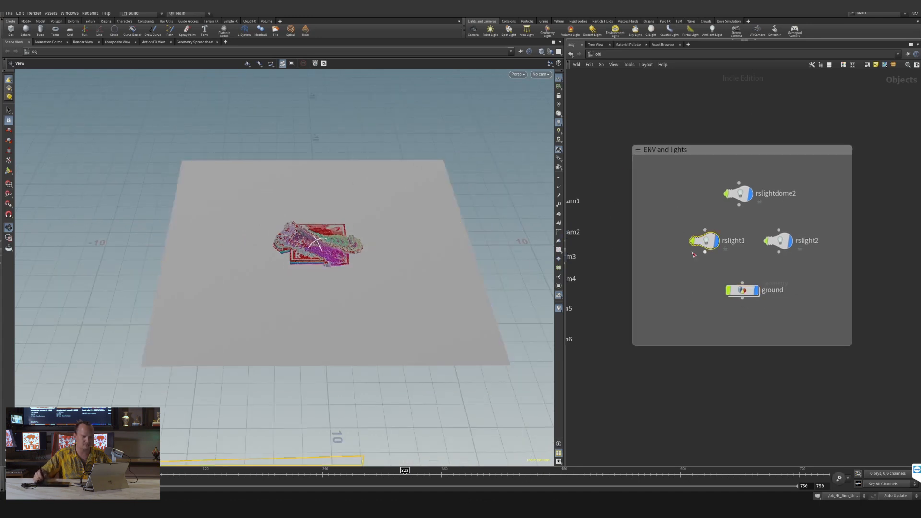
pyautogui.scroll(-3, 314, 269)
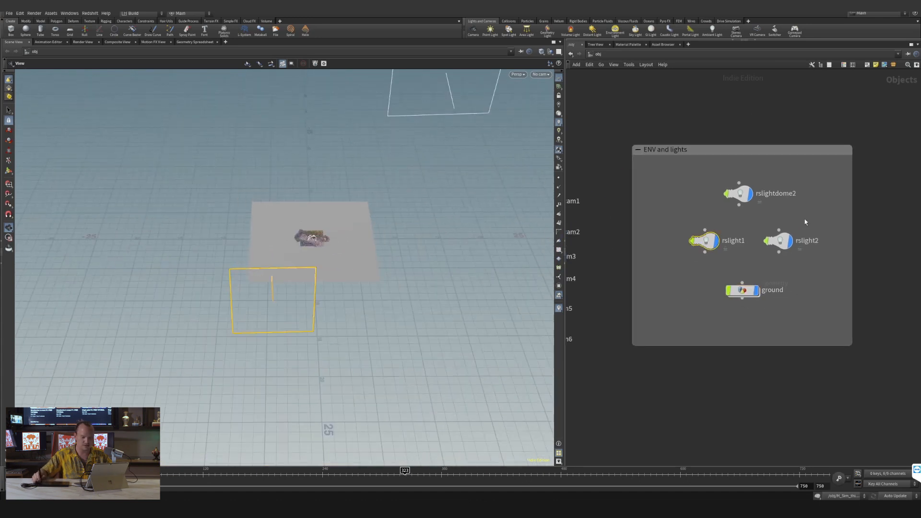
pyautogui.click(779, 240)
pyautogui.moveTo(398, 182); pyautogui.dragTo(374, 241, button='middle')
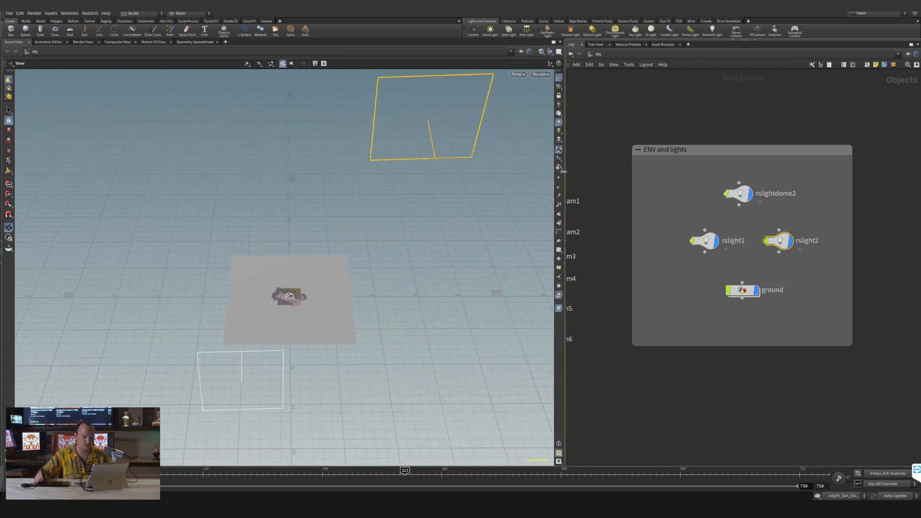
# - Widen the network editor and show the selected node's parameters as an overlay inside it
pyautogui.moveTo(566, 179); pyautogui.dragTo(466, 179)
pyautogui.click(667, 132)
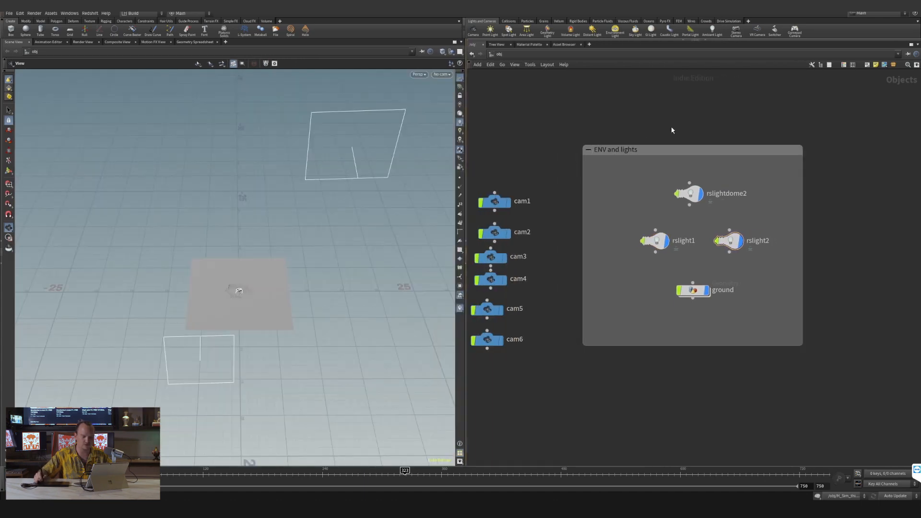
pyautogui.press('p')
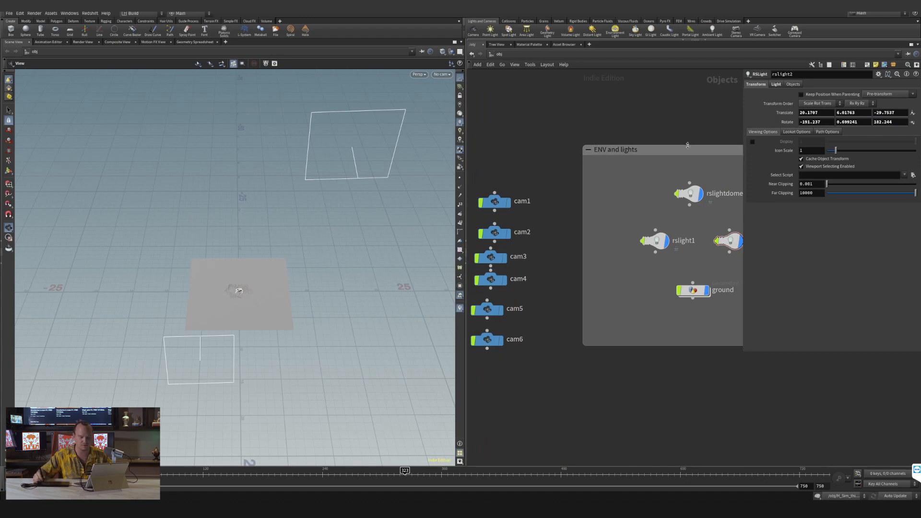
# - Examine the parameters of the area lights rslight1 and rslight2
pyautogui.moveTo(627, 159); pyautogui.dragTo(596, 168, button='middle')
pyautogui.click(622, 249)
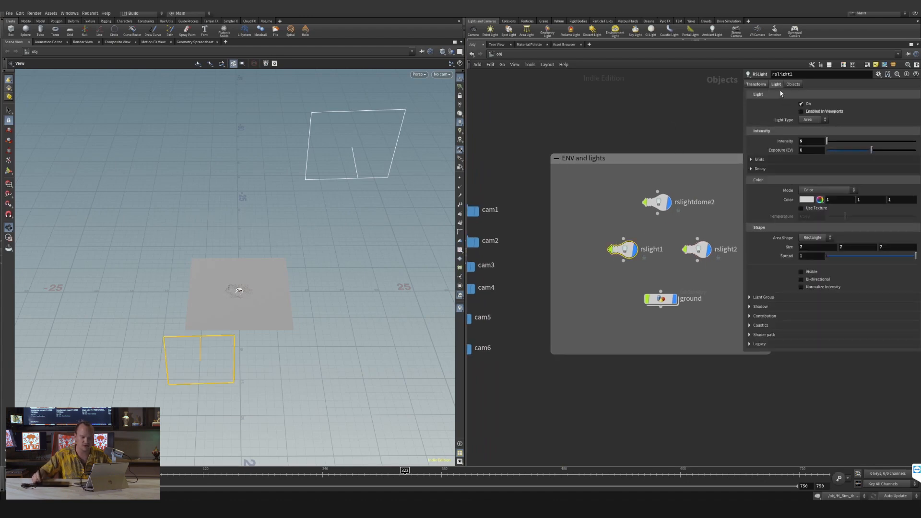
pyautogui.click(697, 249)
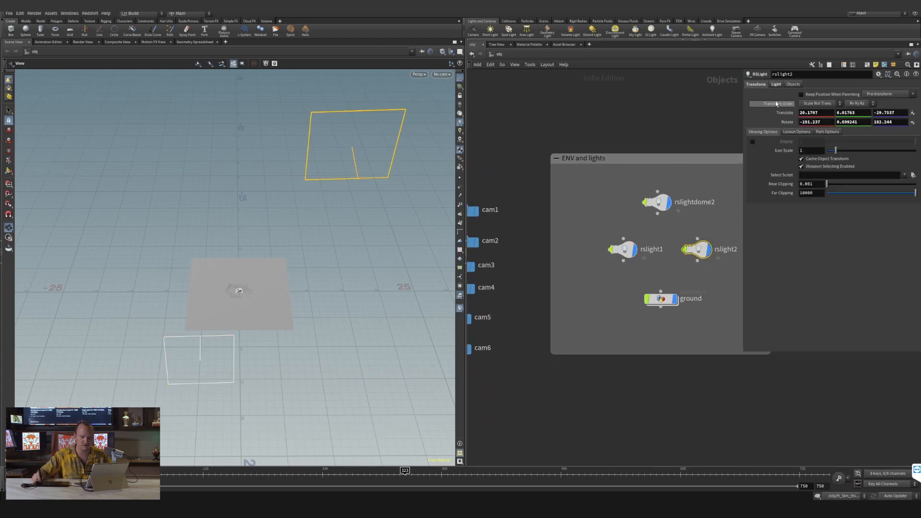
# - Choose studio019.hdr from the project's tex folder as the texture of rslightdome2
pyautogui.click(658, 202)
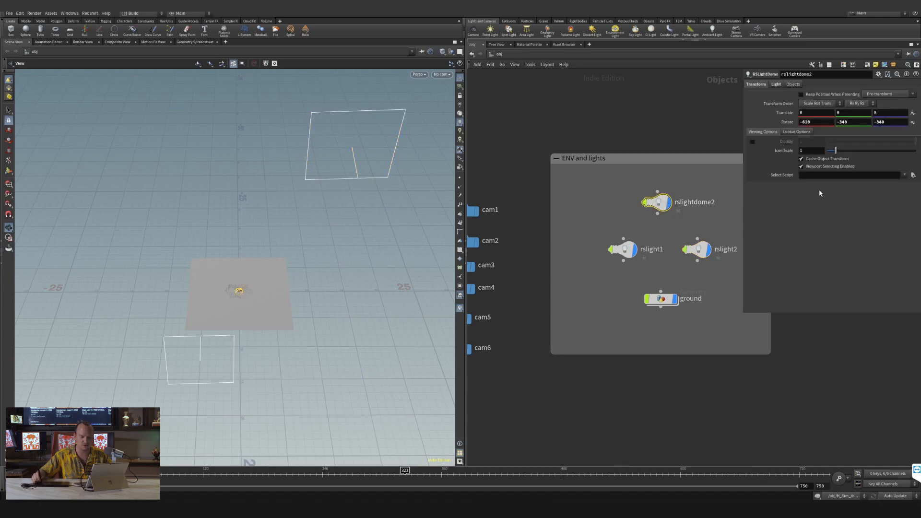
pyautogui.click(777, 85)
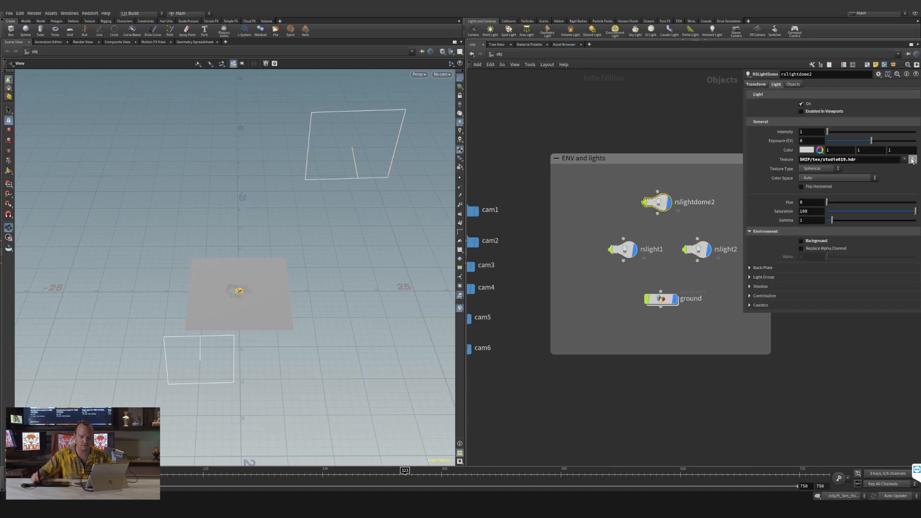
pyautogui.click(913, 160)
pyautogui.click(694, 168)
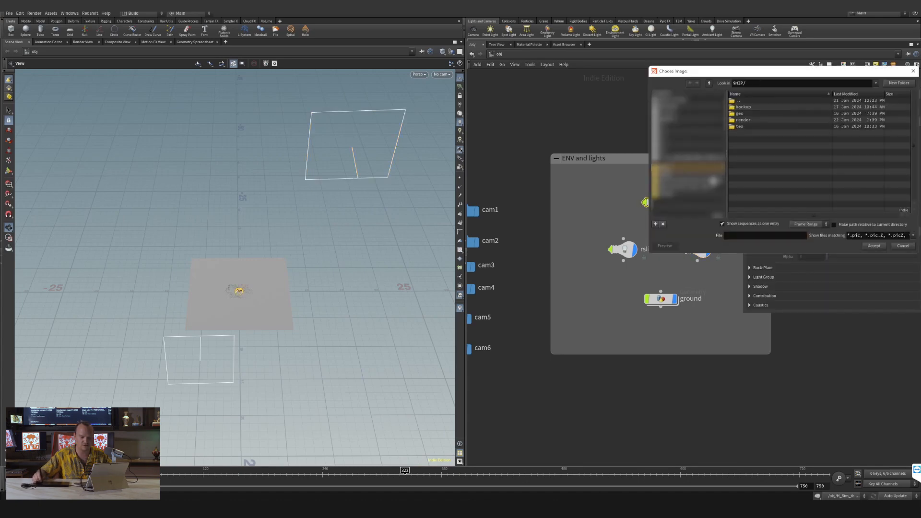
pyautogui.click(761, 128)
pyautogui.doubleClick(761, 127)
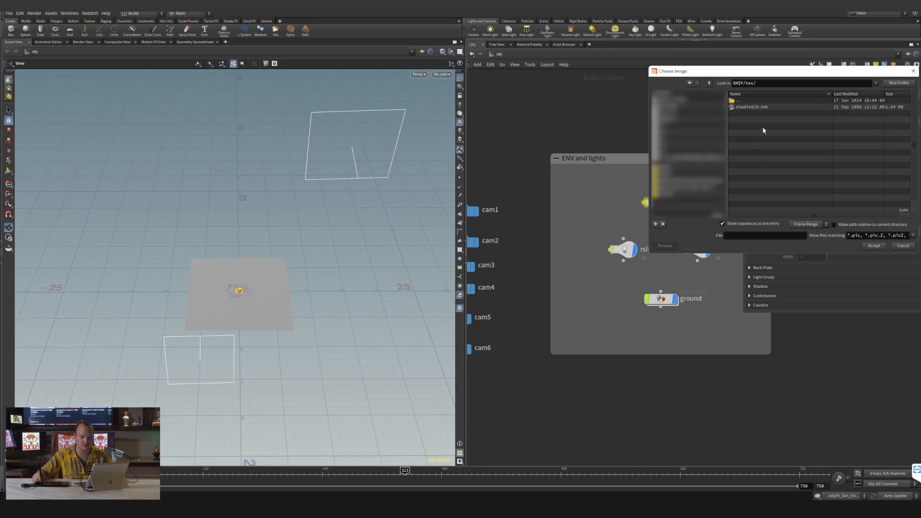
pyautogui.doubleClick(764, 107)
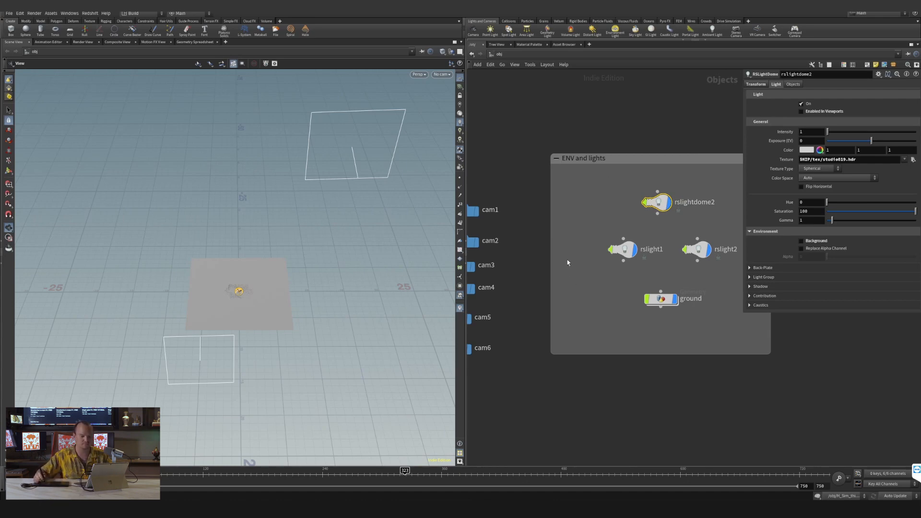
# - Turn off the viewport display of rslightdome2, rslight1 and rslight2
pyautogui.moveTo(584, 245); pyautogui.dragTo(526, 217, button='middle')
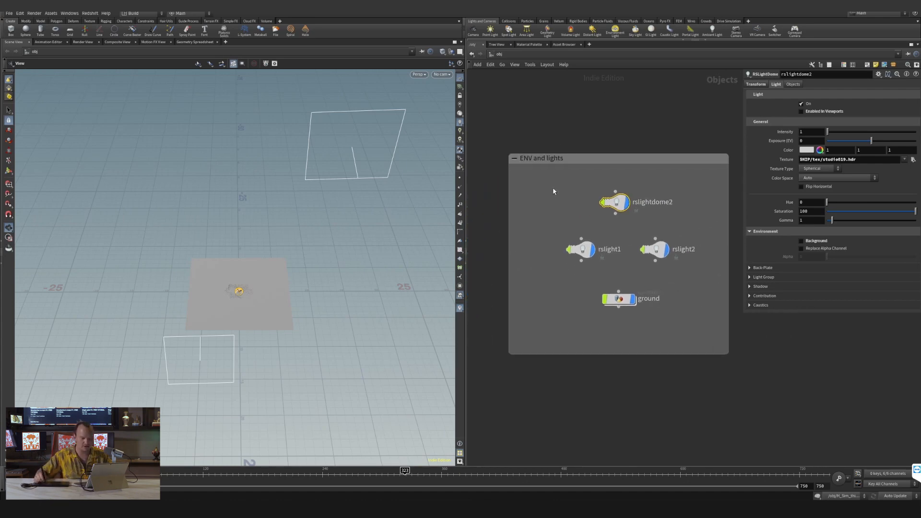
pyautogui.moveTo(550, 186); pyautogui.dragTo(658, 272)
pyautogui.click(666, 250)
pyautogui.click(617, 245)
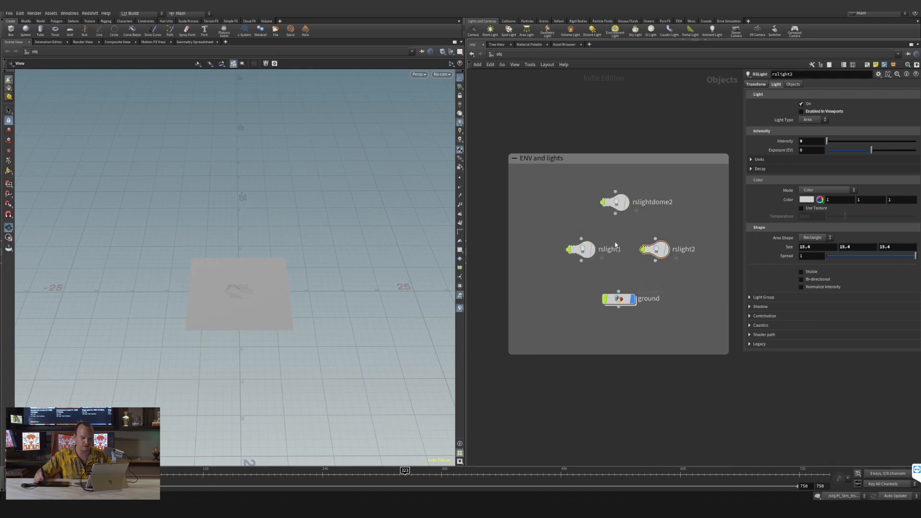
# - Look through cam1 and cam2 in the viewport to examine their framing of the grain simulation
pyautogui.moveTo(556, 231); pyautogui.dragTo(632, 211, button='middle')
pyautogui.moveTo(533, 216); pyautogui.dragTo(594, 228, button='middle')
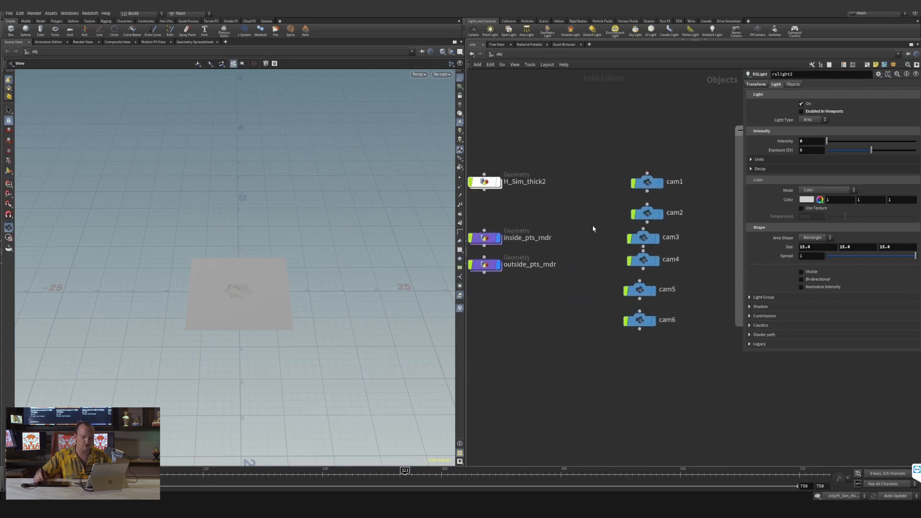
pyautogui.moveTo(599, 179); pyautogui.dragTo(654, 195)
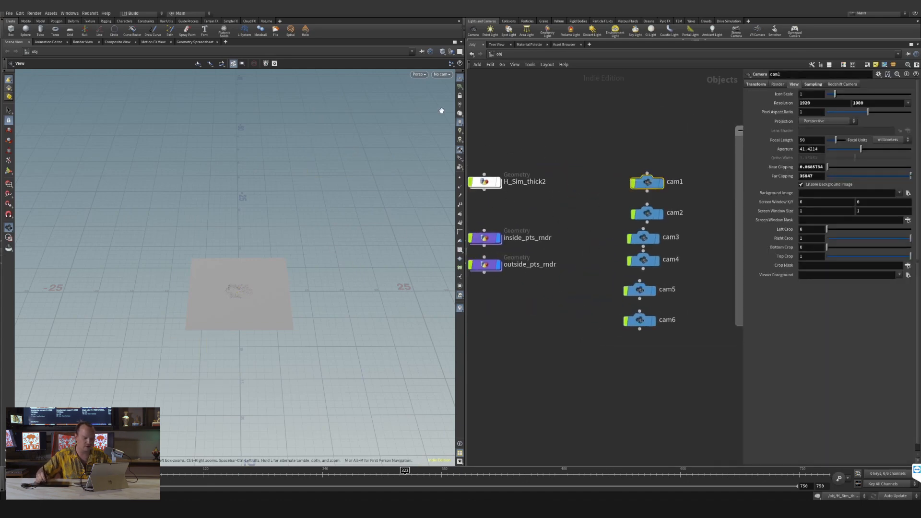
pyautogui.click(442, 75)
pyautogui.click(452, 109)
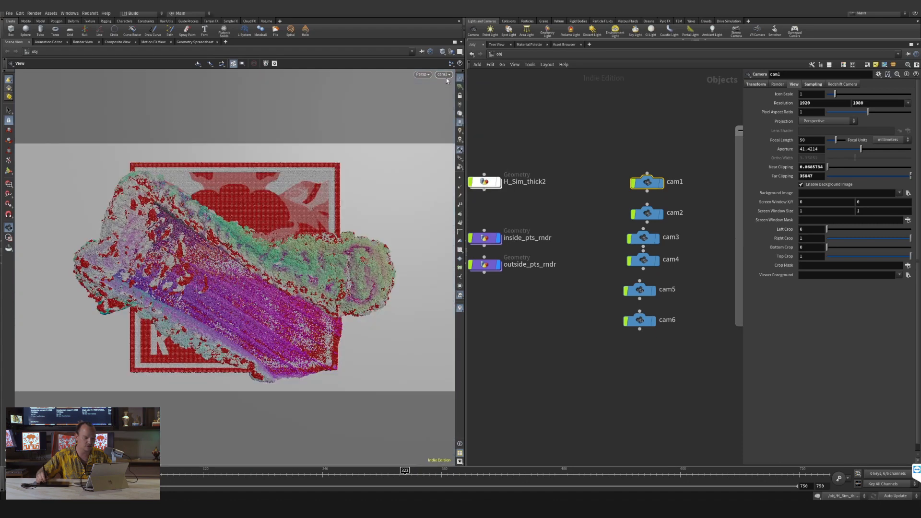
pyautogui.click(442, 74)
pyautogui.click(436, 117)
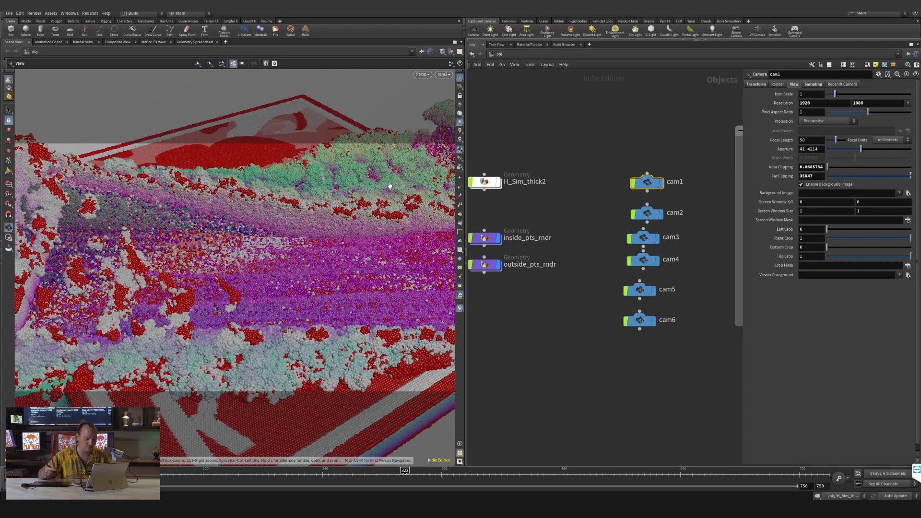
# - Turn off the viewport display of the inside_pts_rndr and outside_pts_rndr objects
pyautogui.moveTo(559, 347); pyautogui.dragTo(590, 378, button='middle')
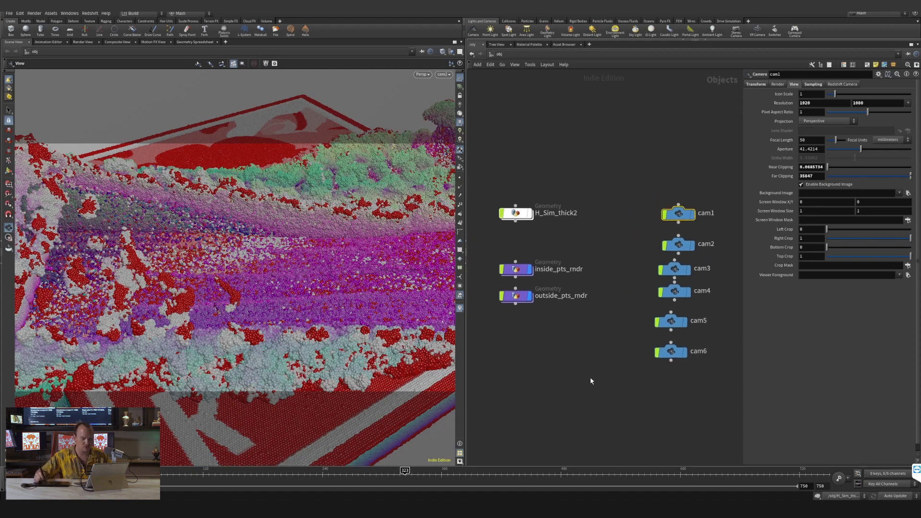
pyautogui.moveTo(578, 234); pyautogui.dragTo(512, 321)
pyautogui.click(530, 295)
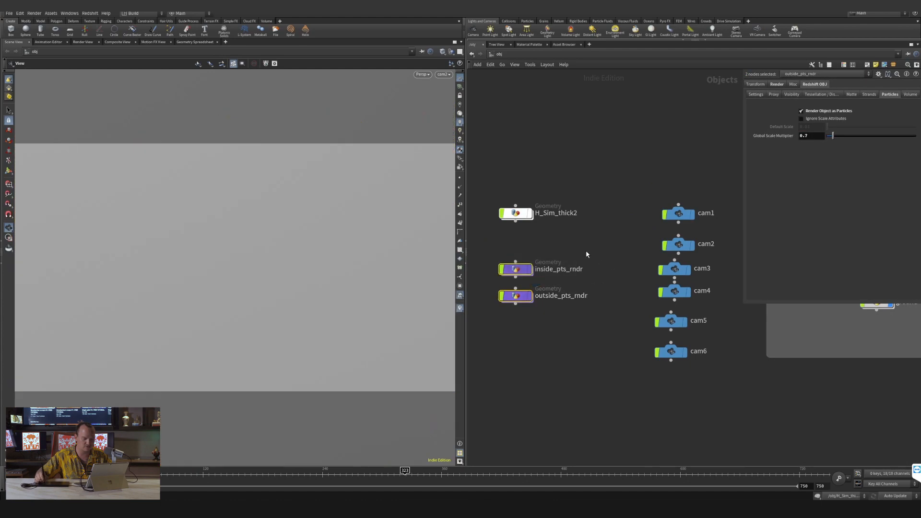
pyautogui.click(586, 250)
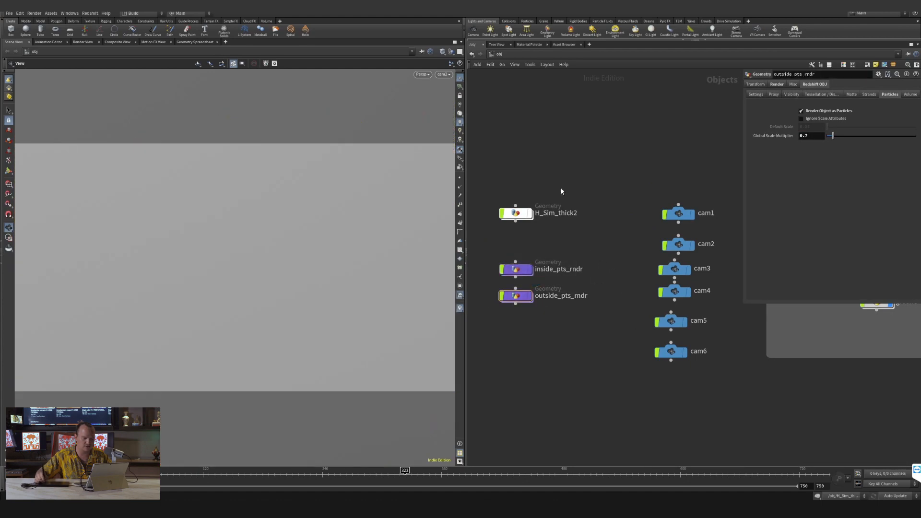
# - Go inside the H_Sim_thick2 geometry network and display the grid1 node at the start of the chain
pyautogui.doubleClick(524, 218)
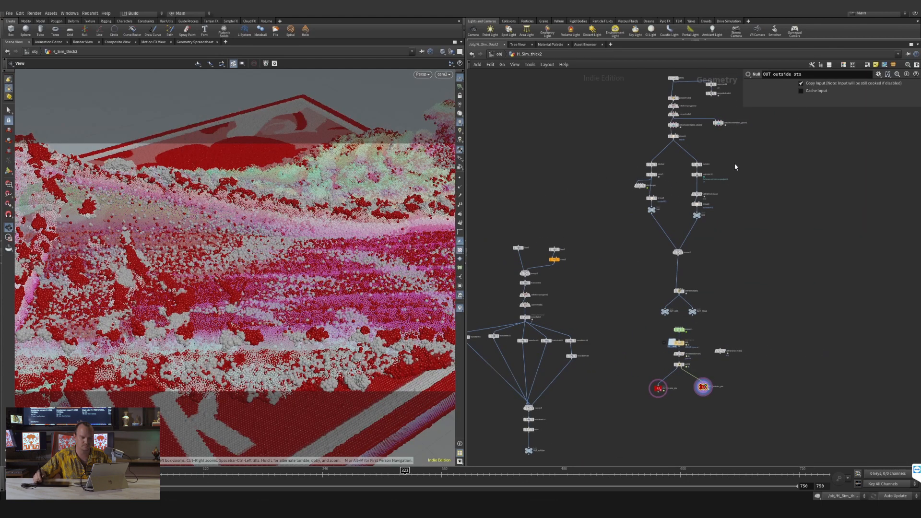
pyautogui.moveTo(736, 164); pyautogui.dragTo(677, 252, button='middle')
pyautogui.moveTo(640, 147); pyautogui.dragTo(677, 126, button='right')
pyautogui.click(563, 217)
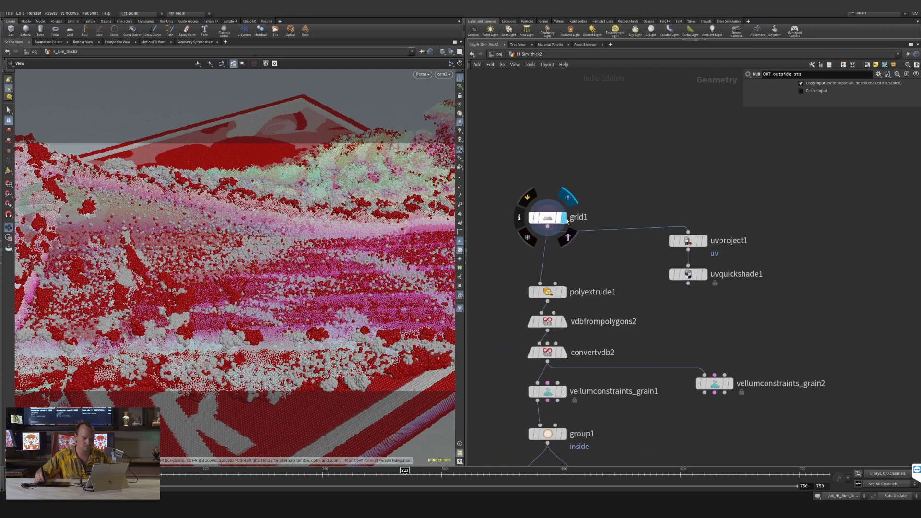
pyautogui.moveTo(547, 217); pyautogui.dragTo(539, 202)
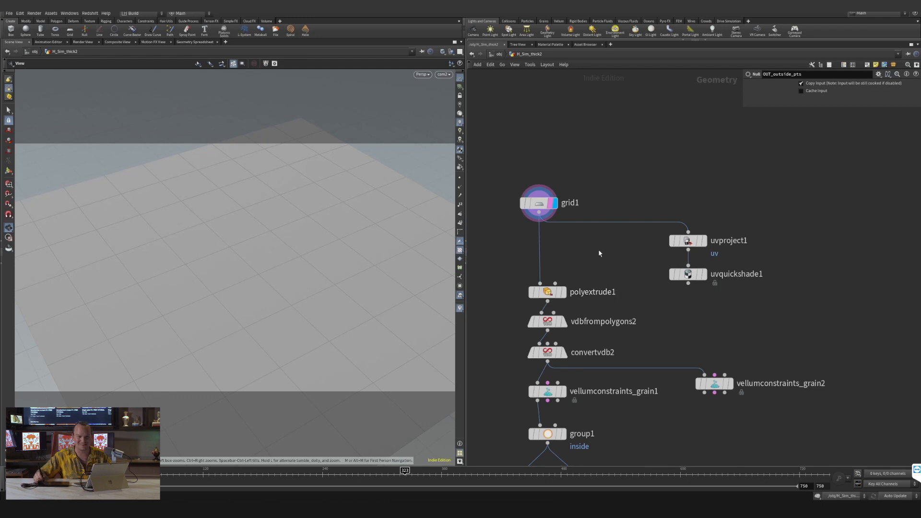
# - Inspect grid1's parameters and view the whole grid outside the camera view
pyautogui.click(540, 203)
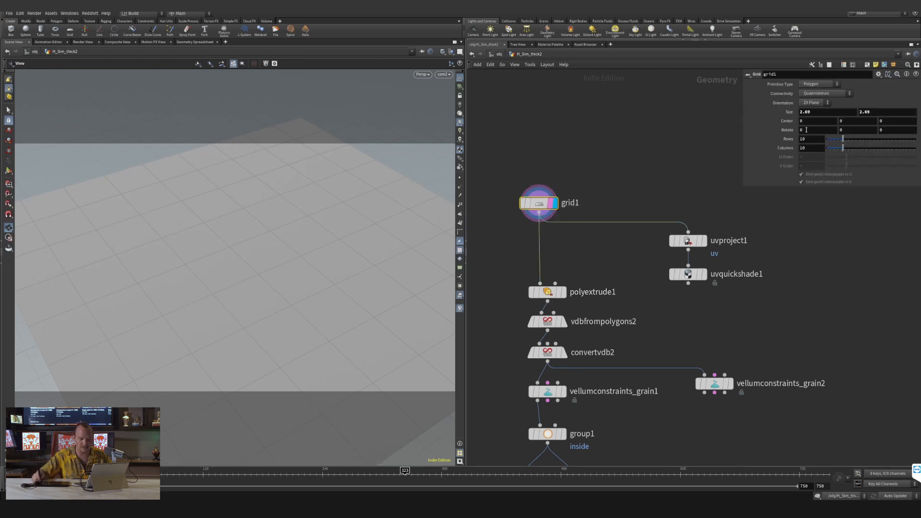
pyautogui.moveTo(363, 180); pyautogui.dragTo(311, 171)
pyautogui.moveTo(451, 79); pyautogui.dragTo(447, 85)
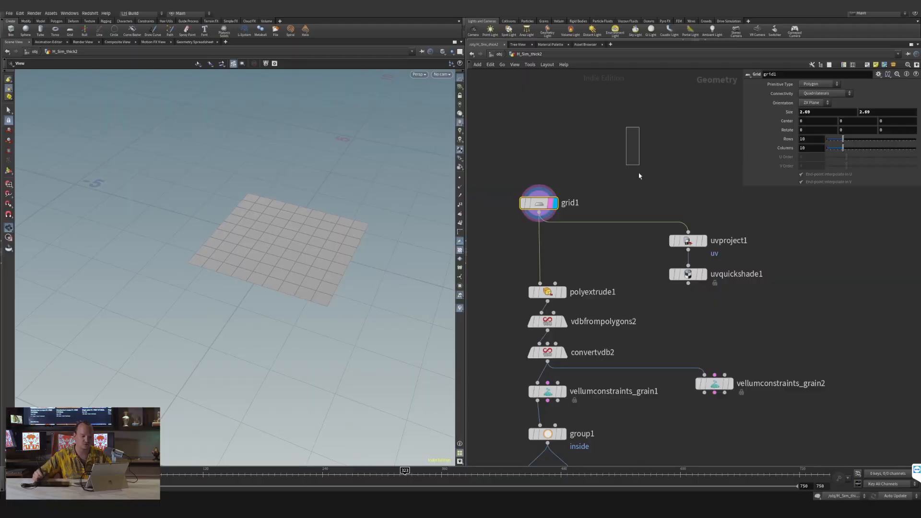
# - Add a Box node above grid1 and display it in the viewport
pyautogui.moveTo(639, 173); pyautogui.dragTo(639, 169)
pyautogui.press('Tab')
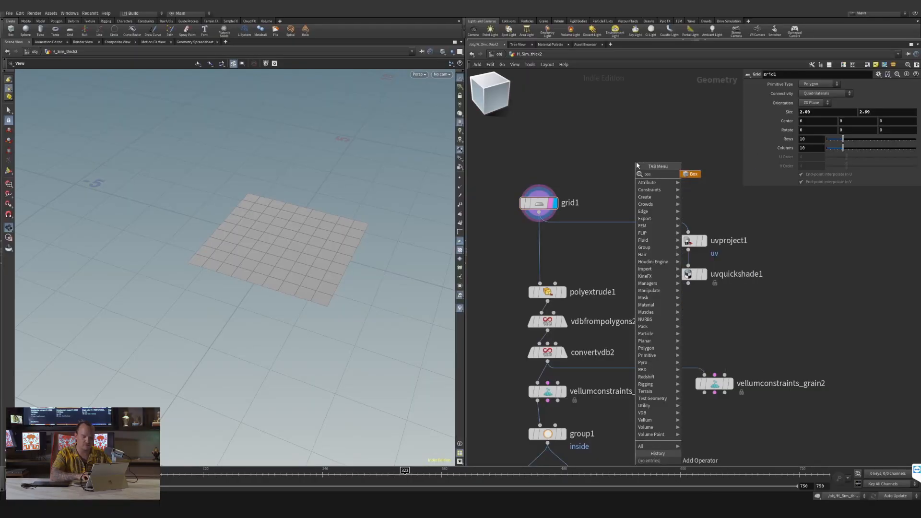
pyautogui.press('Return')
pyautogui.click(637, 162)
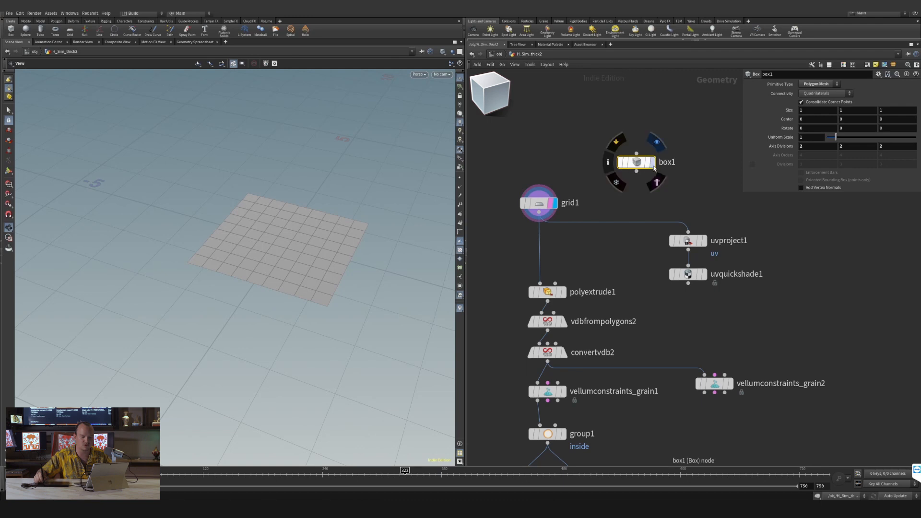
pyautogui.click(651, 163)
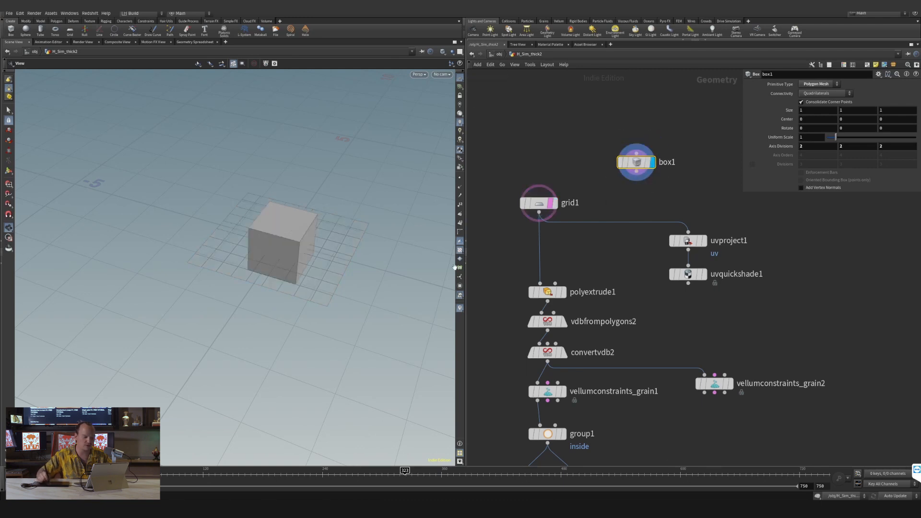
# - Compare the unit box with the grid in the viewport and delete the box1 node
pyautogui.scroll(3, 291, 242)
pyautogui.moveTo(291, 243); pyautogui.dragTo(249, 236)
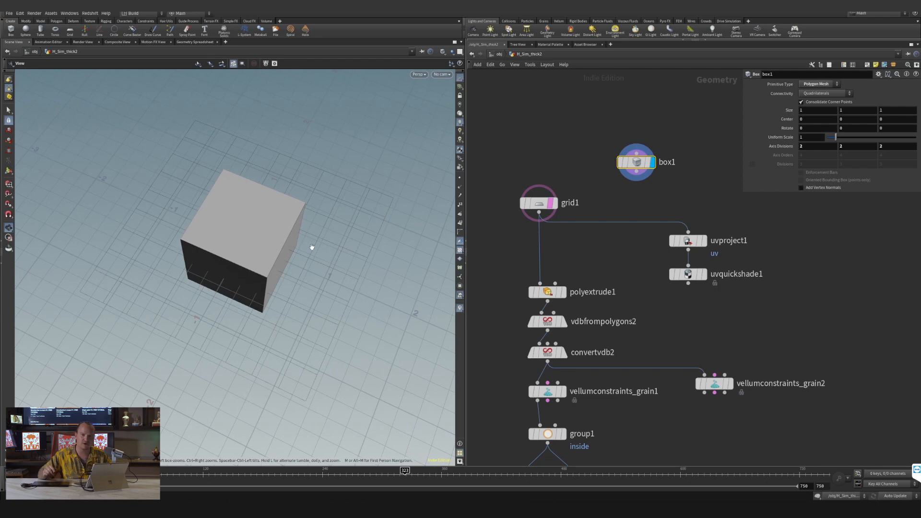
pyautogui.moveTo(580, 134); pyautogui.dragTo(656, 202)
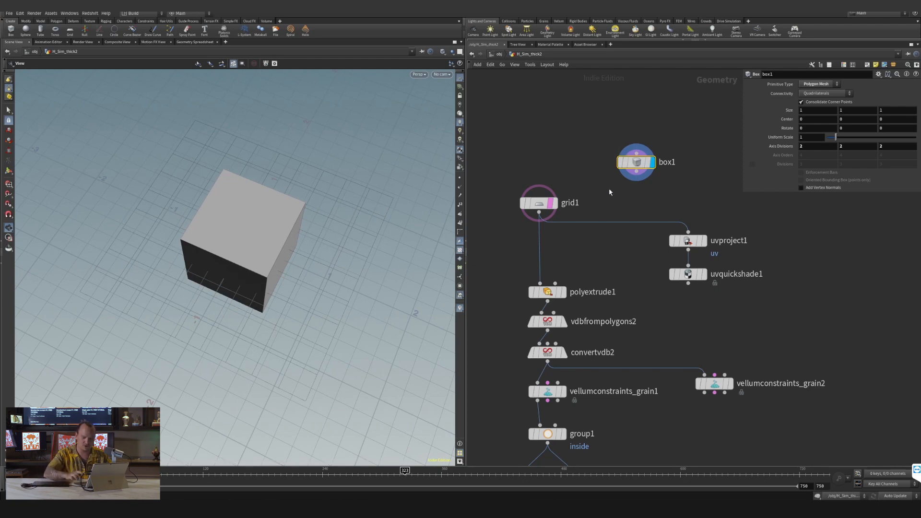
pyautogui.press('Delete')
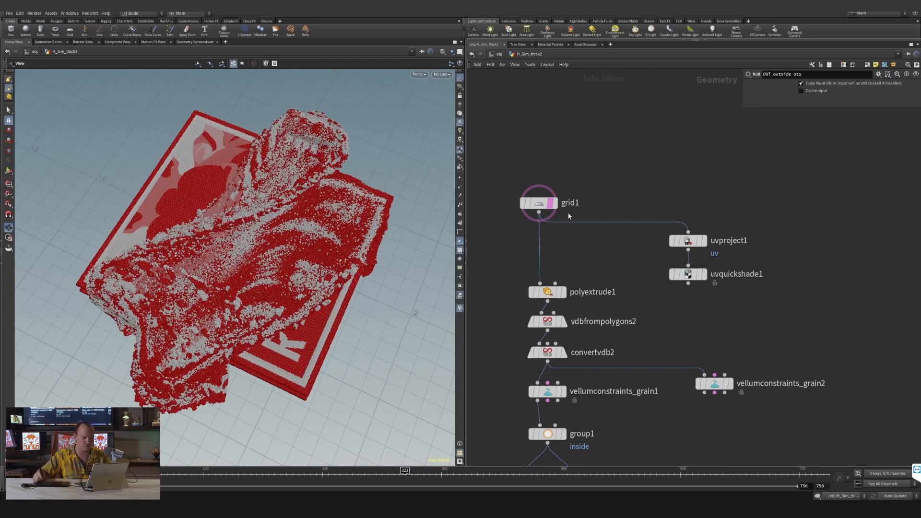
# - Show uvproject1's result and parameters, and display the textured result of uvquickshade1 in the viewport
pyautogui.scroll(5, 710, 281)
pyautogui.click(676, 217)
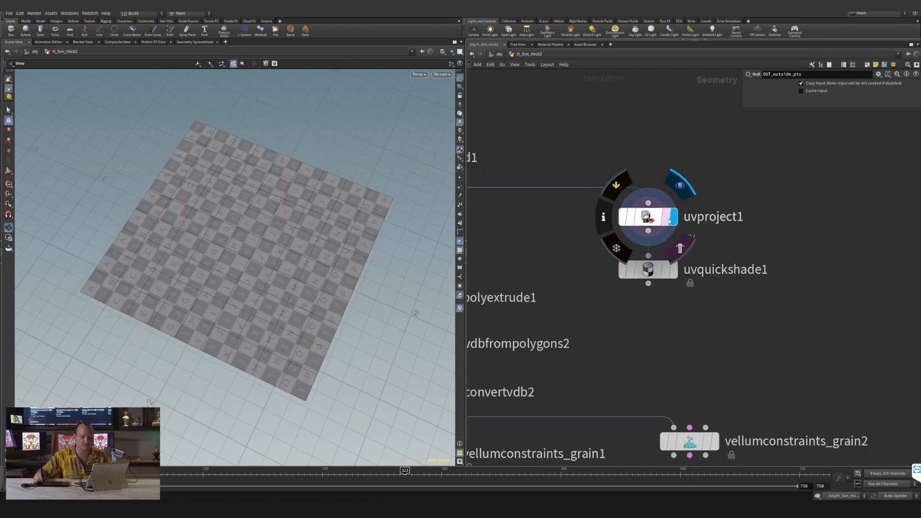
pyautogui.click(648, 217)
pyautogui.moveTo(670, 157); pyautogui.dragTo(668, 147, button='middle')
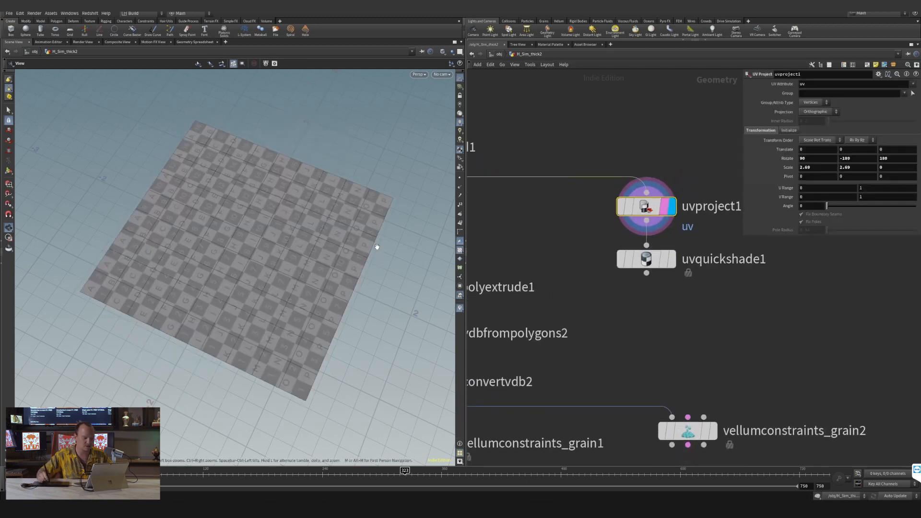
pyautogui.click(672, 259)
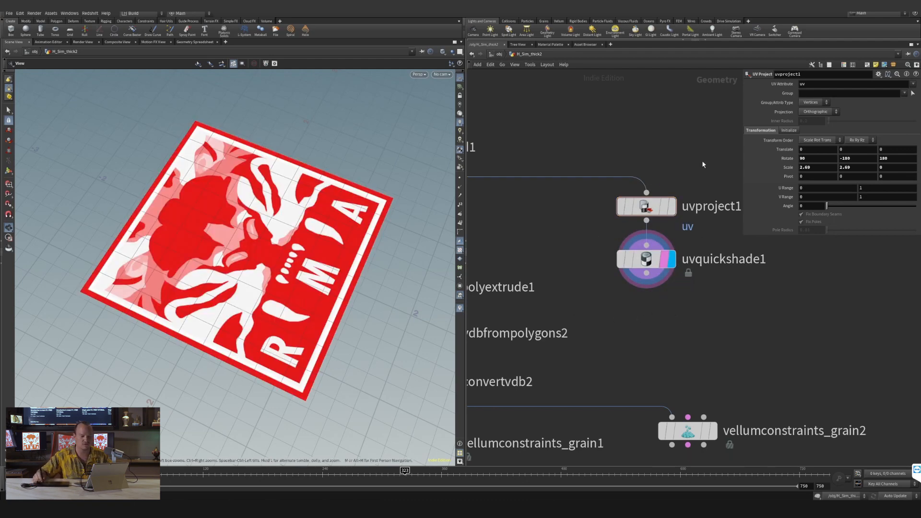
# - Initialize the uvproject1 projection using the To Best Plane method
pyautogui.moveTo(703, 164); pyautogui.dragTo(652, 209)
pyautogui.click(789, 131)
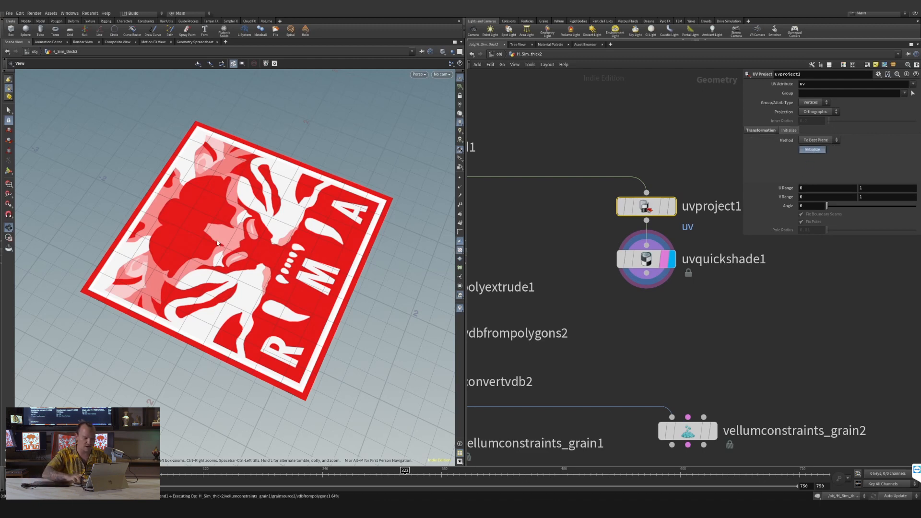
# - Try shifting the UV projection across the grid with uvproject1's viewport handle
pyautogui.click(9, 171)
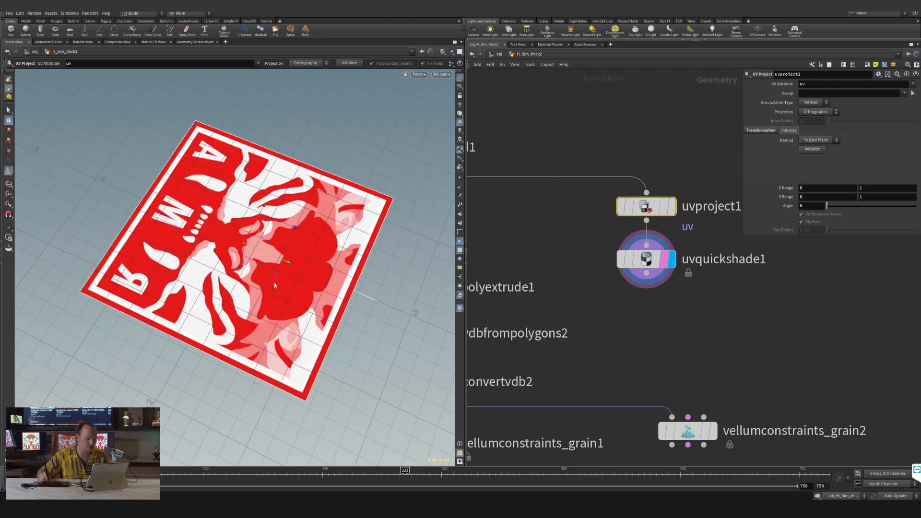
pyautogui.moveTo(289, 268); pyautogui.dragTo(317, 245)
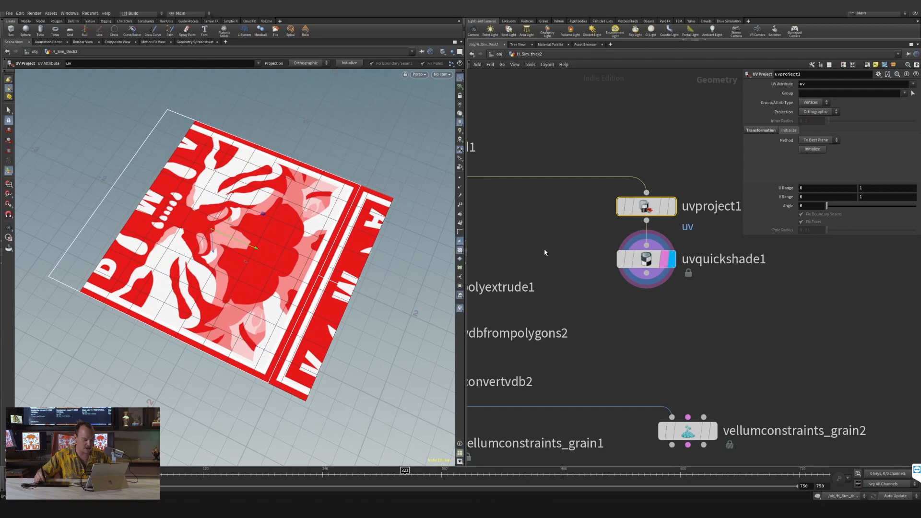
pyautogui.hotkey('ctrl', 'z')
# - Move polyextrude1 closer to grid1, display it with its parameters, and view the extruded slab from the side
pyautogui.moveTo(530, 250); pyautogui.dragTo(592, 220, button='middle')
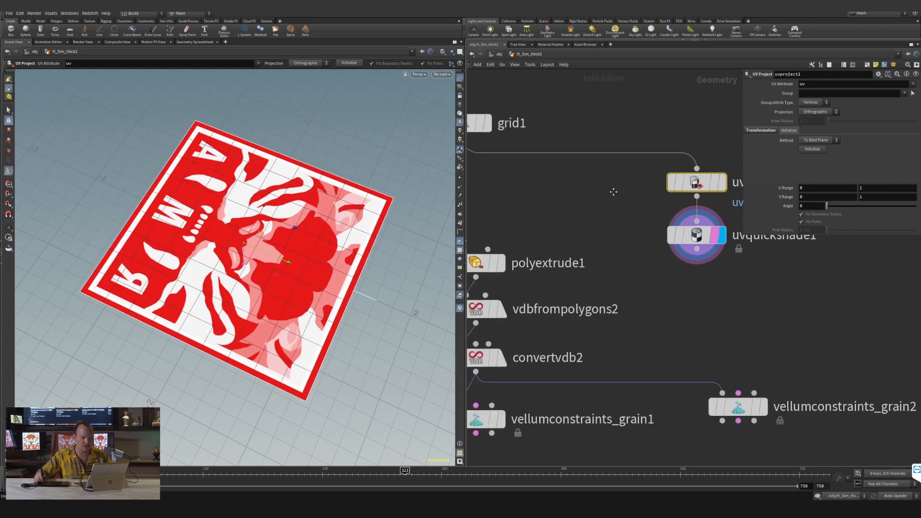
pyautogui.scroll(-4, 614, 192)
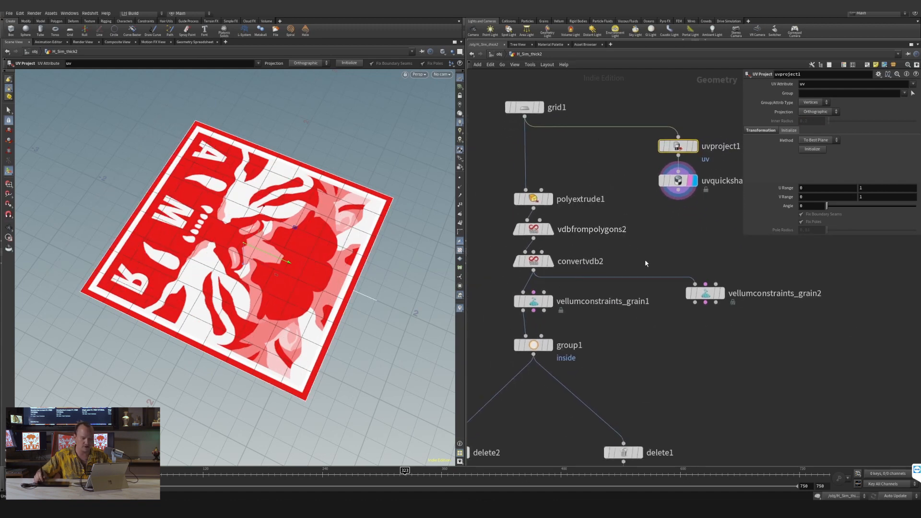
pyautogui.moveTo(634, 226); pyautogui.dragTo(606, 195, button='middle')
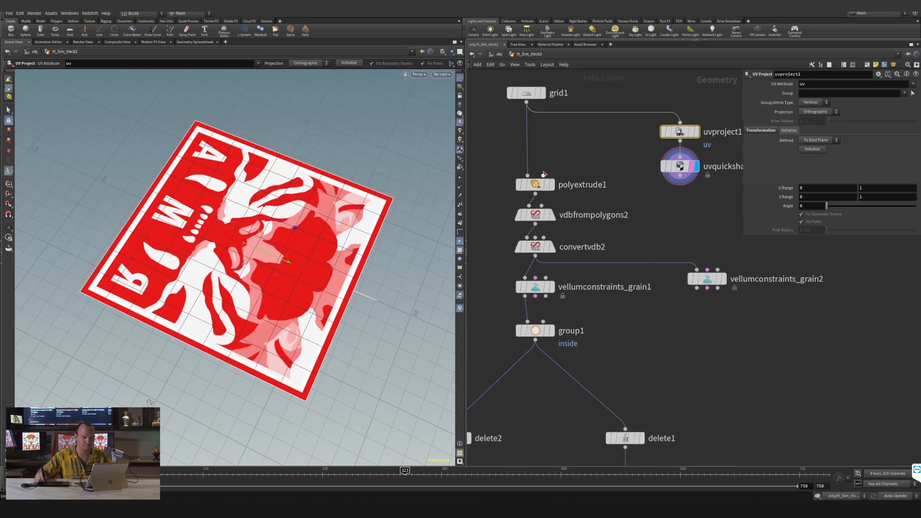
pyautogui.moveTo(555, 188); pyautogui.dragTo(516, 162)
pyautogui.click(553, 154)
pyautogui.keyDown('alt'); pyautogui.moveTo(268, 274); pyautogui.dragTo(293, 195); pyautogui.keyUp('alt')
pyautogui.press('Return')
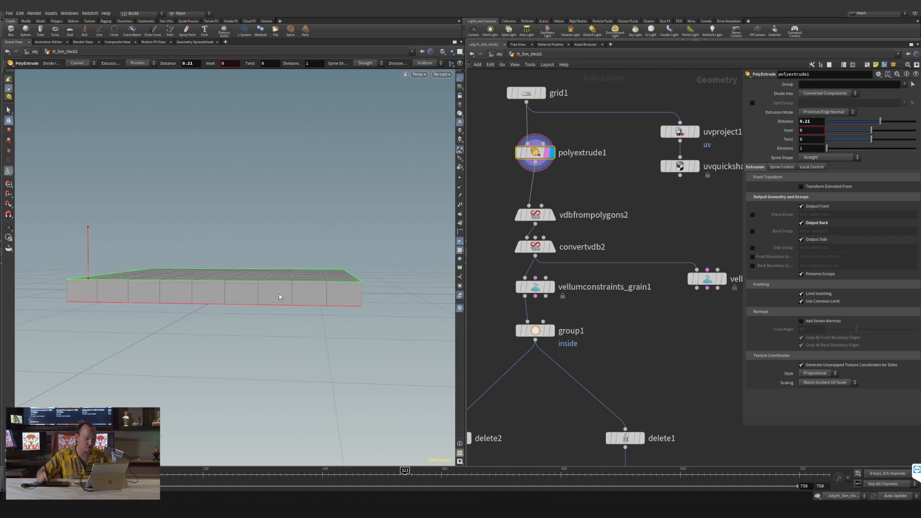
pyautogui.moveTo(279, 295)
pyautogui.keyDown('alt'); pyautogui.mouseDown()
pyautogui.moveTo(282, 282)
pyautogui.moveTo(290, 308)
pyautogui.mouseUp(); pyautogui.keyUp('alt')
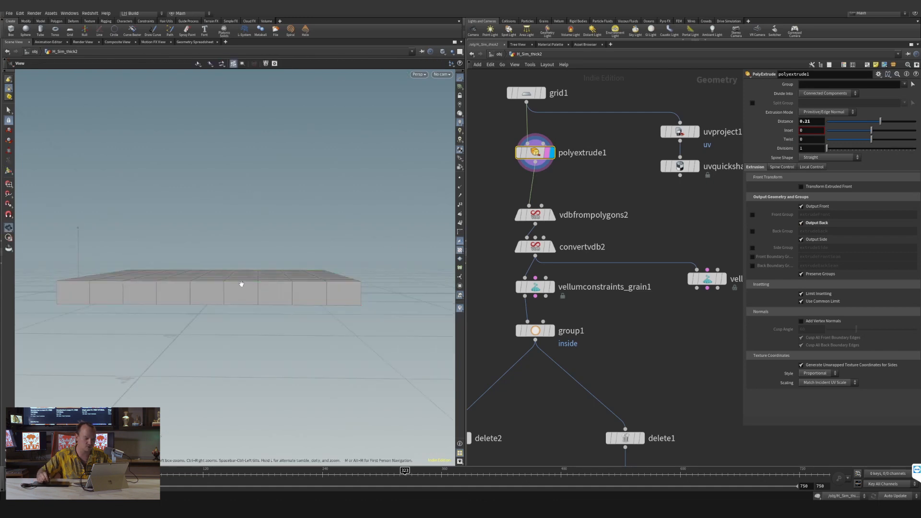
pyautogui.keyDown('alt'); pyautogui.moveTo(240, 283); pyautogui.dragTo(251, 252, button='right'); pyautogui.keyUp('alt')
# - Move vdbfrompolygons2 closer to polyextrude1, display its result and show its parameters
pyautogui.moveTo(574, 182); pyautogui.dragTo(575, 171, button='middle')
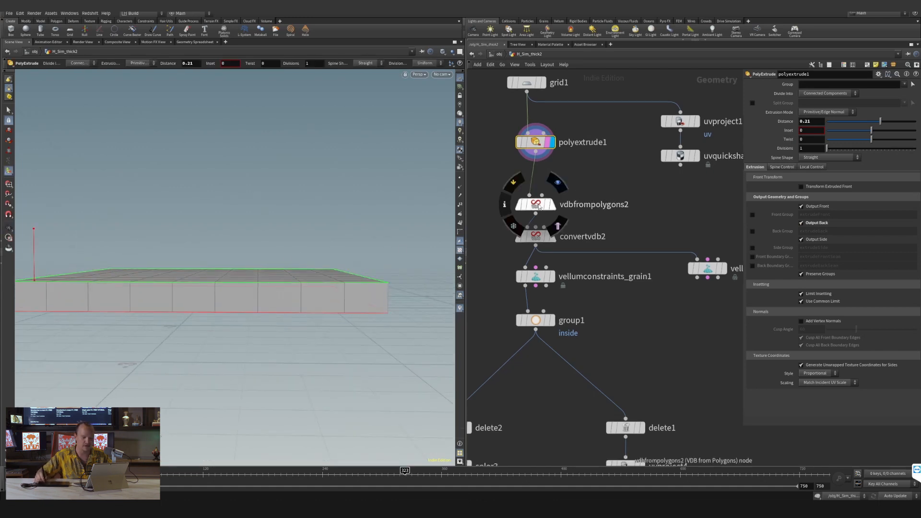
pyautogui.moveTo(542, 206); pyautogui.dragTo(542, 183)
pyautogui.click(554, 182)
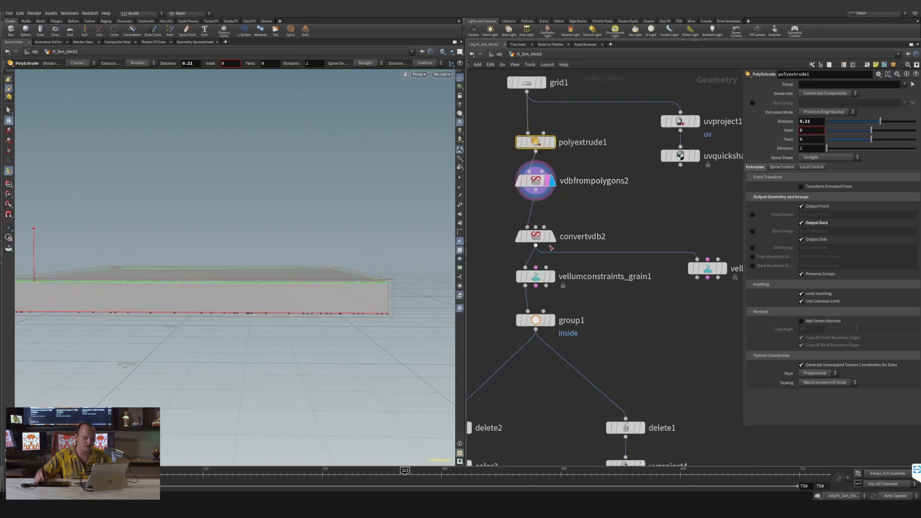
pyautogui.click(547, 183)
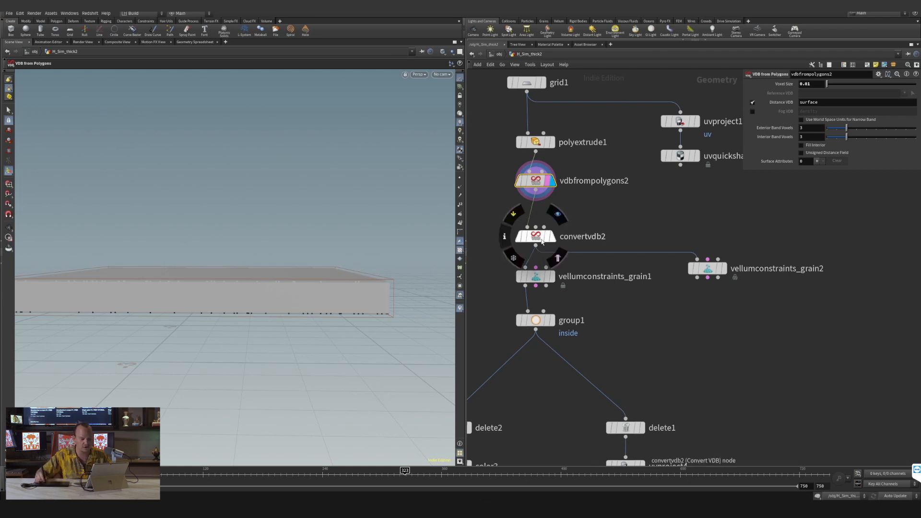
# - Move convertvdb2 up toward vdbfrompolygons2, display its result and show its parameters
pyautogui.moveTo(545, 237); pyautogui.dragTo(544, 219)
pyautogui.click(551, 220)
pyautogui.click(547, 219)
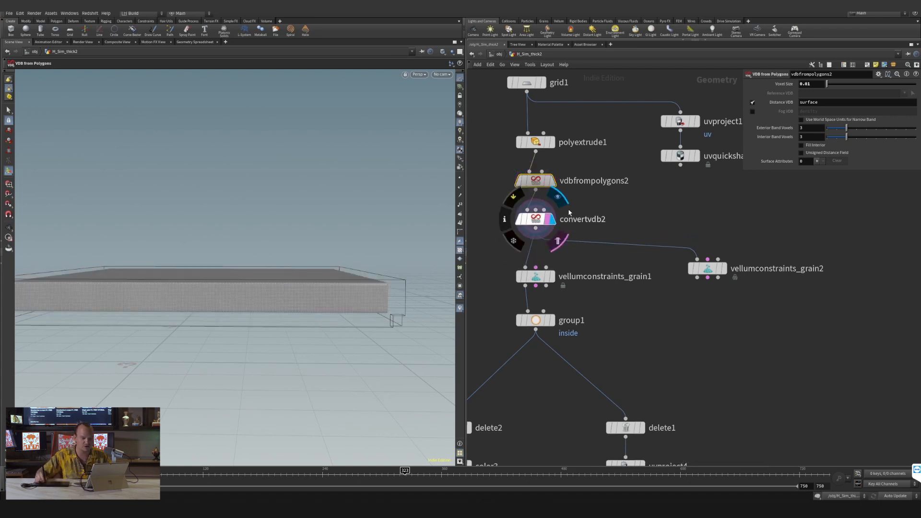
# - Examine the dense polygon mesh of the converted slab up close and from above
pyautogui.moveTo(282, 269); pyautogui.dragTo(317, 315)
pyautogui.moveTo(317, 314); pyautogui.dragTo(290, 251, button='middle')
pyautogui.moveTo(370, 350); pyautogui.dragTo(428, 350, button='right')
pyautogui.press('Return')
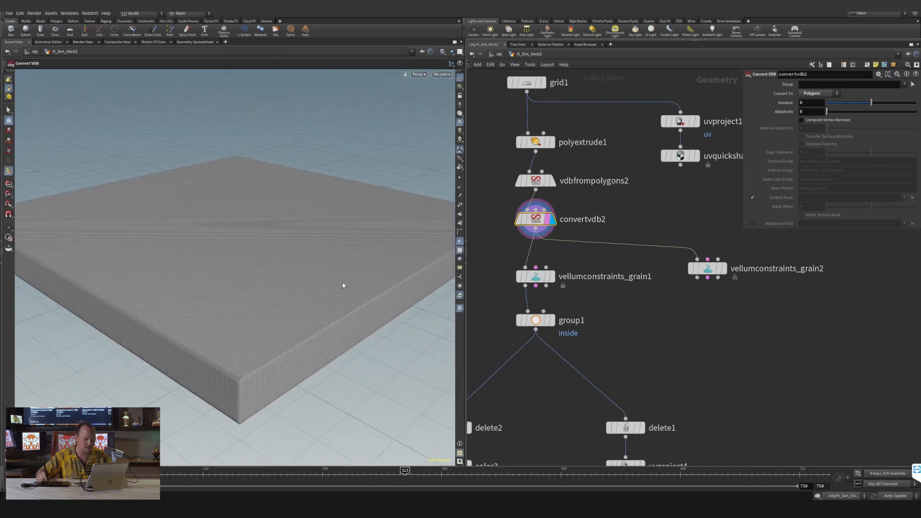
pyautogui.keyDown('alt'); pyautogui.moveTo(323, 263); pyautogui.dragTo(339, 292); pyautogui.keyUp('alt')
pyautogui.keyDown('alt'); pyautogui.moveTo(336, 252); pyautogui.dragTo(253, 344, button='right'); pyautogui.keyUp('alt')
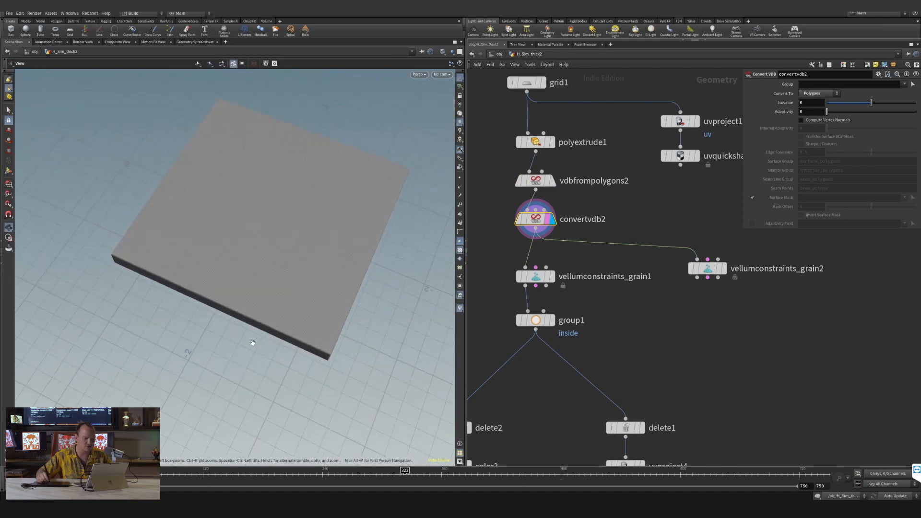
pyautogui.keyDown('alt'); pyautogui.moveTo(252, 344); pyautogui.dragTo(307, 280); pyautogui.keyUp('alt')
pyautogui.press('Return')
pyautogui.keyDown('alt'); pyautogui.moveTo(307, 235); pyautogui.dragTo(307, 245, button='middle'); pyautogui.keyUp('alt')
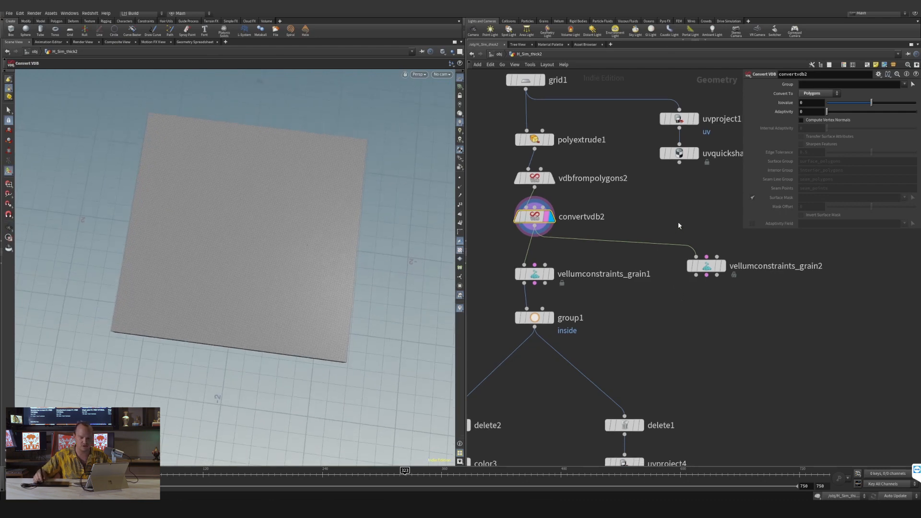
# - Delete the spare vellumconstraints_grain2 node branching off convertvdb2
pyautogui.moveTo(679, 223); pyautogui.dragTo(722, 280)
pyautogui.press('Delete')
# - Nudge vellumconstraints_grain1 toward convertvdb2, display it with its parameters, and view its grains up close
pyautogui.moveTo(585, 282); pyautogui.dragTo(608, 261, button='middle')
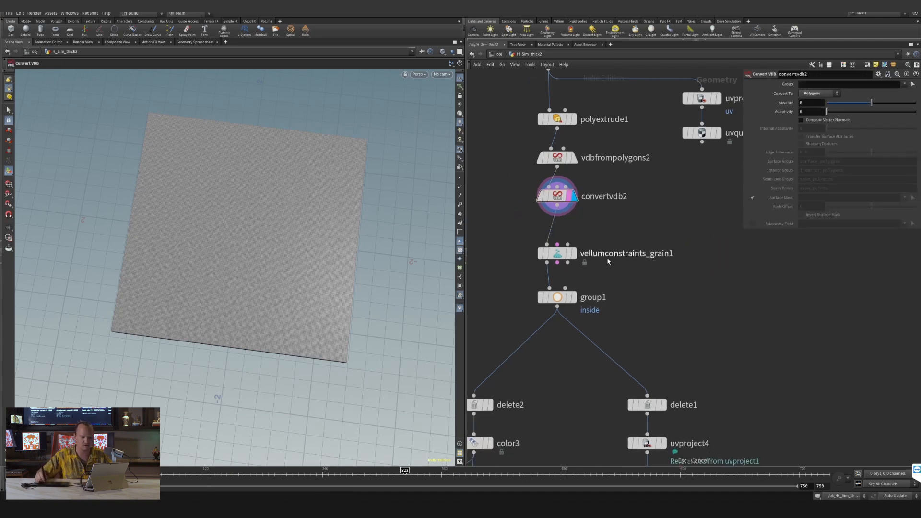
pyautogui.moveTo(563, 255); pyautogui.dragTo(563, 248)
pyautogui.click(573, 248)
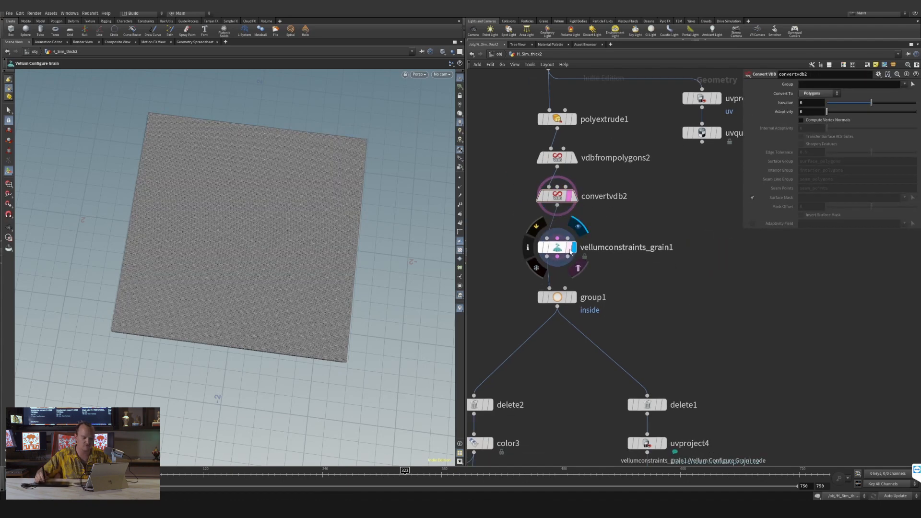
pyautogui.click(563, 248)
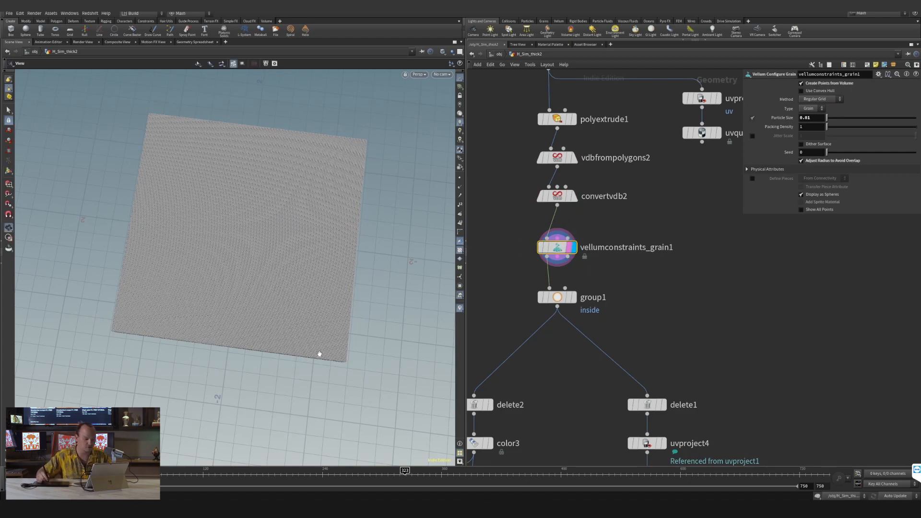
pyautogui.keyDown('alt'); pyautogui.moveTo(318, 354); pyautogui.dragTo(475, 231, button='right'); pyautogui.keyUp('alt')
pyautogui.keyDown('alt'); pyautogui.moveTo(315, 341); pyautogui.dragTo(323, 285); pyautogui.keyUp('alt')
pyautogui.keyDown('alt'); pyautogui.moveTo(320, 388); pyautogui.dragTo(345, 347, button='right'); pyautogui.keyUp('alt')
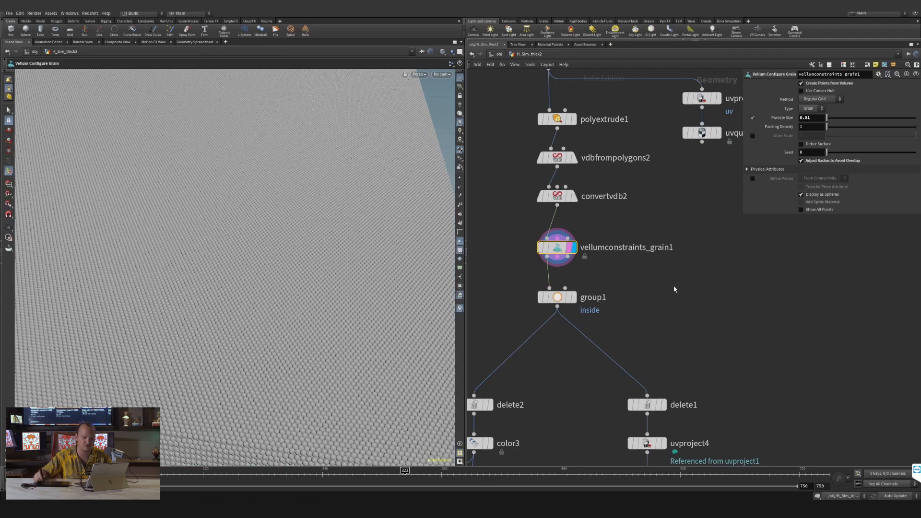
# - Check the node info of vellumconstraints_grain1 and convertvdb2, and enlarge the parameter area to read the grain settings
pyautogui.moveTo(569, 258); pyautogui.dragTo(569, 252)
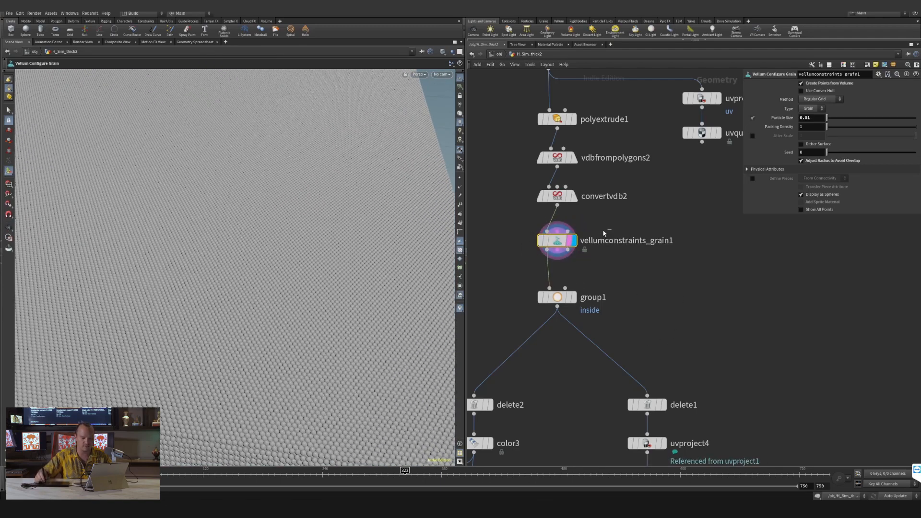
pyautogui.middleClick(562, 243)
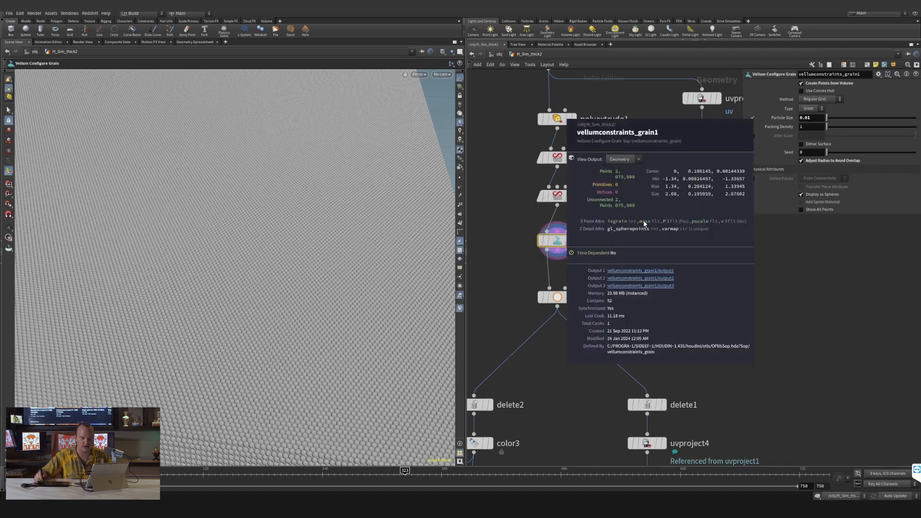
pyautogui.middleClick(557, 198)
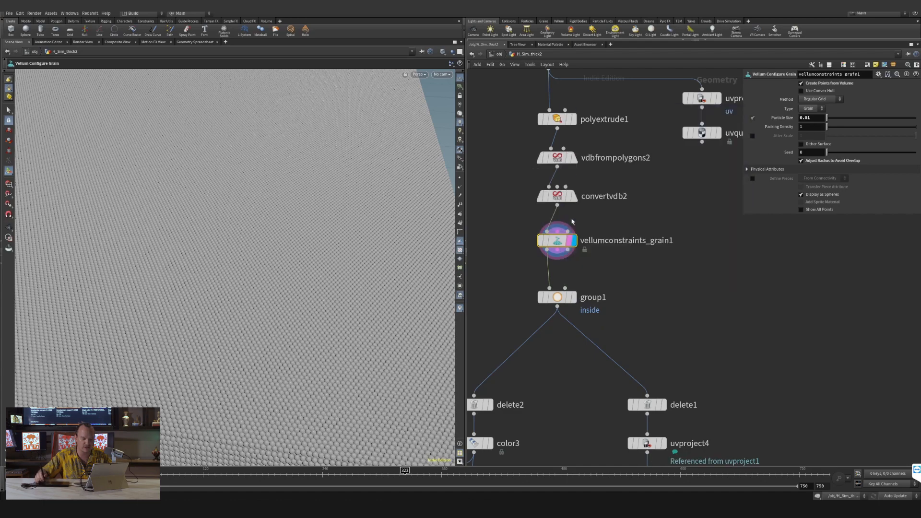
pyautogui.middleClick(560, 239)
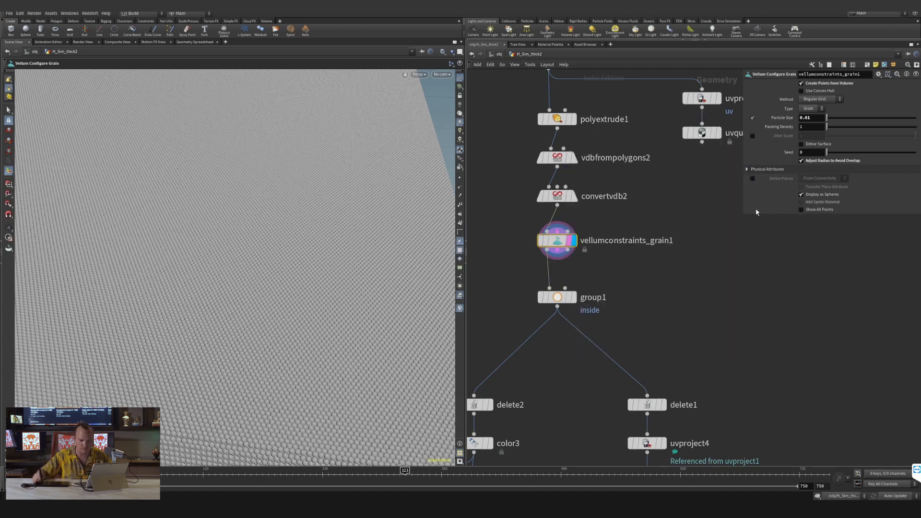
pyautogui.moveTo(745, 214); pyautogui.dragTo(722, 353)
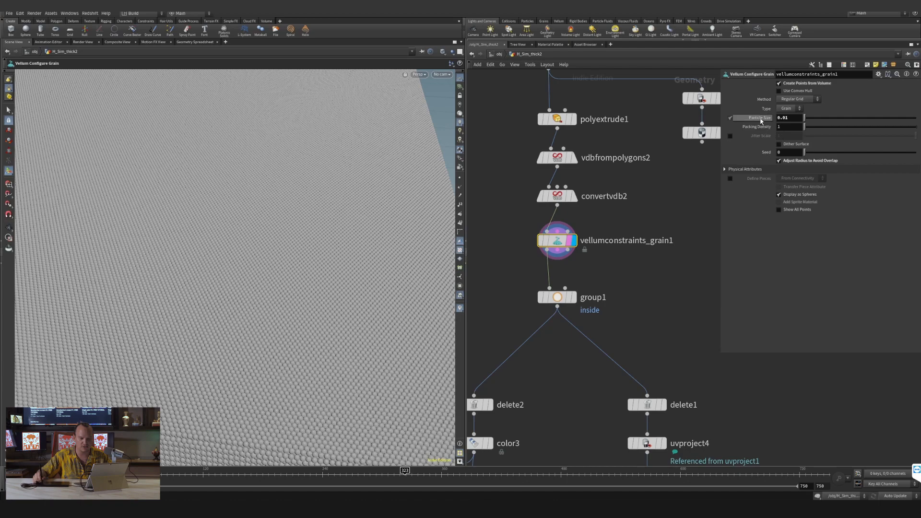
# - Add a Vellum Configure Grain node beside vellumconstraints_grain1 and wire convertvdb2's output into its first input
pyautogui.hscroll(3, 645, 229)
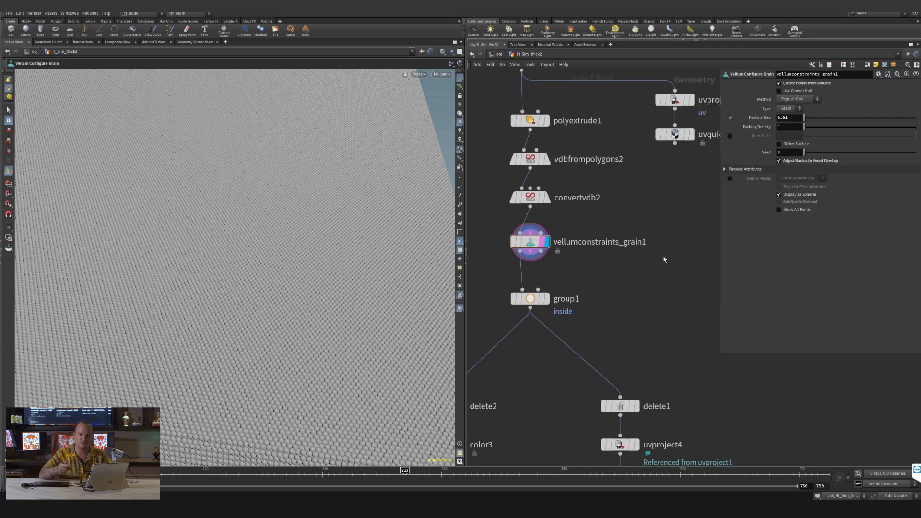
pyautogui.press('Tab')
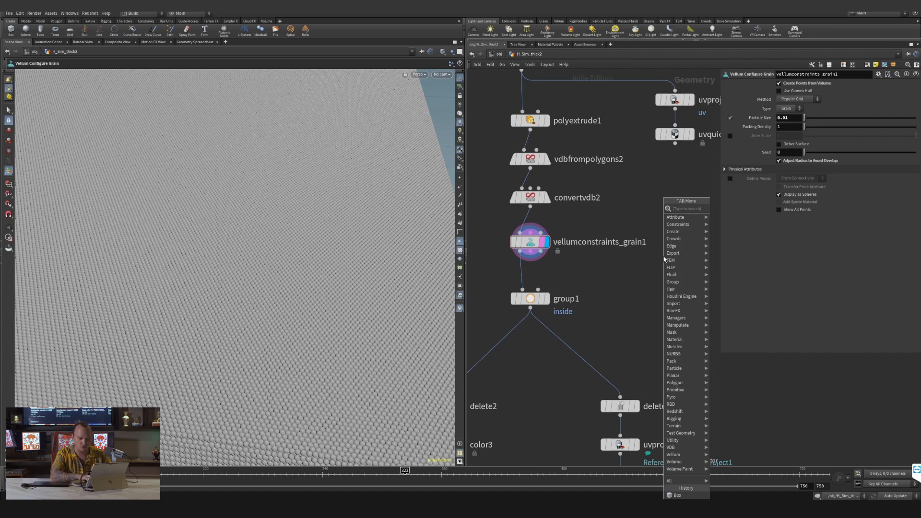
pyautogui.write('vellum sol')
pyautogui.press('Return')
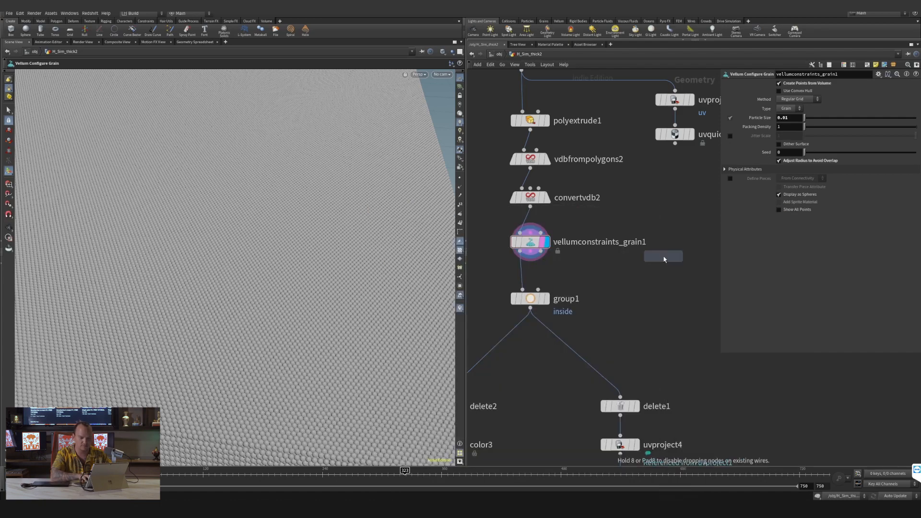
pyautogui.click(664, 259)
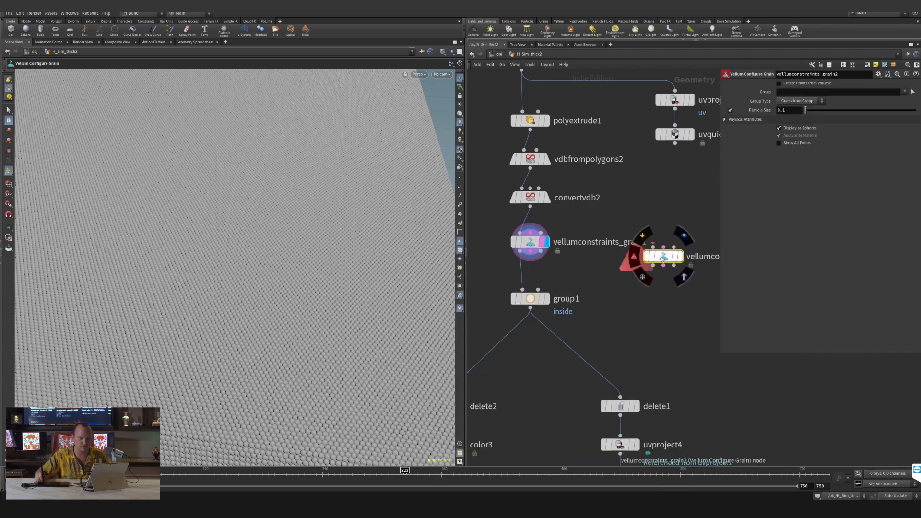
pyautogui.moveTo(664, 256); pyautogui.dragTo(657, 223)
pyautogui.click(530, 207)
pyautogui.click(645, 214)
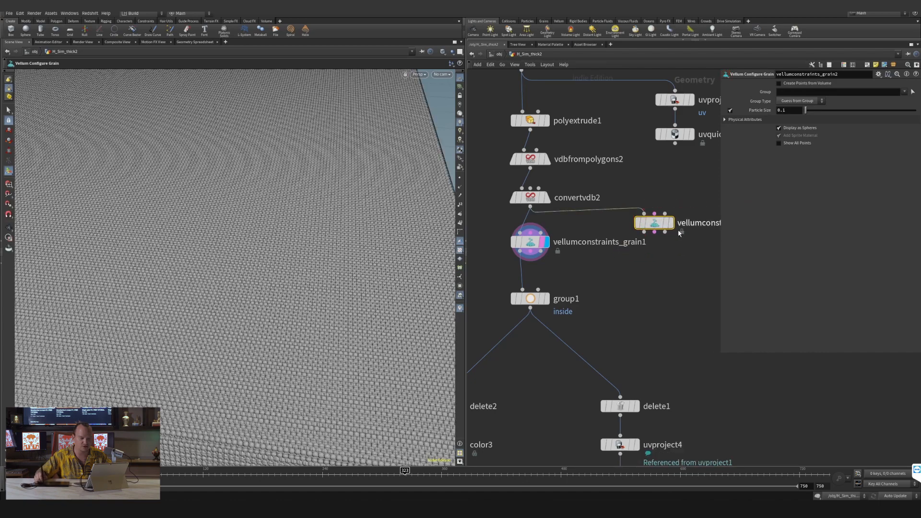
# - Display vellumconstraints_grain2, enable Create Points from Volume on it, and frame its grains
pyautogui.click(673, 223)
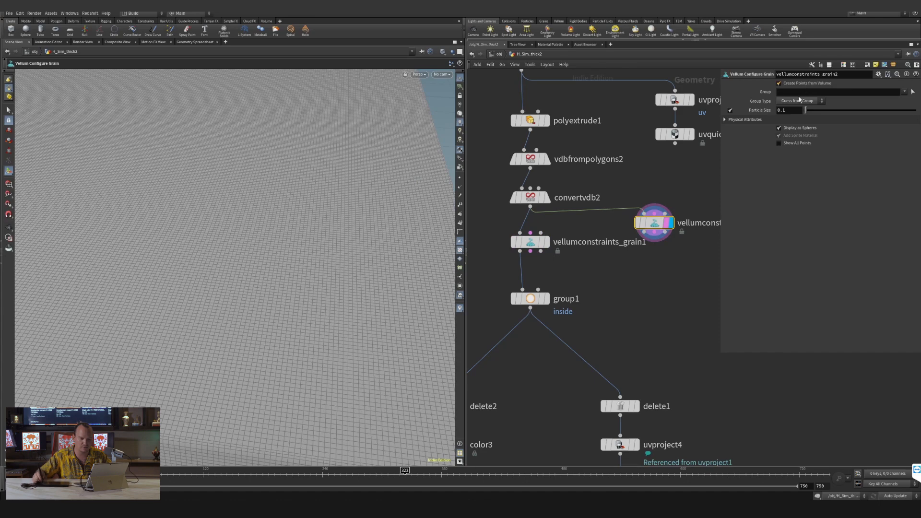
pyautogui.keyDown('alt'); pyautogui.moveTo(395, 243); pyautogui.dragTo(218, 300, button='right'); pyautogui.keyUp('alt')
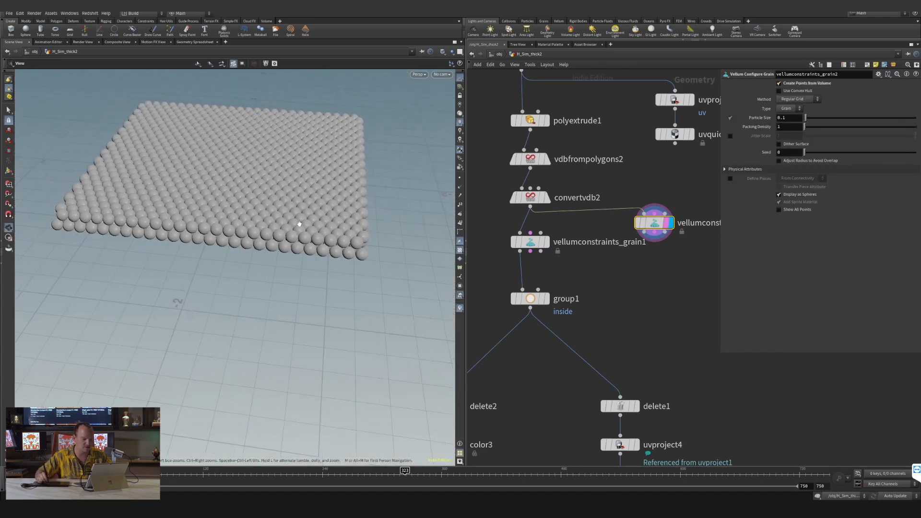
pyautogui.keyDown('alt'); pyautogui.moveTo(298, 224); pyautogui.dragTo(317, 241, button='middle'); pyautogui.keyUp('alt')
pyautogui.keyDown('alt'); pyautogui.moveTo(317, 241); pyautogui.dragTo(332, 249, button='right'); pyautogui.keyUp('alt')
pyautogui.keyDown('alt'); pyautogui.moveTo(372, 218); pyautogui.dragTo(352, 226, button='middle'); pyautogui.keyUp('alt')
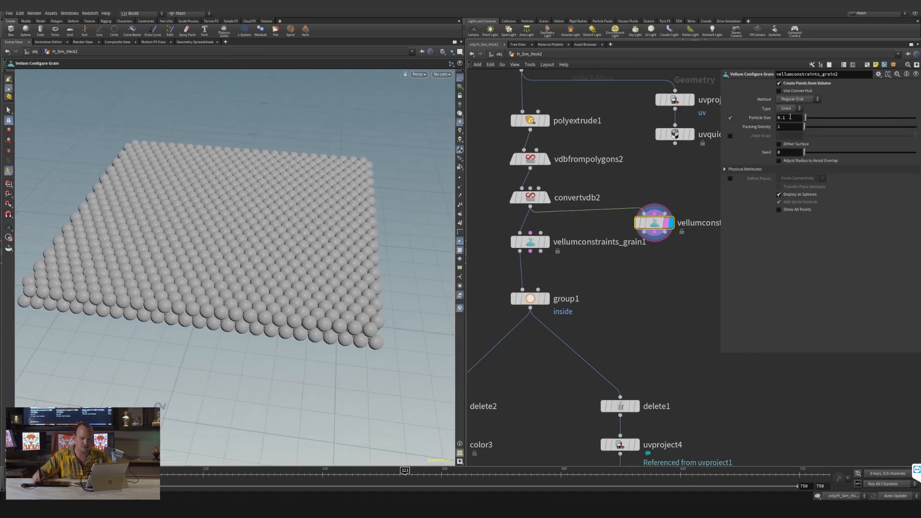
# - Set the particle size of vellumconstraints_grain2 to .05, refine it to .01, and turn off Display as Spheres
pyautogui.write('.0')
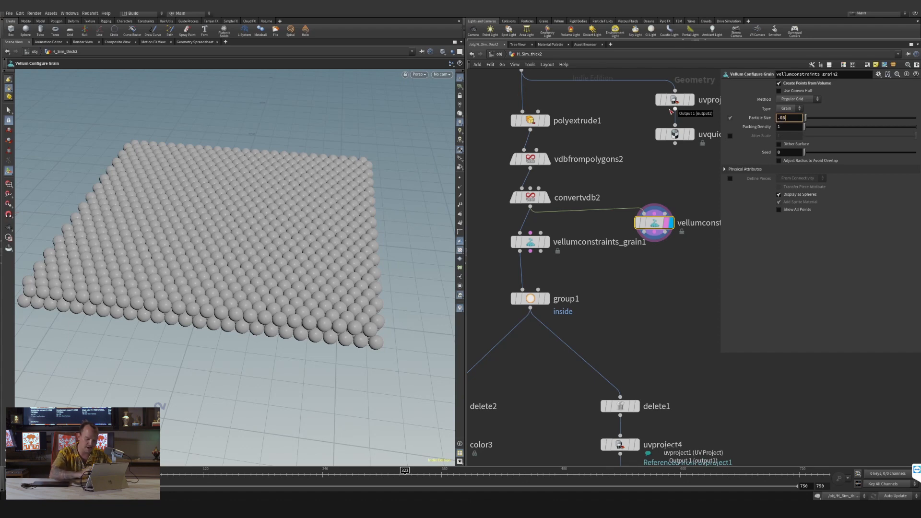
pyautogui.write('5')
pyautogui.press('Return')
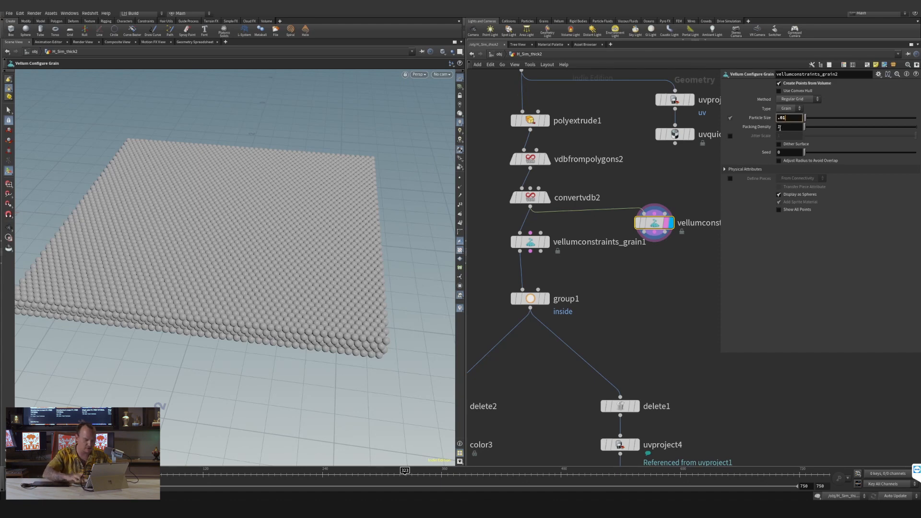
pyautogui.write('.01')
pyautogui.press('Return')
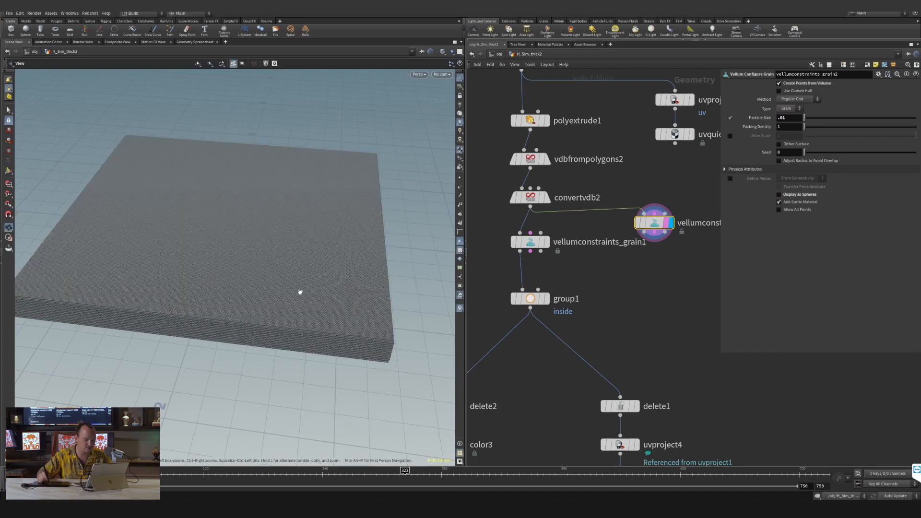
# - Turn off Add Sprite Material on vellumconstraints_grain2 and examine the slab as bare points
pyautogui.keyDown('alt'); pyautogui.moveTo(300, 292); pyautogui.dragTo(413, 224, button='right'); pyautogui.keyUp('alt')
pyautogui.keyDown('alt'); pyautogui.moveTo(331, 260); pyautogui.dragTo(235, 377, button='right'); pyautogui.keyUp('alt')
pyautogui.keyDown('alt'); pyautogui.moveTo(259, 266); pyautogui.dragTo(303, 262); pyautogui.keyUp('alt')
pyautogui.keyDown('alt'); pyautogui.moveTo(303, 261); pyautogui.dragTo(320, 289, button='middle'); pyautogui.keyUp('alt')
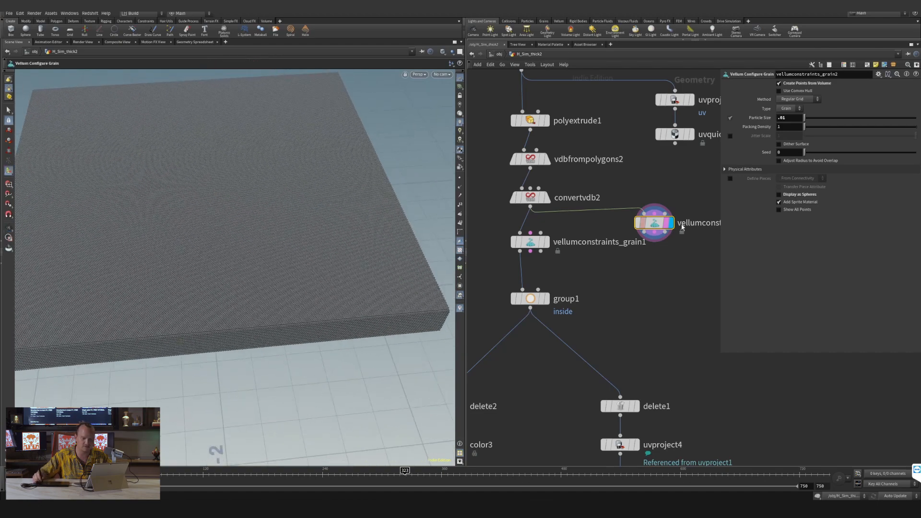
pyautogui.click(791, 202)
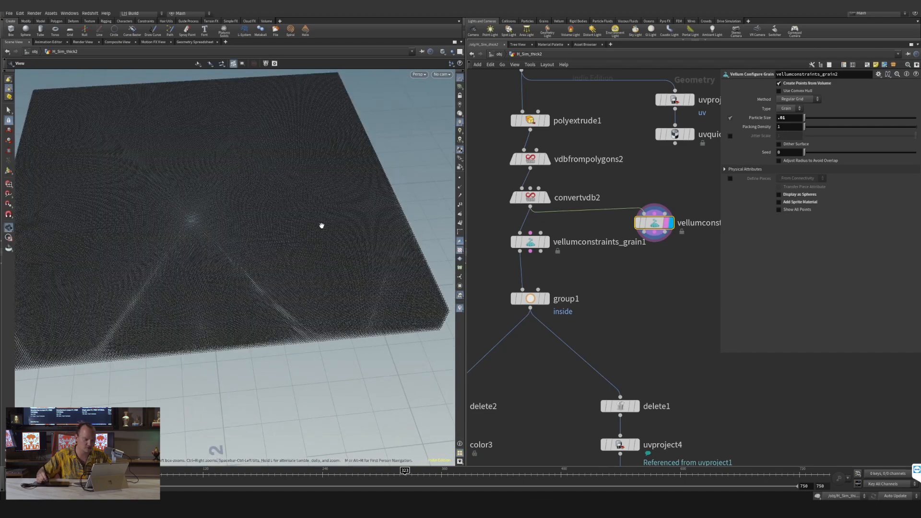
pyautogui.keyDown('alt'); pyautogui.moveTo(354, 240); pyautogui.dragTo(384, 274, button='middle'); pyautogui.keyUp('alt')
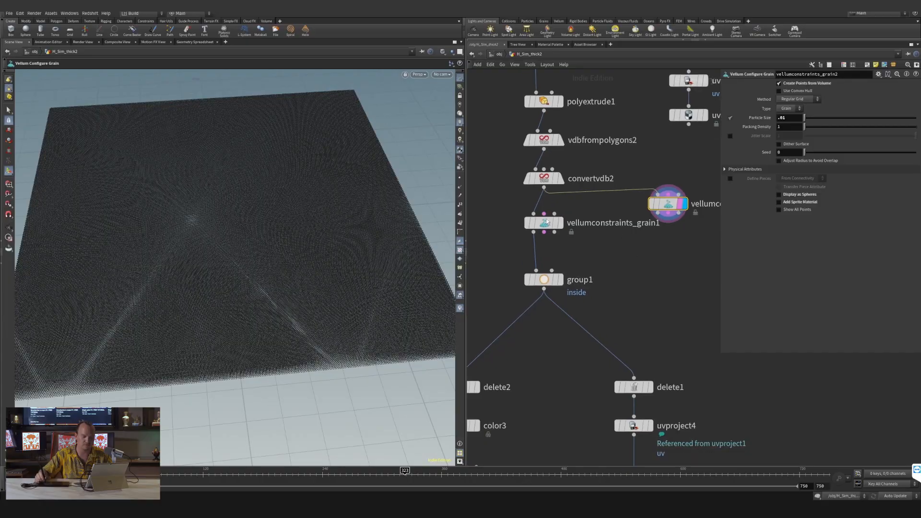
# - Display vellumconstraints_grain1 and show its parameters for comparison with the second grain node
pyautogui.click(561, 223)
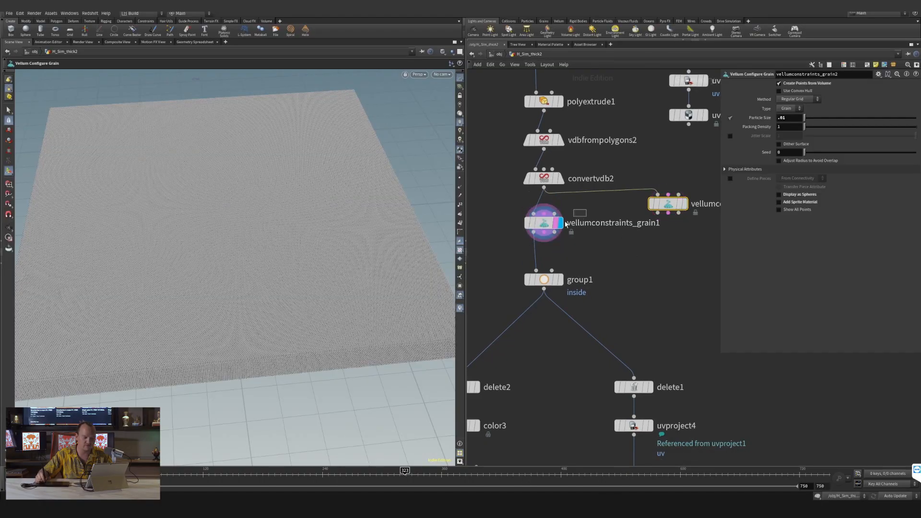
pyautogui.click(565, 223)
pyautogui.moveTo(567, 294); pyautogui.dragTo(582, 203, button='middle')
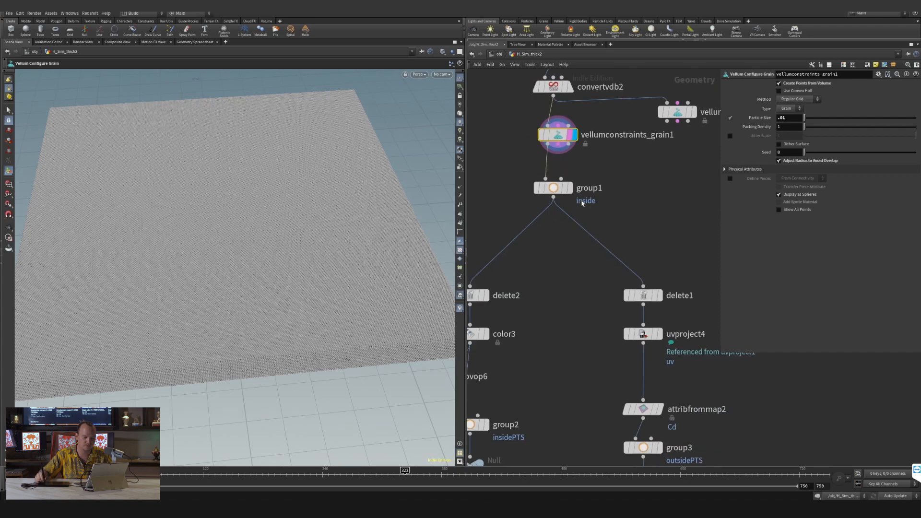
# - Display group1 with its parameters and examine from the side how its bounding box covers the slab's inside points
pyautogui.click(569, 188)
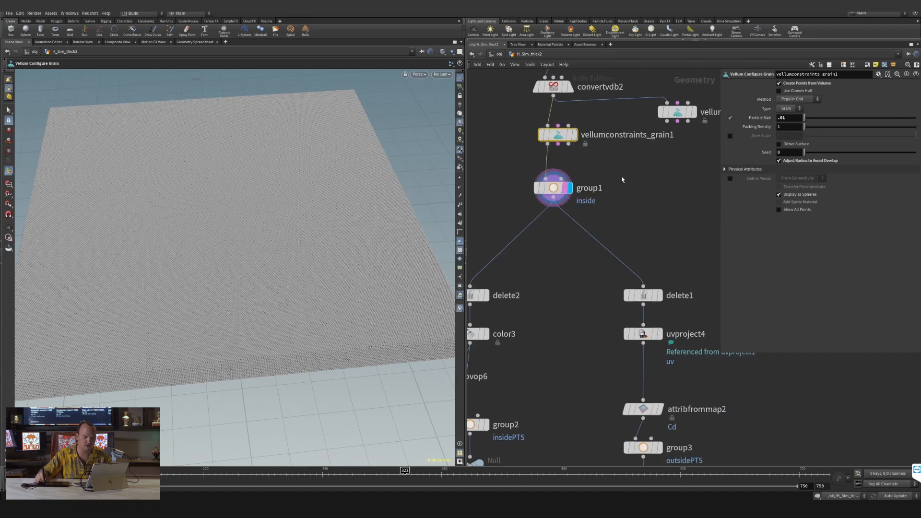
pyautogui.click(552, 188)
pyautogui.hotkey('space', 'h')
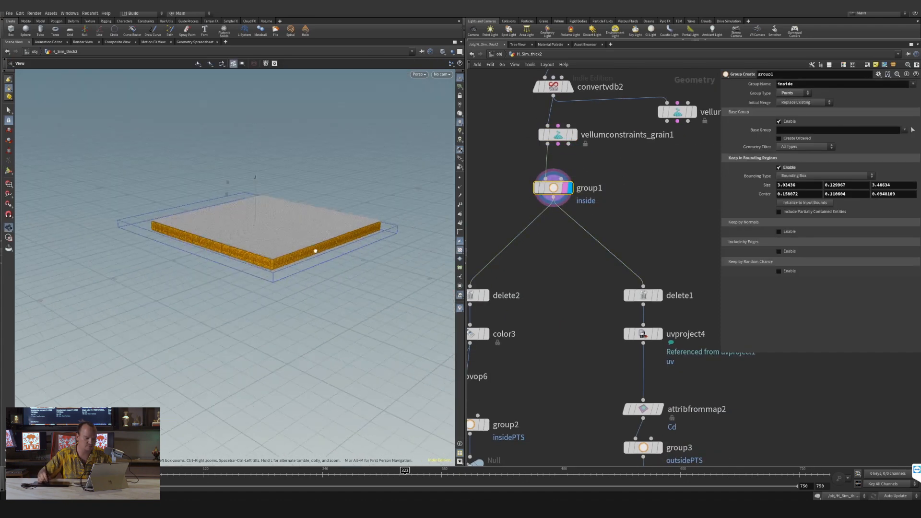
pyautogui.moveTo(316, 251); pyautogui.dragTo(343, 226)
pyautogui.moveTo(323, 222); pyautogui.dragTo(392, 195, button='right')
pyautogui.moveTo(349, 226); pyautogui.dragTo(350, 235)
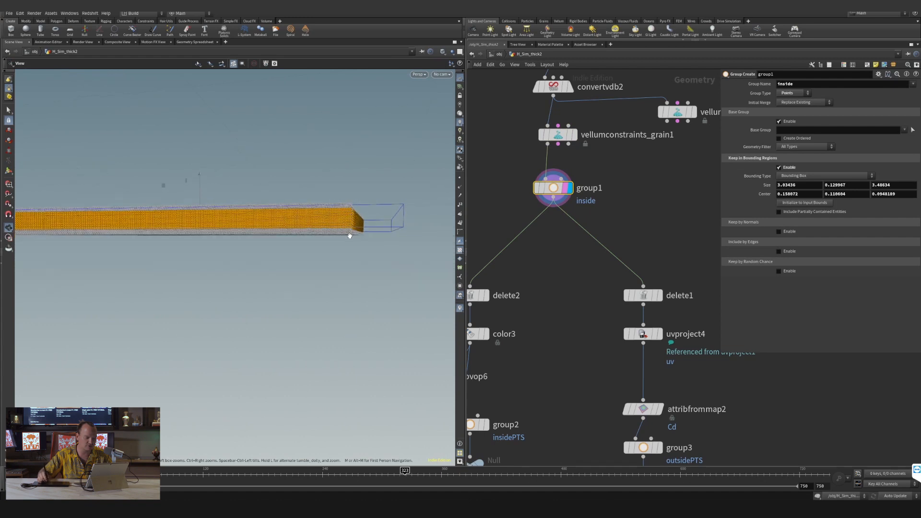
pyautogui.press('Return')
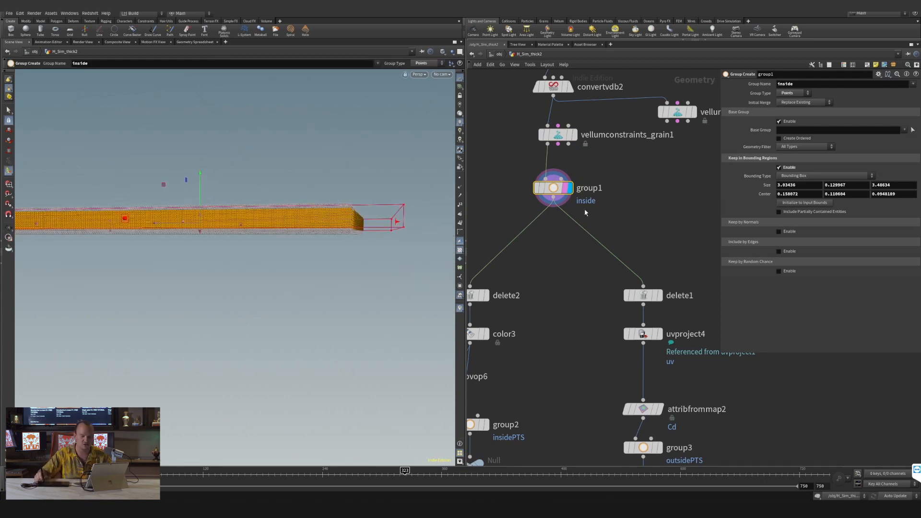
# - Add a Group node beside group1, wire vellumconstraints_grain1's output into it, and display it
pyautogui.press('Tab')
pyautogui.press('Return')
pyautogui.click(631, 198)
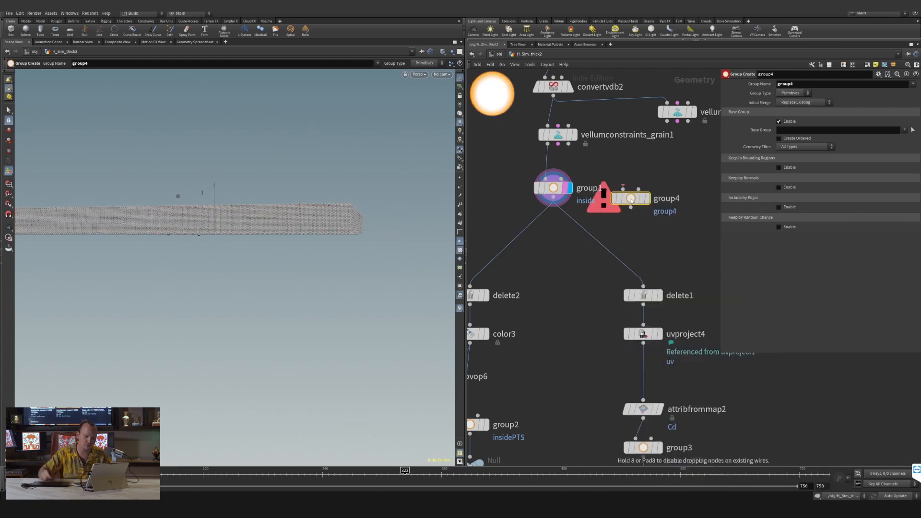
pyautogui.click(547, 146)
pyautogui.click(623, 188)
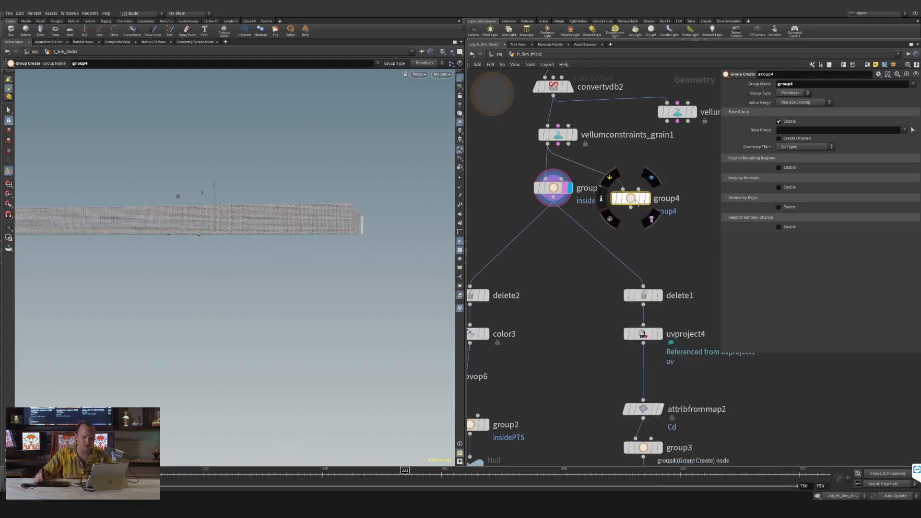
pyautogui.moveTo(633, 198); pyautogui.dragTo(635, 188)
pyautogui.click(652, 192)
pyautogui.click(646, 191)
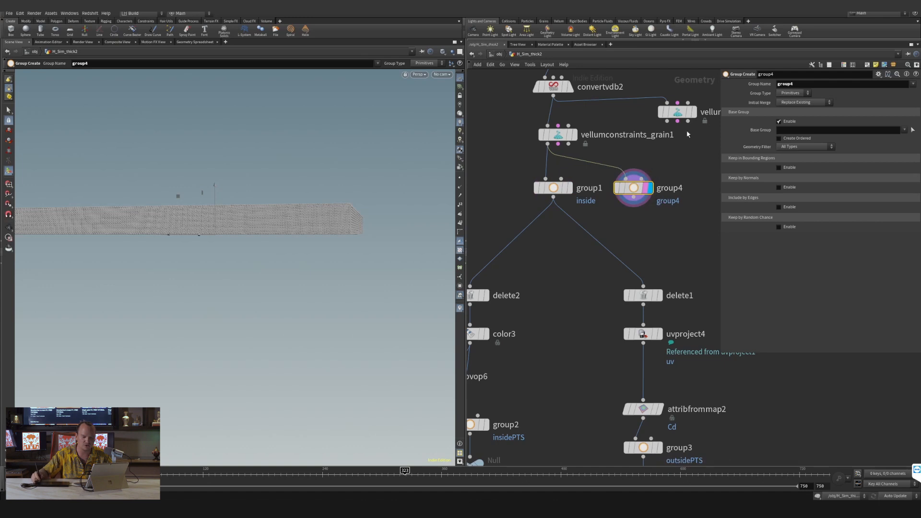
# - Try a bounding region with Y size 0.781473 and group type Points on group4, and delete that demo node
pyautogui.click(782, 168)
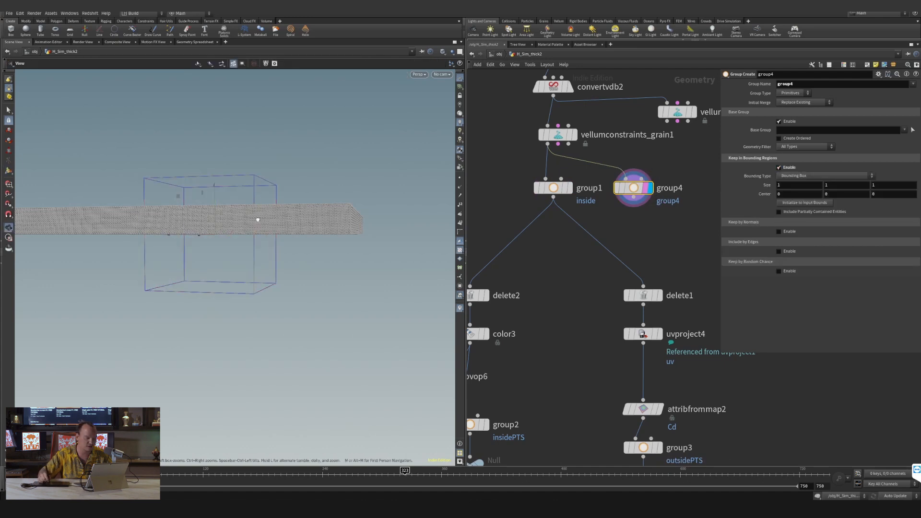
pyautogui.keyDown('alt'); pyautogui.moveTo(257, 216); pyautogui.dragTo(213, 233); pyautogui.keyUp('alt')
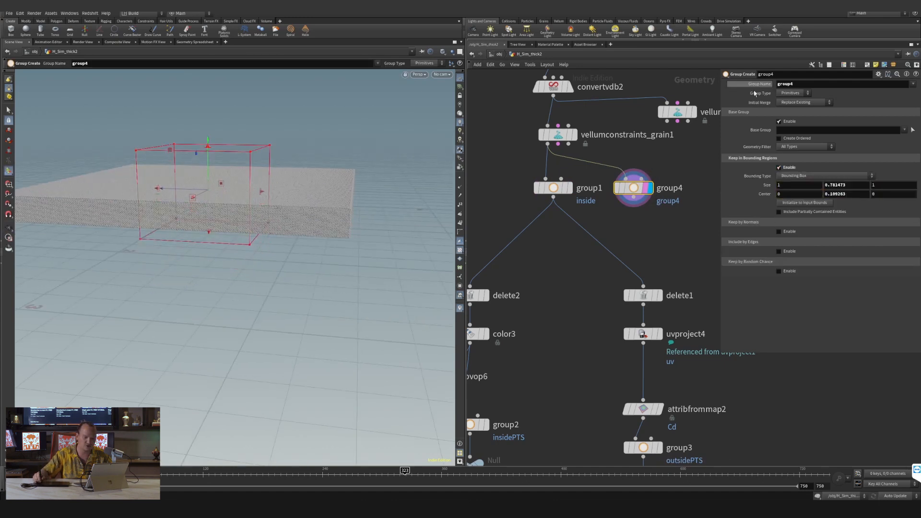
pyautogui.click(792, 93)
pyautogui.click(791, 108)
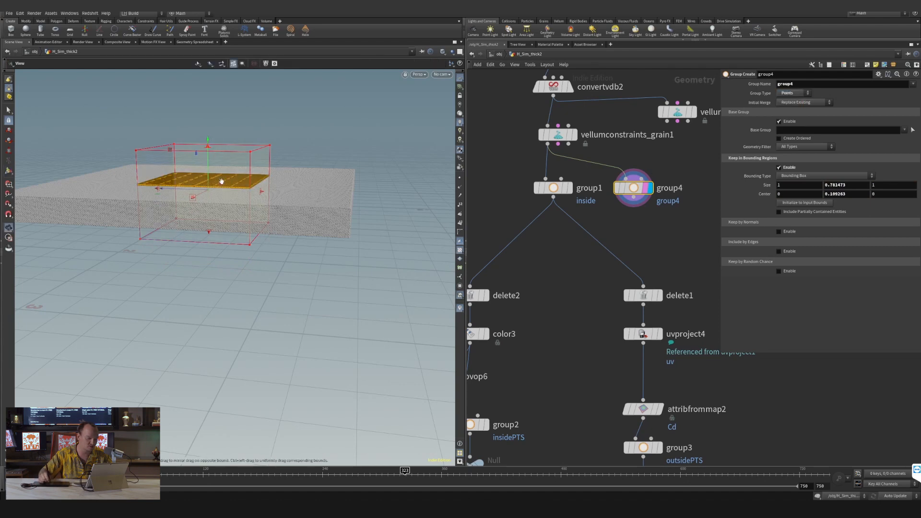
pyautogui.keyDown('alt'); pyautogui.moveTo(222, 181); pyautogui.dragTo(224, 239); pyautogui.keyUp('alt')
pyautogui.keyDown('alt'); pyautogui.moveTo(248, 191); pyautogui.dragTo(251, 245, button='middle'); pyautogui.keyUp('alt')
pyautogui.press('Return')
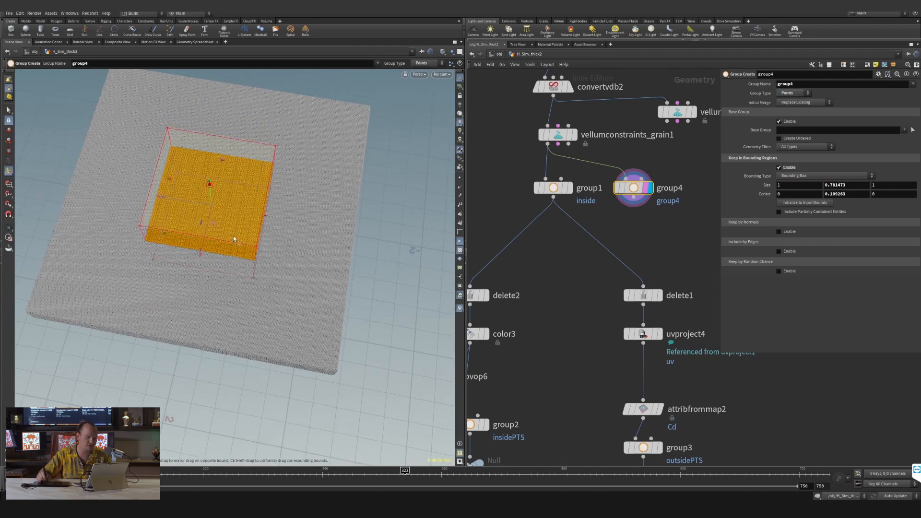
pyautogui.press('Delete')
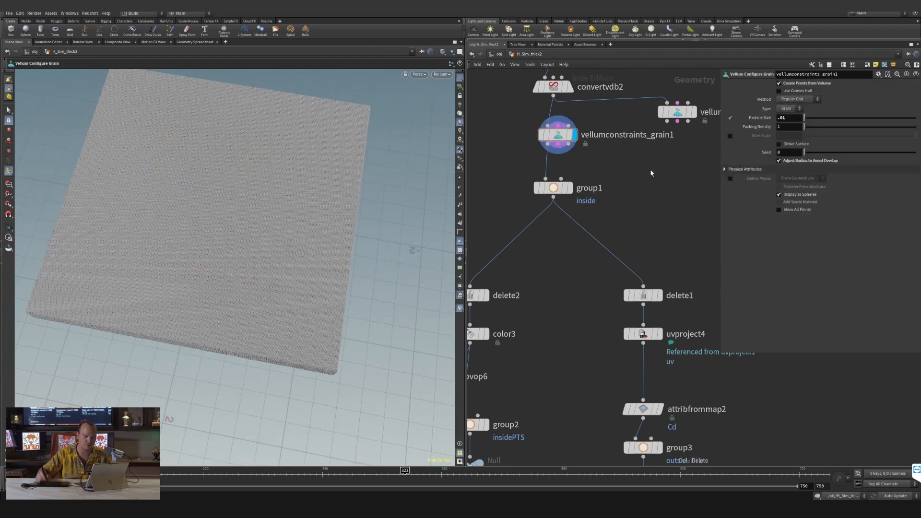
# - Show group1's parameters, and display delete2 with its settings to view the inside points from the side
pyautogui.click(559, 189)
pyautogui.moveTo(550, 287); pyautogui.dragTo(620, 187, button='middle')
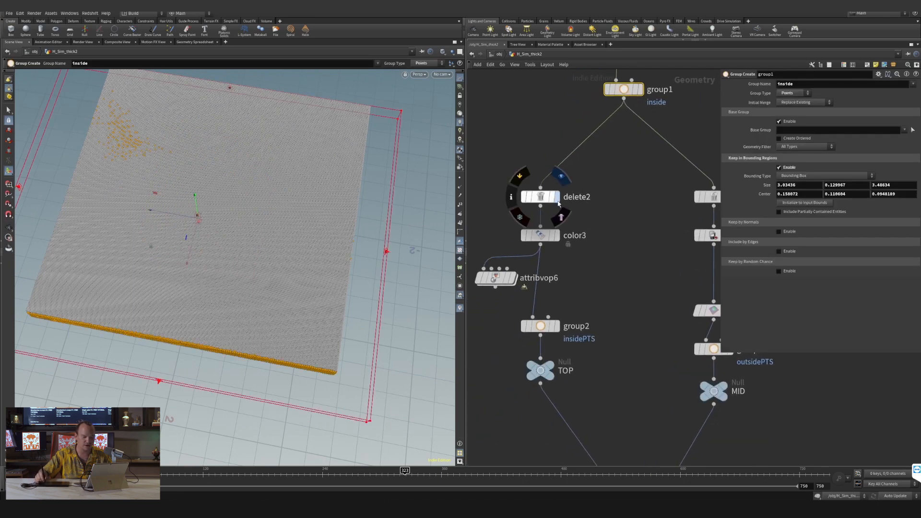
pyautogui.click(556, 199)
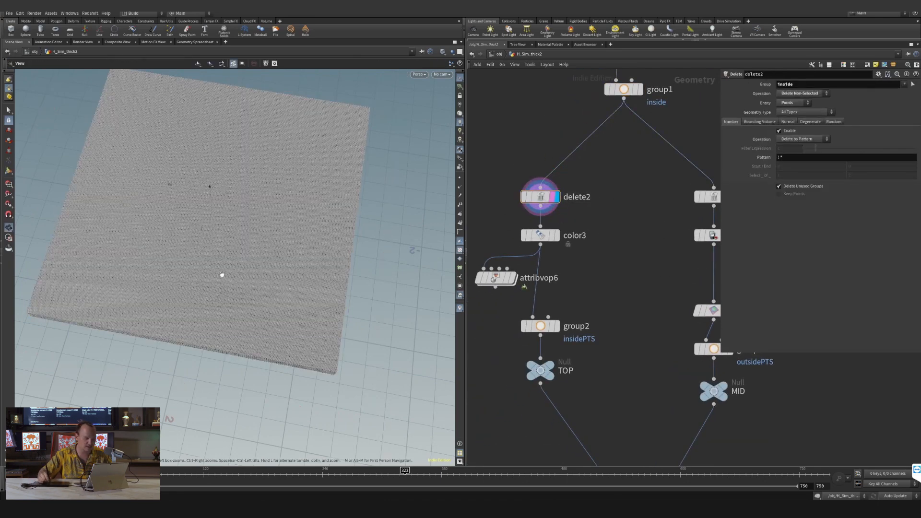
pyautogui.keyDown('alt'); pyautogui.moveTo(222, 274); pyautogui.dragTo(247, 194); pyautogui.keyUp('alt')
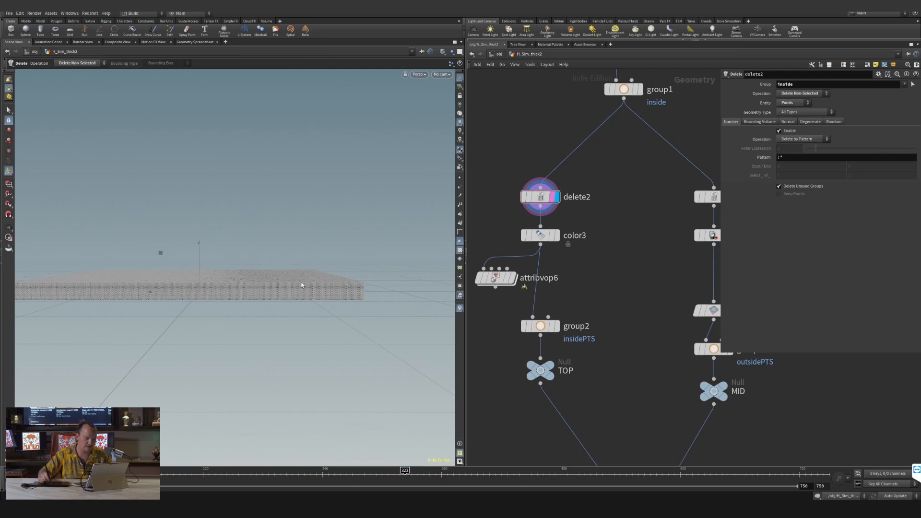
# - Display delete1 and view the remaining outer grain layers from the side
pyautogui.moveTo(673, 227); pyautogui.dragTo(628, 221, button='middle')
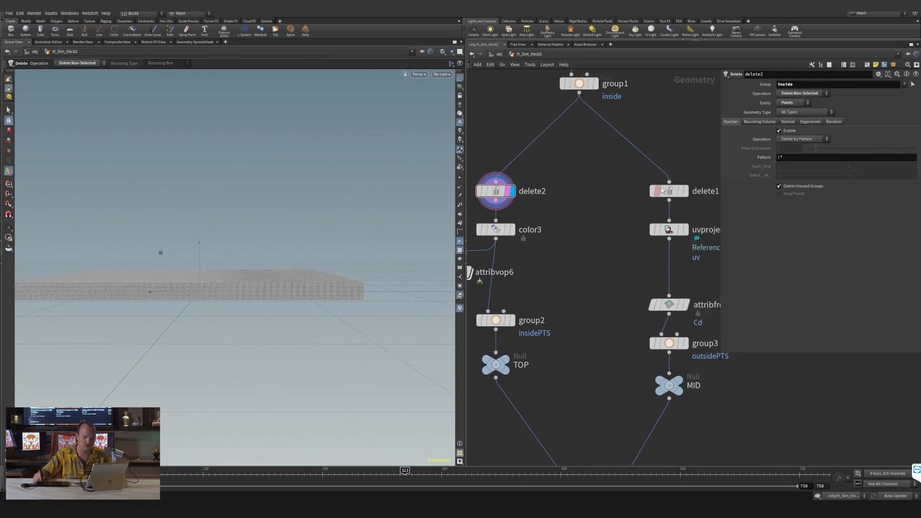
pyautogui.click(686, 191)
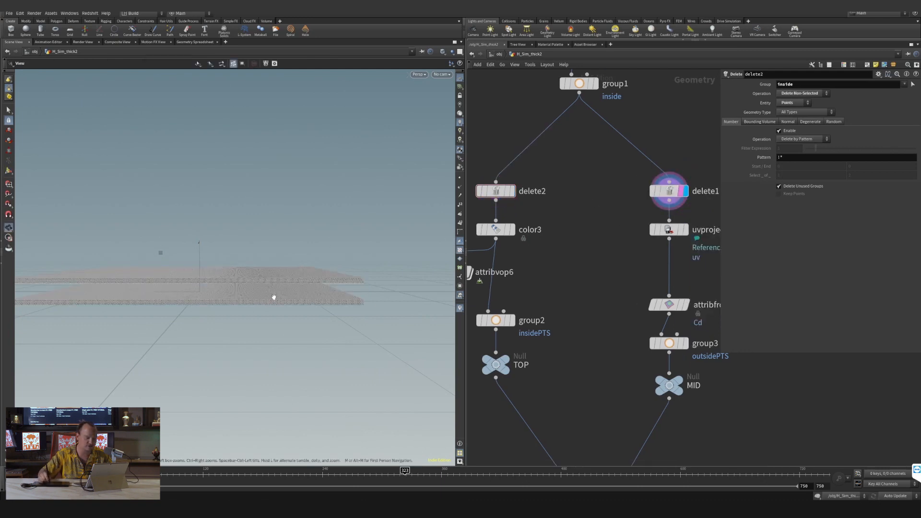
pyautogui.keyDown('alt'); pyautogui.moveTo(273, 296); pyautogui.dragTo(263, 294); pyautogui.keyUp('alt')
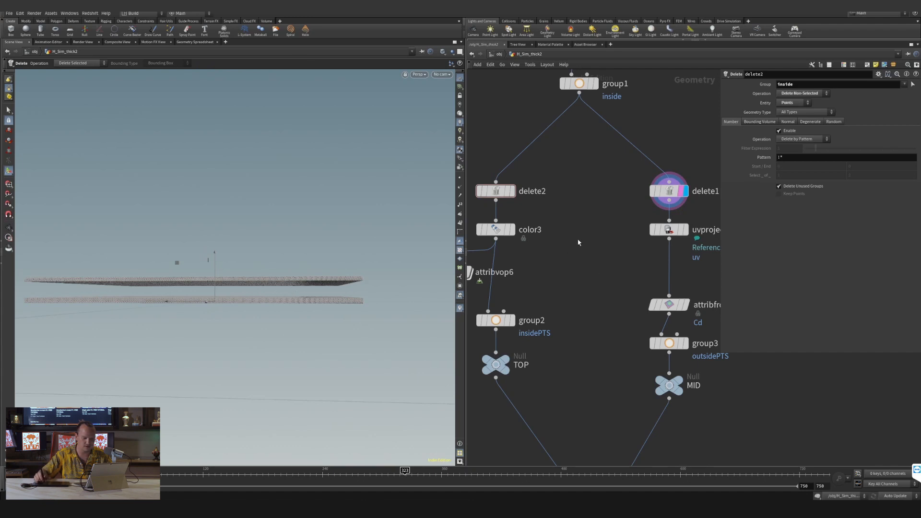
# - Display color3 with its parameters and examine the Bounding Box coloring of the grains from several angles
pyautogui.moveTo(617, 232); pyautogui.dragTo(632, 226, button='middle')
pyautogui.click(528, 224)
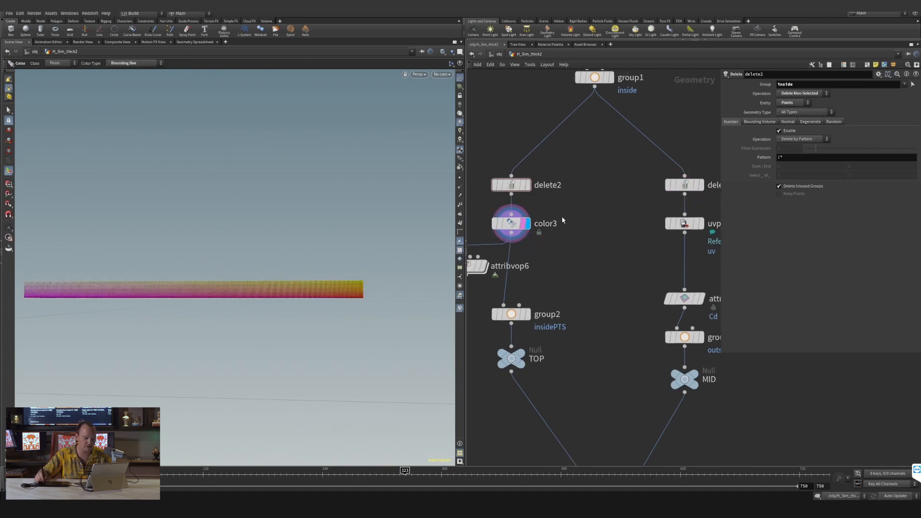
pyautogui.keyDown('alt'); pyautogui.moveTo(259, 298); pyautogui.dragTo(288, 300); pyautogui.keyUp('alt')
pyautogui.moveTo(589, 270); pyautogui.dragTo(621, 259, button='middle')
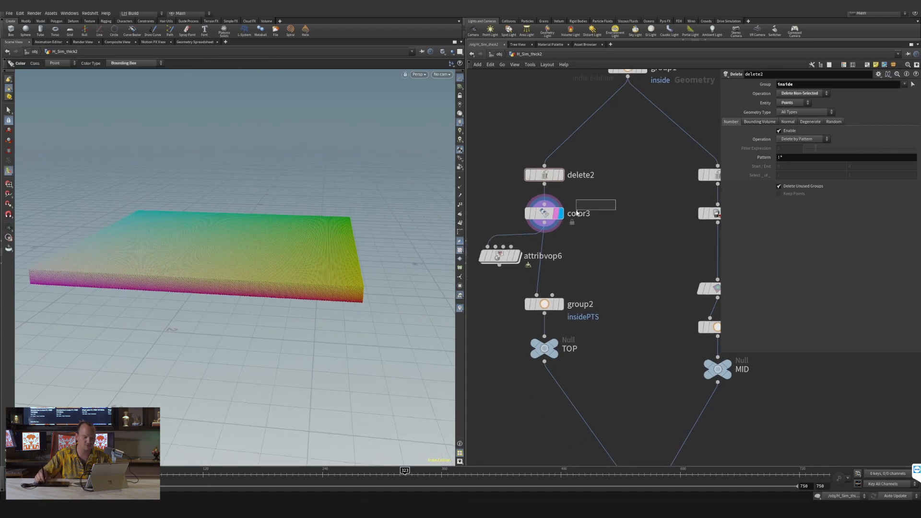
pyautogui.moveTo(577, 212); pyautogui.dragTo(578, 213)
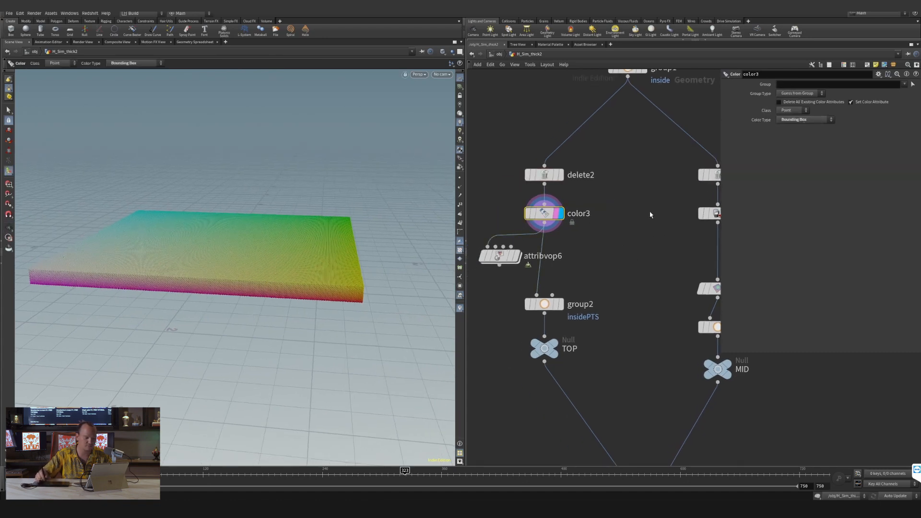
pyautogui.press('Escape')
pyautogui.moveTo(226, 238); pyautogui.dragTo(282, 270)
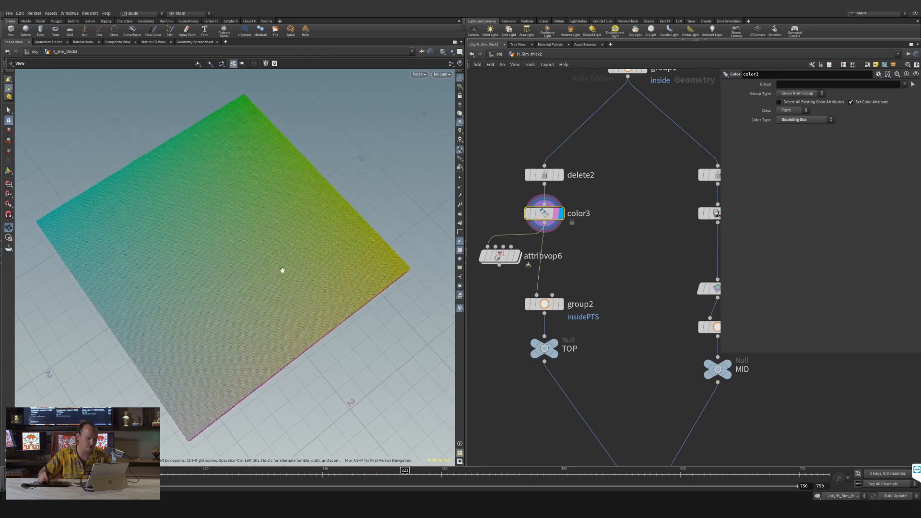
pyautogui.moveTo(192, 258); pyautogui.dragTo(277, 255)
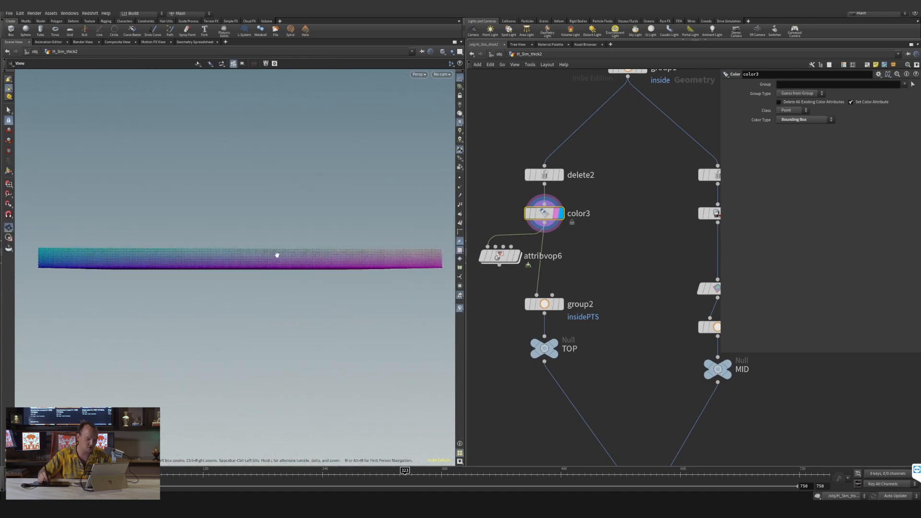
pyautogui.keyDown('alt'); pyautogui.moveTo(277, 255); pyautogui.dragTo(300, 277, button='right'); pyautogui.keyUp('alt')
pyautogui.moveTo(289, 253); pyautogui.dragTo(271, 222)
# - Delete the unused attribvop6 node branching off color3 and move group2 closer beneath color3
pyautogui.moveTo(492, 235); pyautogui.dragTo(546, 269)
pyautogui.press('Delete')
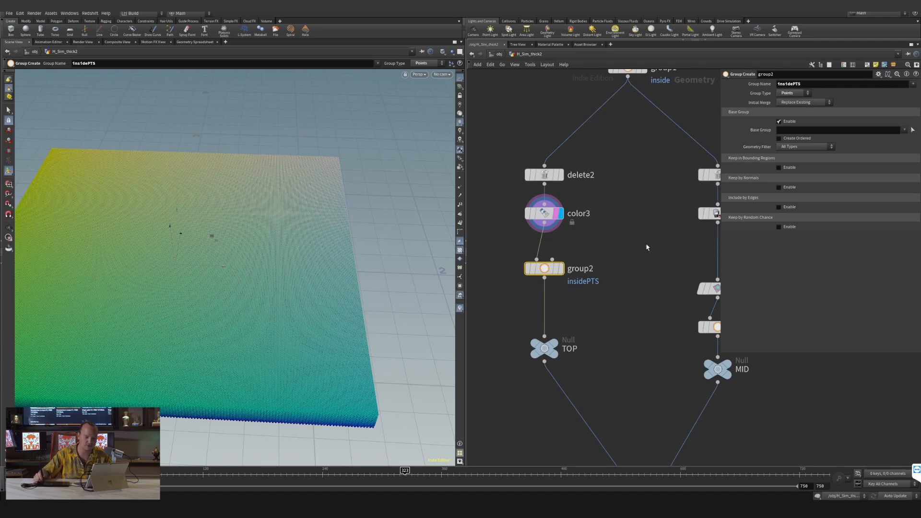
# - Display delete1 and examine the outer grain layers in the viewport from several angles
pyautogui.moveTo(647, 248); pyautogui.dragTo(526, 235, button='middle')
pyautogui.moveTo(656, 164); pyautogui.dragTo(647, 170, button='middle')
pyautogui.click(601, 170)
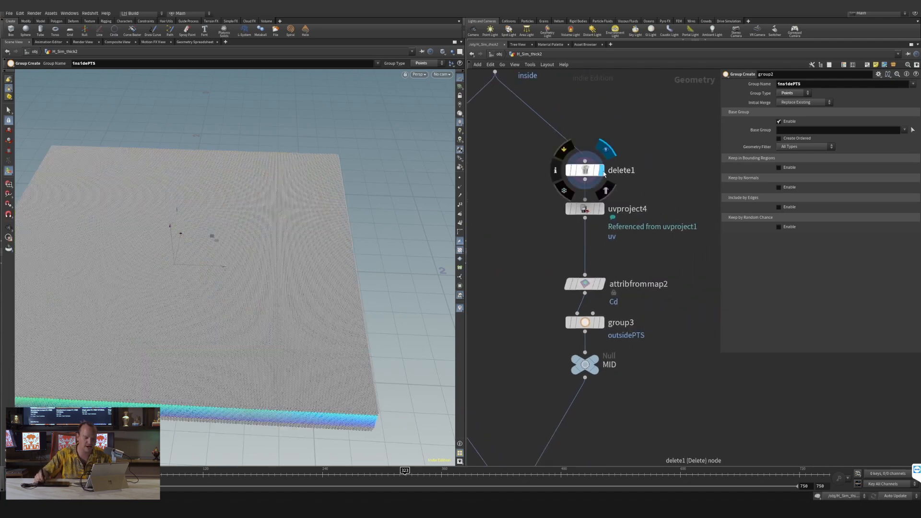
pyautogui.click(596, 171)
pyautogui.click(585, 171)
pyautogui.keyDown('alt'); pyautogui.moveTo(279, 239); pyautogui.dragTo(245, 298, button='right'); pyautogui.keyUp('alt')
pyautogui.moveTo(245, 299); pyautogui.dragTo(261, 265)
pyautogui.moveTo(341, 274); pyautogui.dragTo(235, 236)
# - Show the projection settings of uvproject4 and those of uvproject1 beneath grid1
pyautogui.moveTo(675, 191); pyautogui.dragTo(558, 234)
pyautogui.moveTo(635, 189); pyautogui.dragTo(609, 285, button='middle')
pyautogui.scroll(-2, 625, 192)
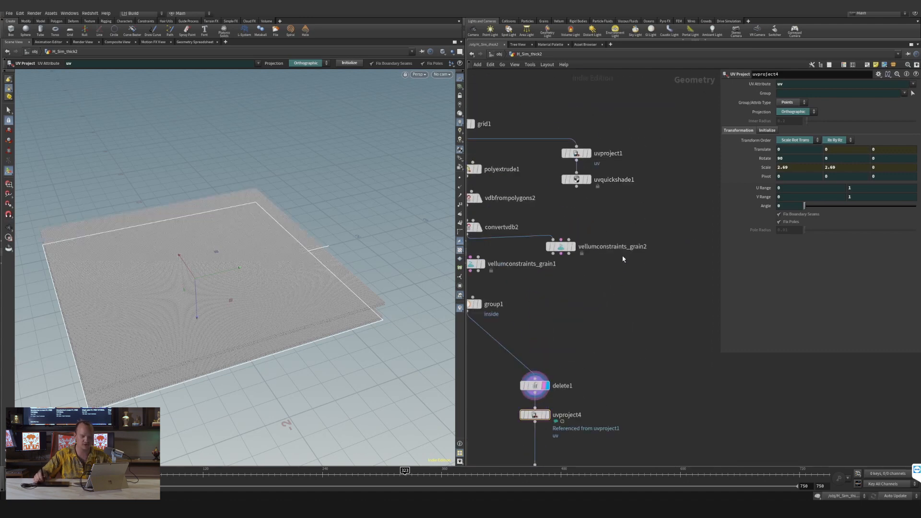
pyautogui.moveTo(603, 163); pyautogui.dragTo(608, 141, button='middle')
pyautogui.click(583, 132)
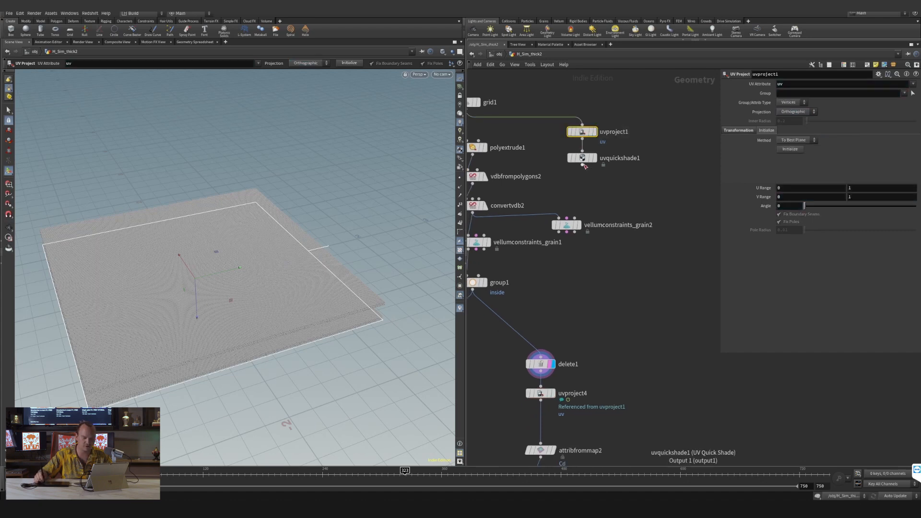
# - Create a reference copy of uvproject1 and connect its input to delete1's output beside uvproject4
pyautogui.rightClick(585, 135)
pyautogui.moveTo(595, 144)
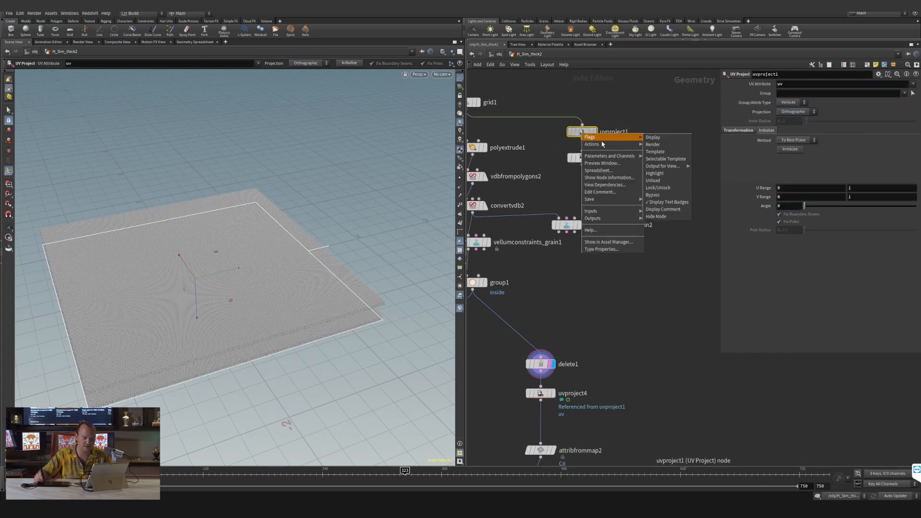
pyautogui.click(679, 176)
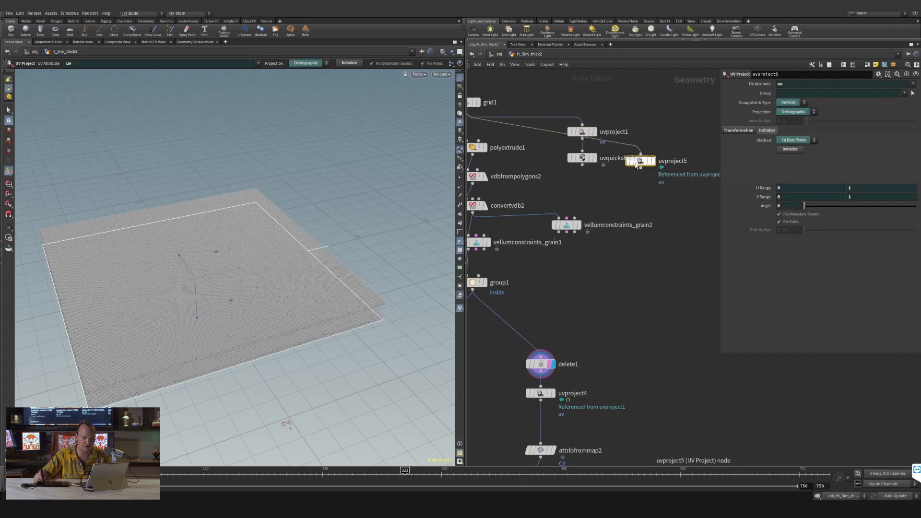
pyautogui.click(630, 355)
pyautogui.moveTo(630, 359); pyautogui.dragTo(625, 379)
pyautogui.click(541, 371)
pyautogui.click(622, 373)
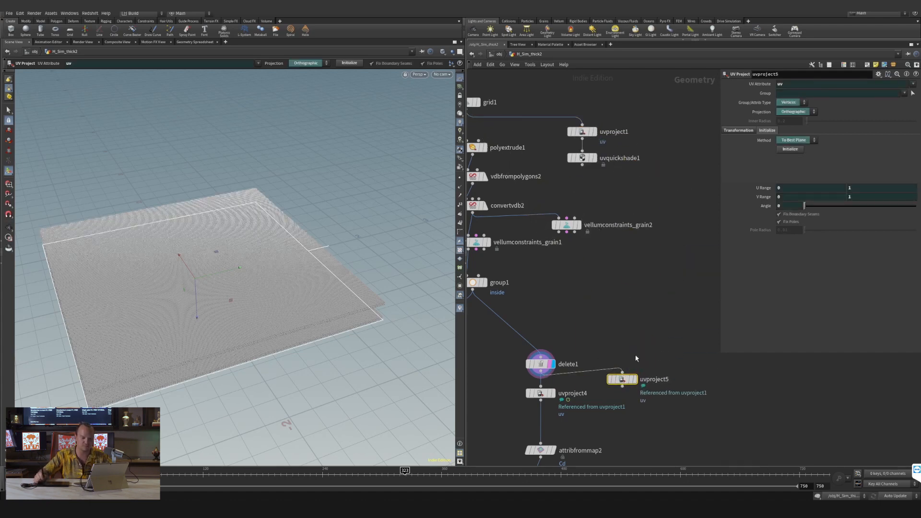
# - Display uvquickshade1 with uvproject1 selected, try shifting the UV projection across the grid, and undo the shift
pyautogui.click(591, 133)
pyautogui.click(594, 158)
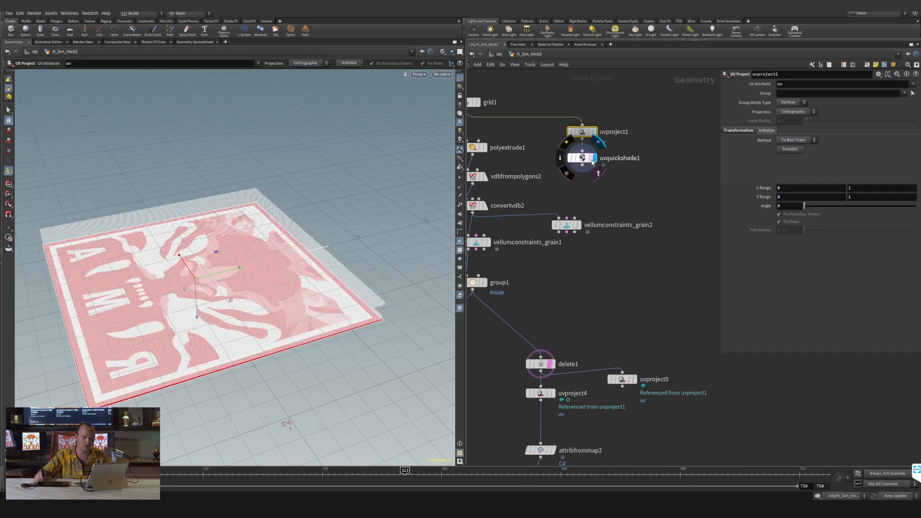
pyautogui.moveTo(299, 267); pyautogui.dragTo(349, 269, button='middle')
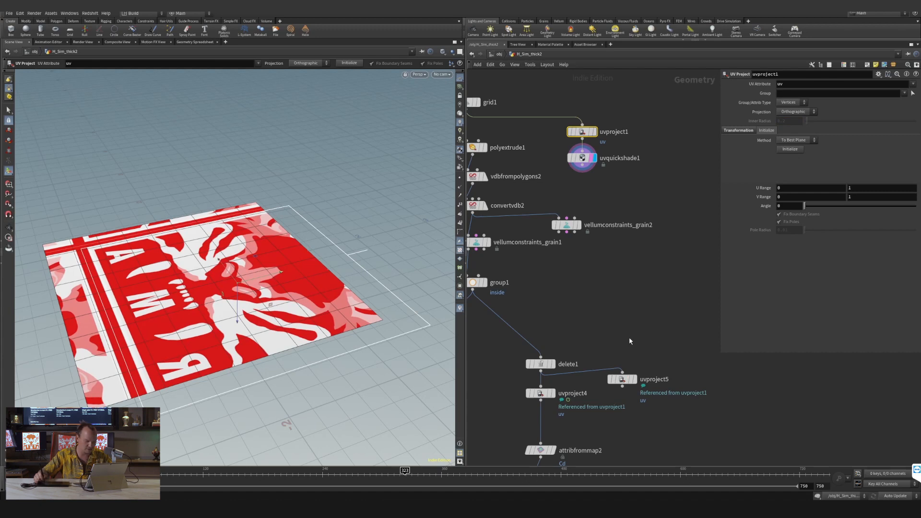
pyautogui.hotkey('ctrl', 'z')
pyautogui.moveTo(619, 278); pyautogui.dragTo(618, 260, button='middle')
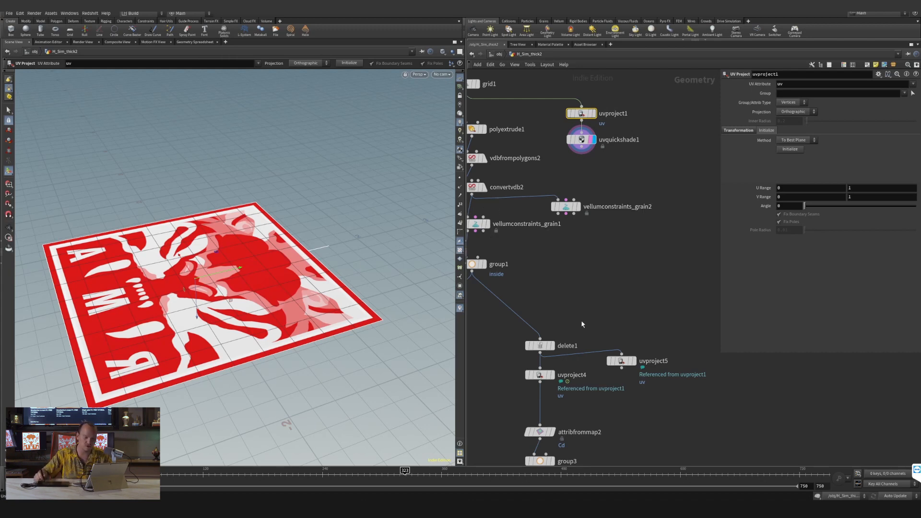
# - Review uvproject4's parameters and delete the referenced copy uvproject5 branching off delete1
pyautogui.moveTo(623, 306); pyautogui.dragTo(634, 216, button='middle')
pyautogui.scroll(2, 616, 309)
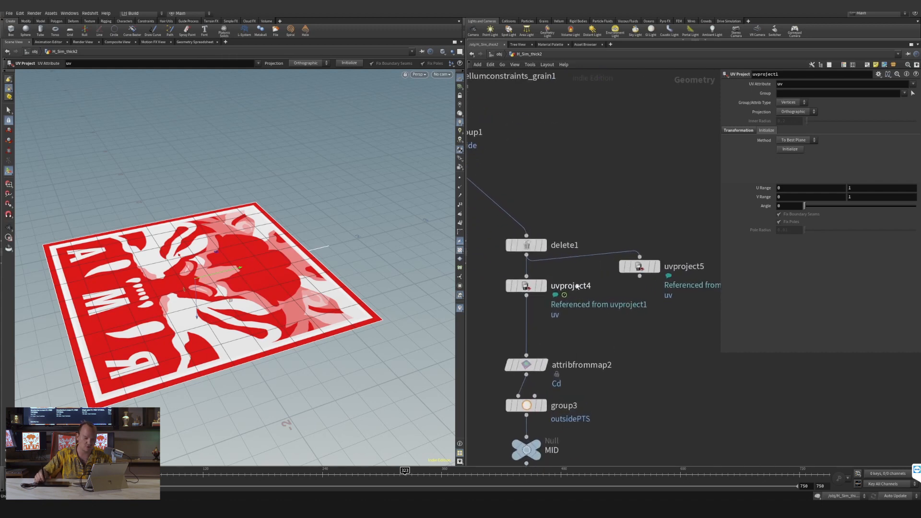
pyautogui.moveTo(594, 273); pyautogui.dragTo(519, 294)
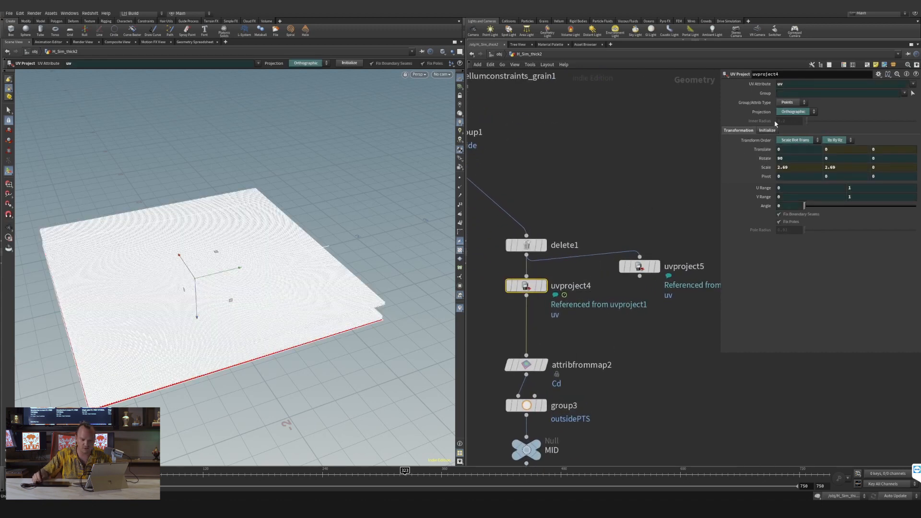
pyautogui.rightClick(751, 104)
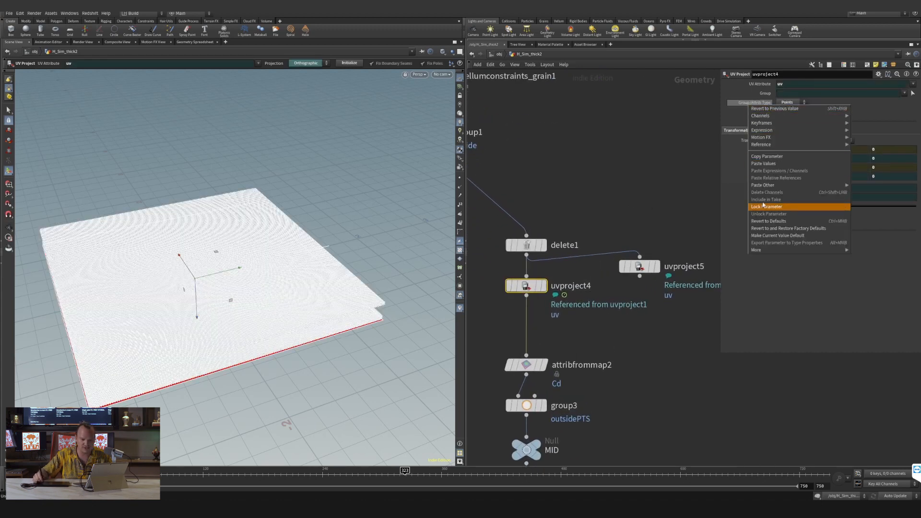
pyautogui.click(729, 141)
pyautogui.click(639, 266)
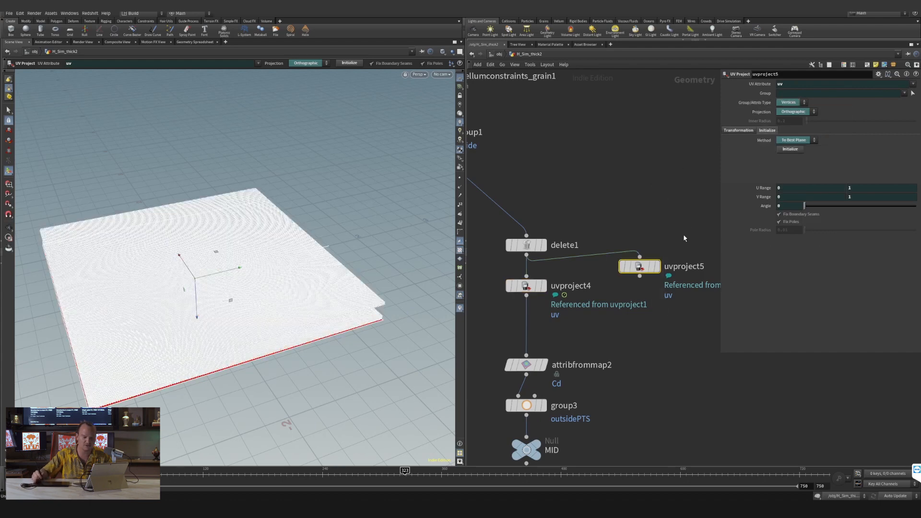
pyautogui.press('Delete')
# - Display attribfrommap2 and move it up closer beneath uvproject4
pyautogui.moveTo(616, 317); pyautogui.dragTo(641, 275, button='middle')
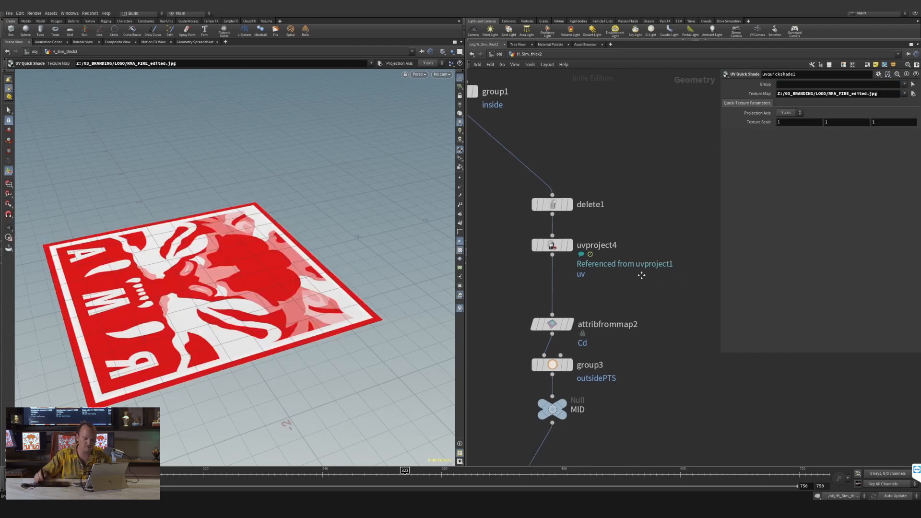
pyautogui.click(569, 323)
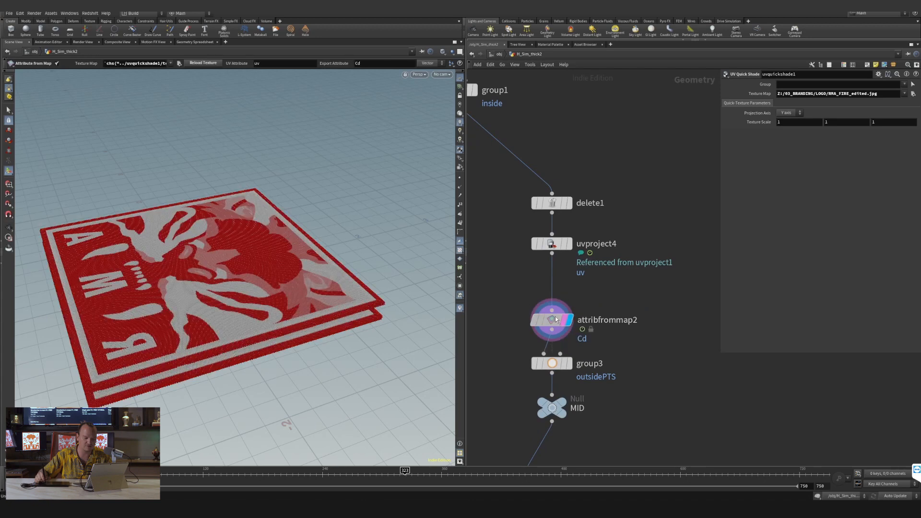
pyautogui.moveTo(561, 324); pyautogui.dragTo(561, 296)
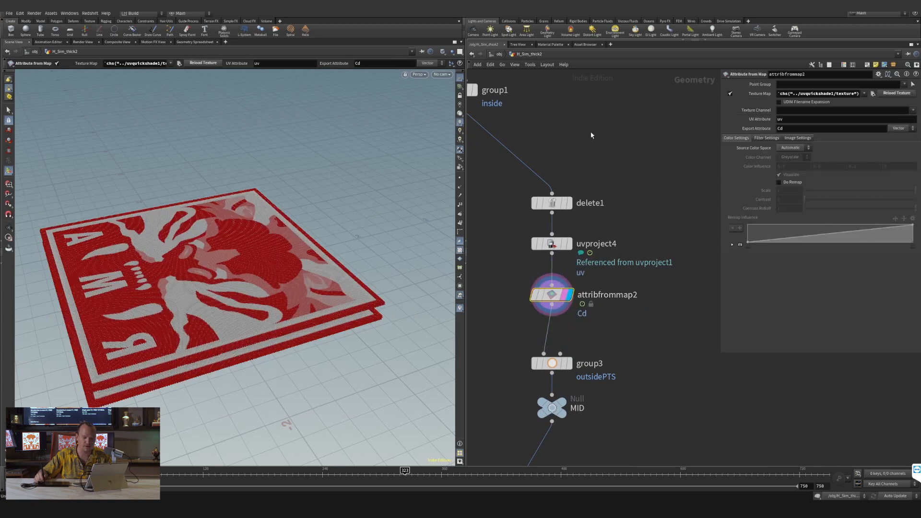
# - Compare uvquickshade1's texture map with attribfrommap2's texture reference, and view the logo-colored grains from several angles
pyautogui.moveTo(592, 136); pyautogui.dragTo(628, 355, button='middle')
pyautogui.click(646, 137)
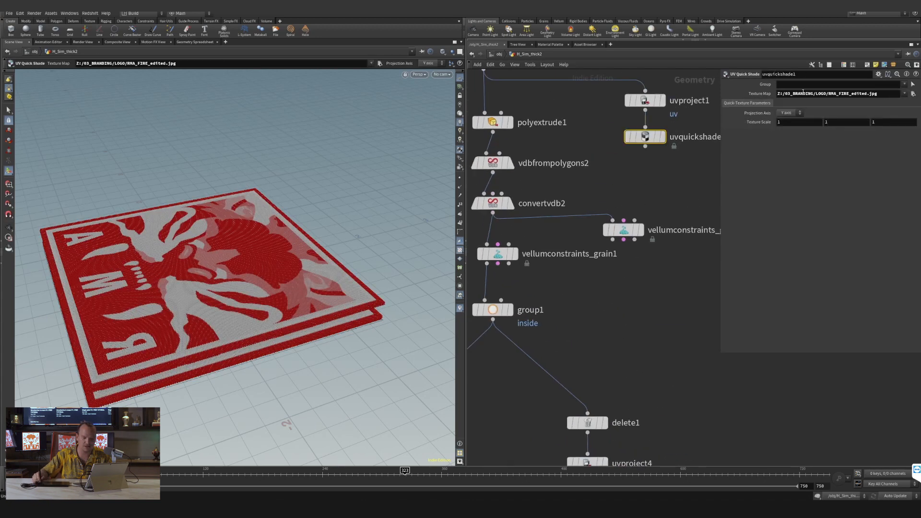
pyautogui.moveTo(628, 407); pyautogui.dragTo(637, 142, button='middle')
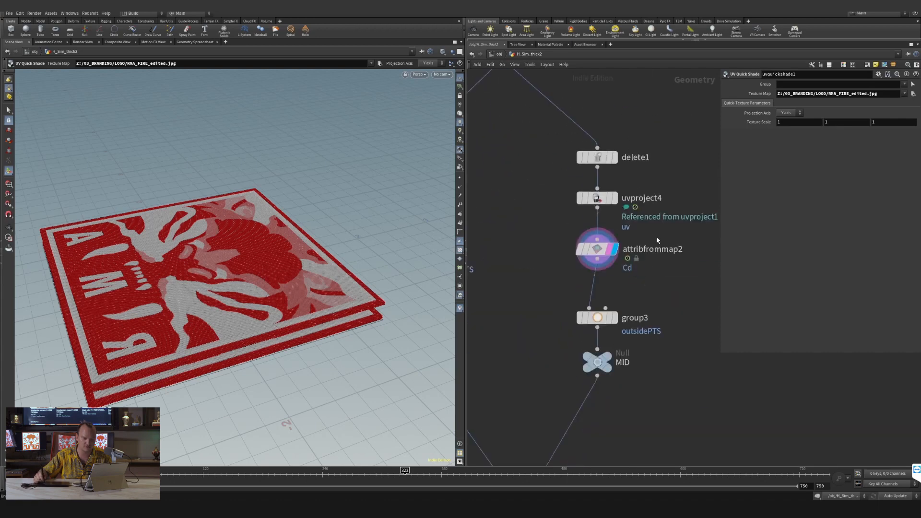
pyautogui.click(654, 248)
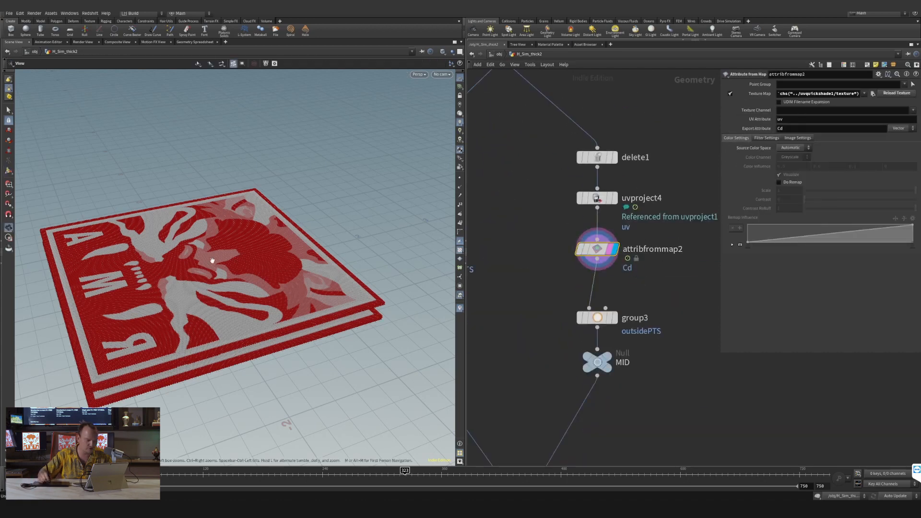
pyautogui.keyDown('alt'); pyautogui.moveTo(212, 261); pyautogui.dragTo(283, 308); pyautogui.keyUp('alt')
pyautogui.keyDown('alt'); pyautogui.moveTo(277, 292); pyautogui.dragTo(338, 275, button='middle'); pyautogui.keyUp('alt')
pyautogui.keyDown('alt'); pyautogui.moveTo(252, 292); pyautogui.dragTo(278, 294); pyautogui.keyUp('alt')
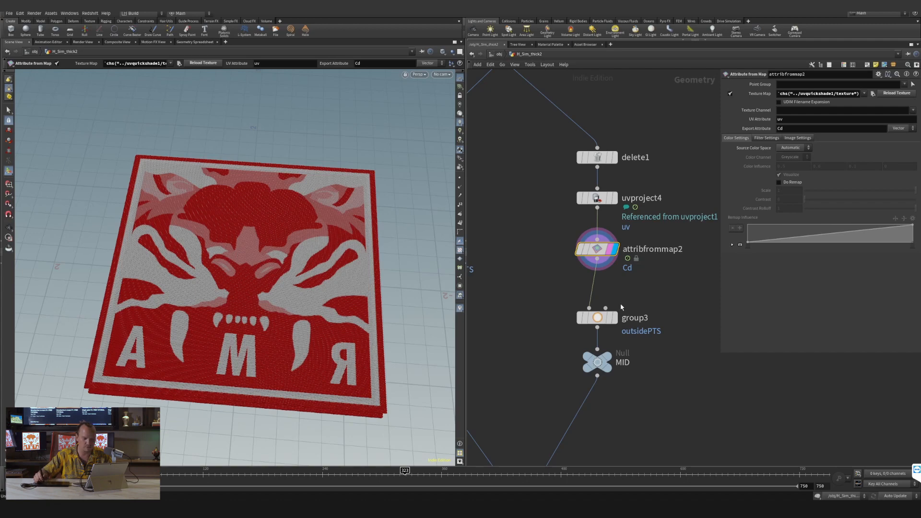
# - Move group3 up closer beneath attribfrommap2 and display it with its outsidePTS settings
pyautogui.moveTo(621, 307); pyautogui.dragTo(631, 264, button='middle')
pyautogui.moveTo(616, 277); pyautogui.dragTo(619, 256)
pyautogui.click(626, 256)
pyautogui.click(626, 253)
pyautogui.click(614, 254)
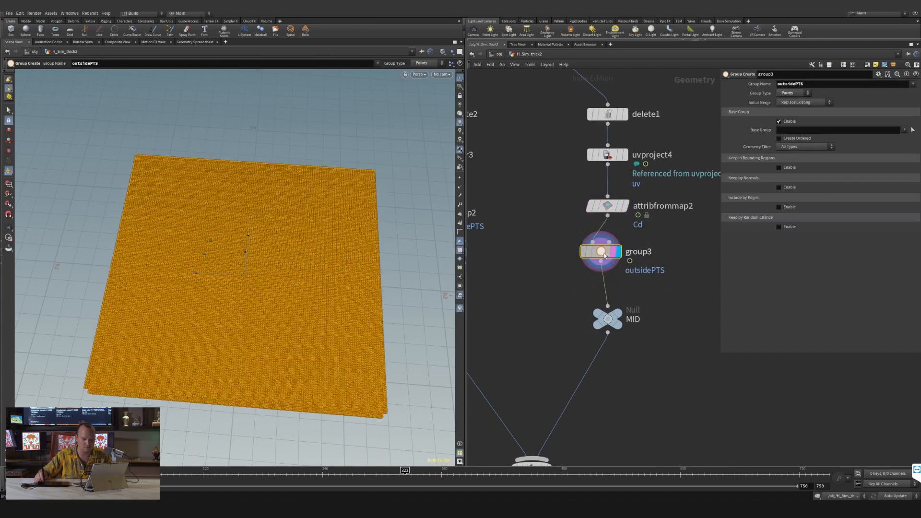
# - Display merge3 and view the combined inside and outside grains from an angle
pyautogui.moveTo(605, 257); pyautogui.dragTo(644, 51, button='middle')
pyautogui.click(585, 265)
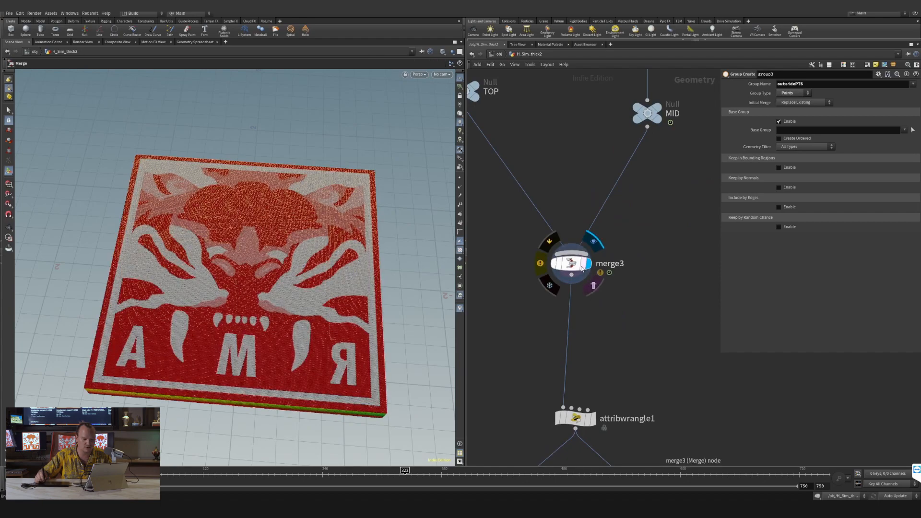
pyautogui.moveTo(336, 307); pyautogui.dragTo(204, 405)
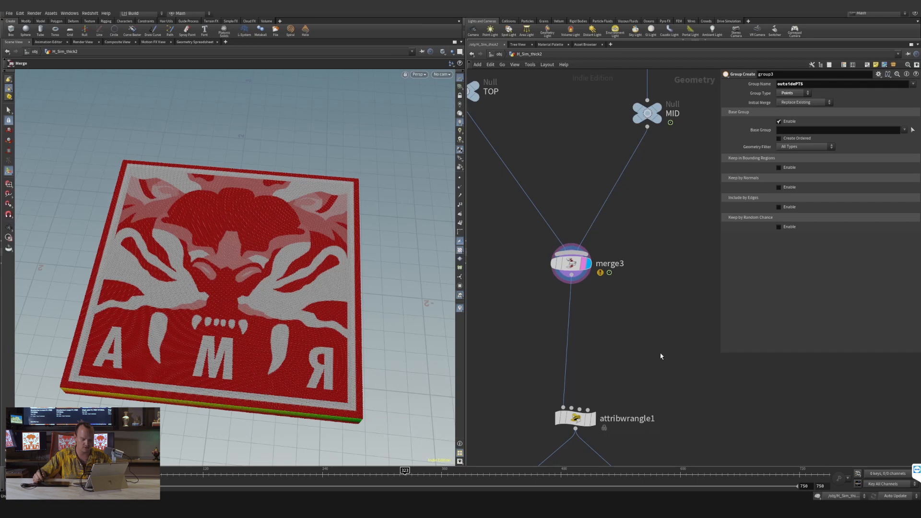
# - Move attribwrangle1 up closer beneath merge3 and show its VEX code
pyautogui.moveTo(644, 349); pyautogui.dragTo(641, 234, button='middle')
pyautogui.moveTo(576, 311); pyautogui.dragTo(572, 249)
pyautogui.moveTo(644, 211); pyautogui.dragTo(552, 269)
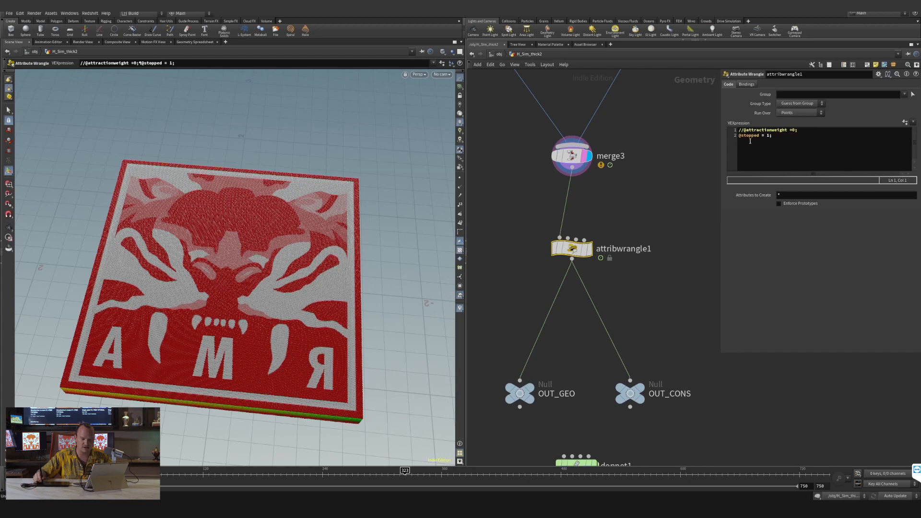
# - Display the OUT_GEO null and the OUT_CONS null in turn, with their parameters shown
pyautogui.moveTo(591, 301); pyautogui.dragTo(604, 221, button='middle')
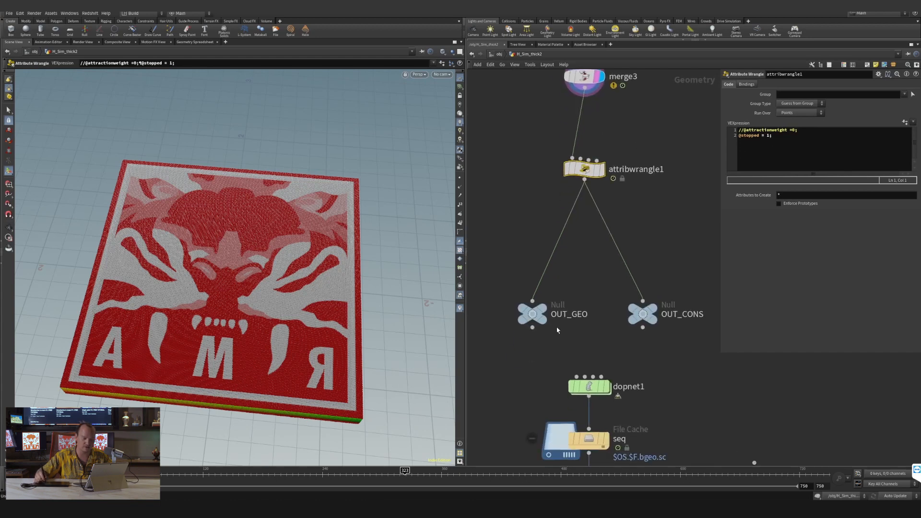
pyautogui.click(554, 293)
pyautogui.click(554, 334)
pyautogui.moveTo(583, 282); pyautogui.dragTo(514, 335)
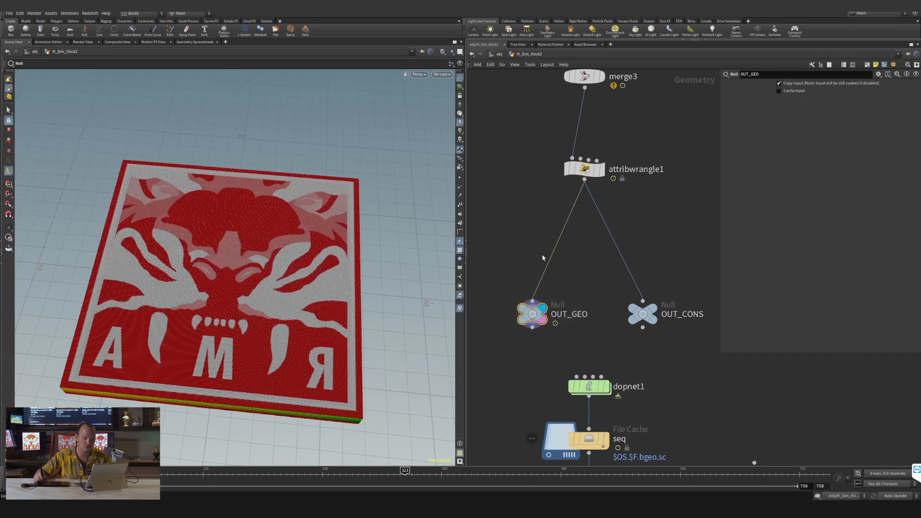
pyautogui.moveTo(652, 309)
pyautogui.click(664, 292)
pyautogui.click(665, 335)
pyautogui.moveTo(681, 281); pyautogui.dragTo(634, 335)
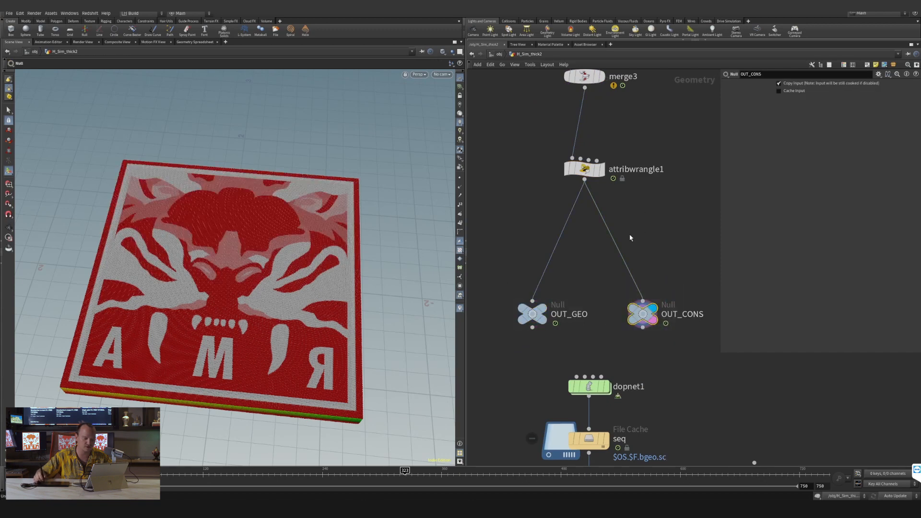
# - Select dopnet1 to view its Object Merge settings, enter the network briefly, and return to the geometry level
pyautogui.moveTo(606, 320); pyautogui.dragTo(604, 189, button='middle')
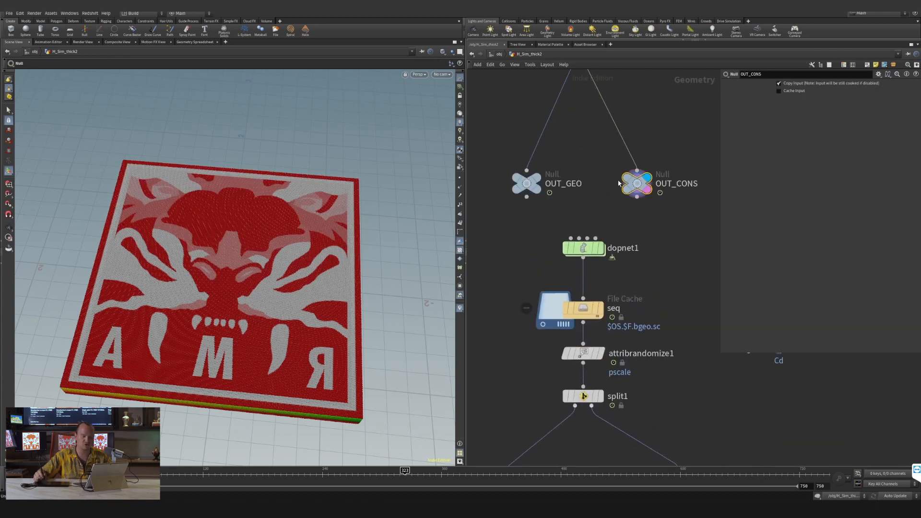
pyautogui.moveTo(615, 238); pyautogui.dragTo(524, 316)
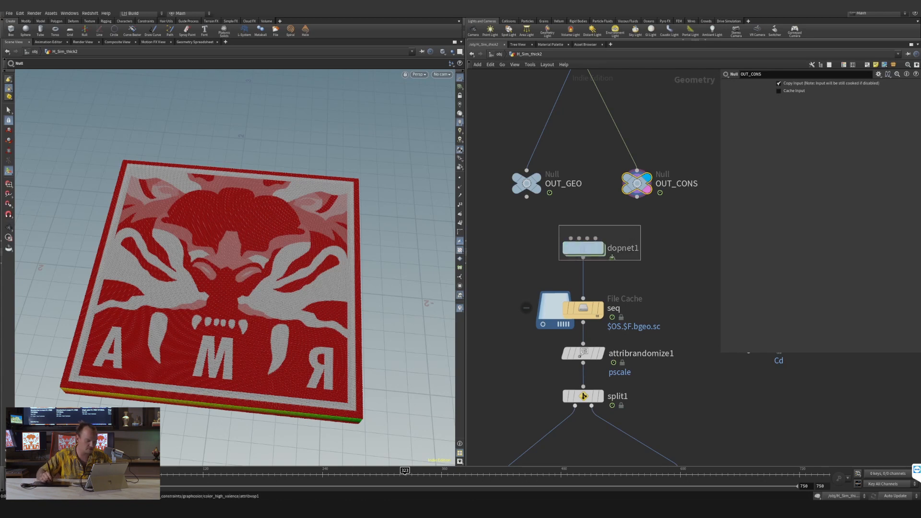
pyautogui.press('Escape')
pyautogui.hotkey('ctrl', 'Up')
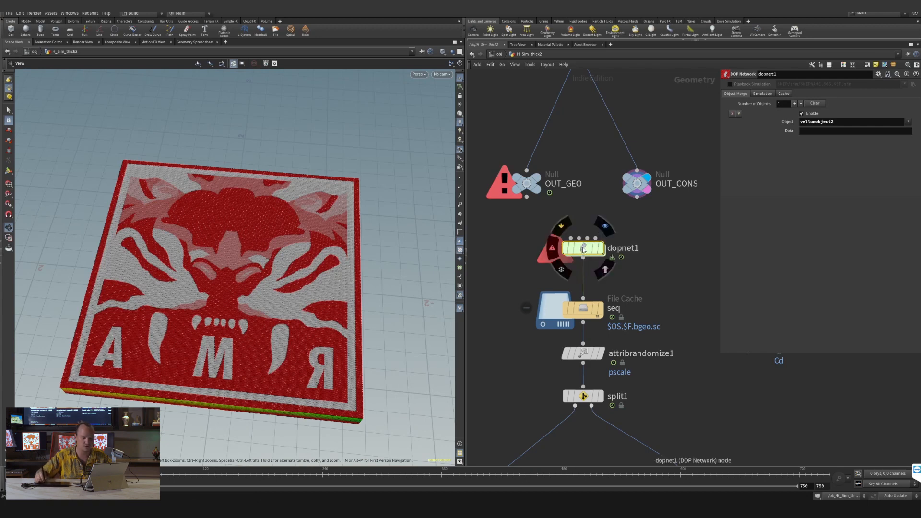
pyautogui.doubleClick(583, 248)
pyautogui.press('u')
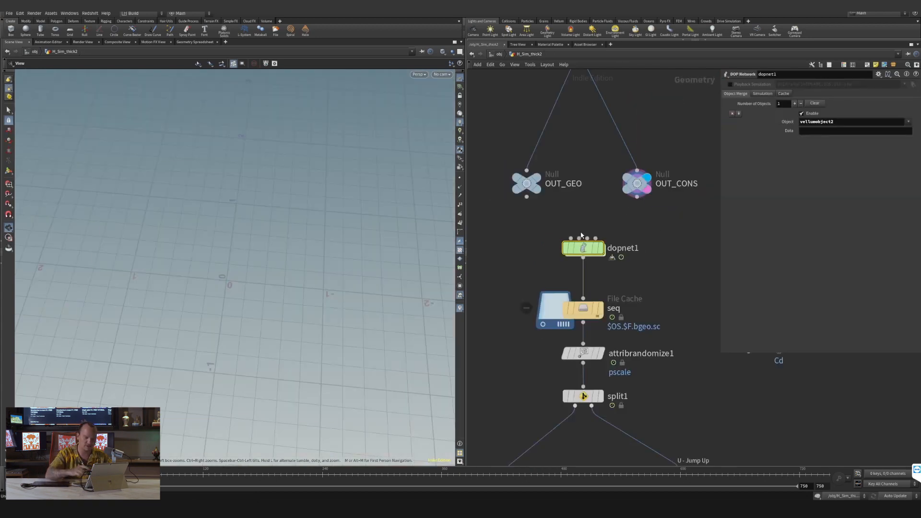
# - Add a new DOP Network beside dopnet1, look inside it, and delete it from the geometry network
pyautogui.press('Tab')
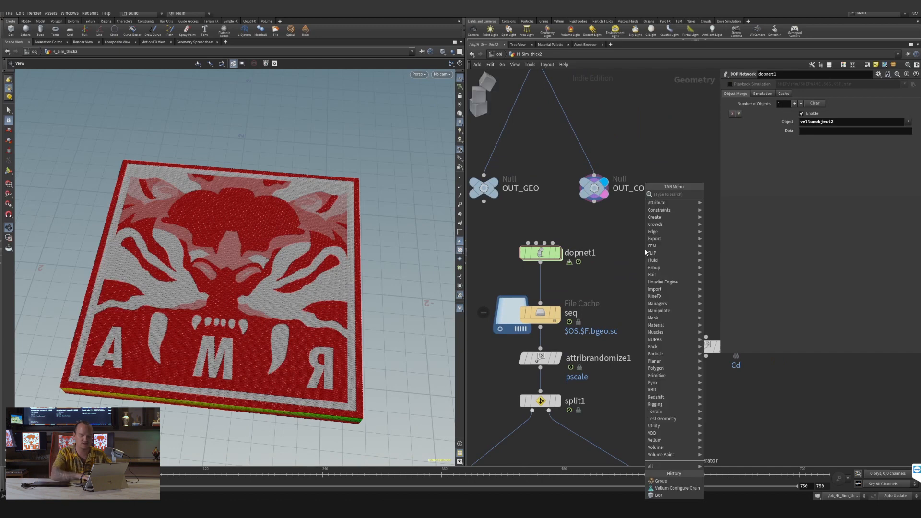
pyautogui.write('do')
pyautogui.press('Down')
pyautogui.press('Return')
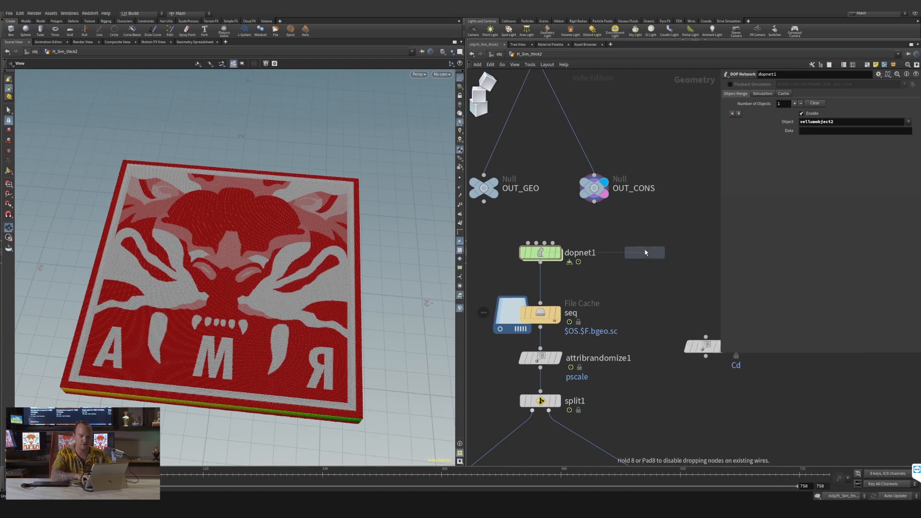
pyautogui.click(645, 249)
pyautogui.doubleClick(648, 254)
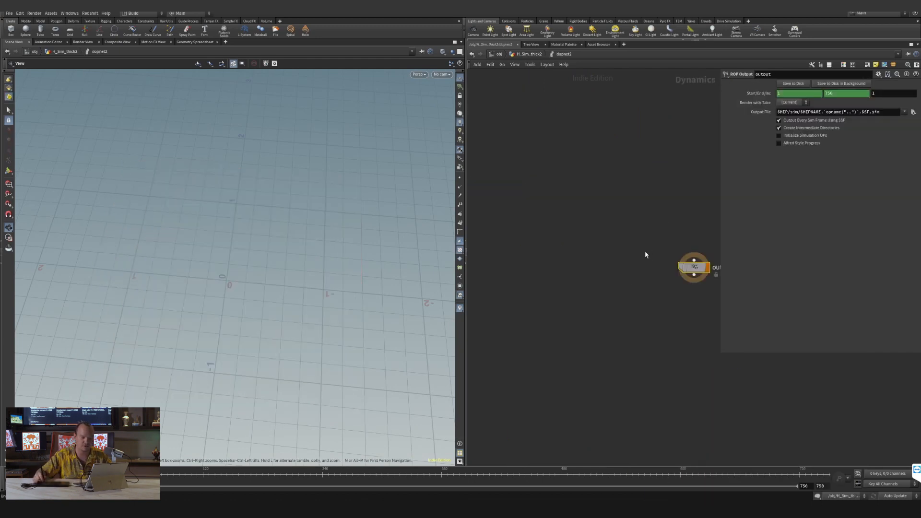
pyautogui.click(526, 54)
pyautogui.press('Delete')
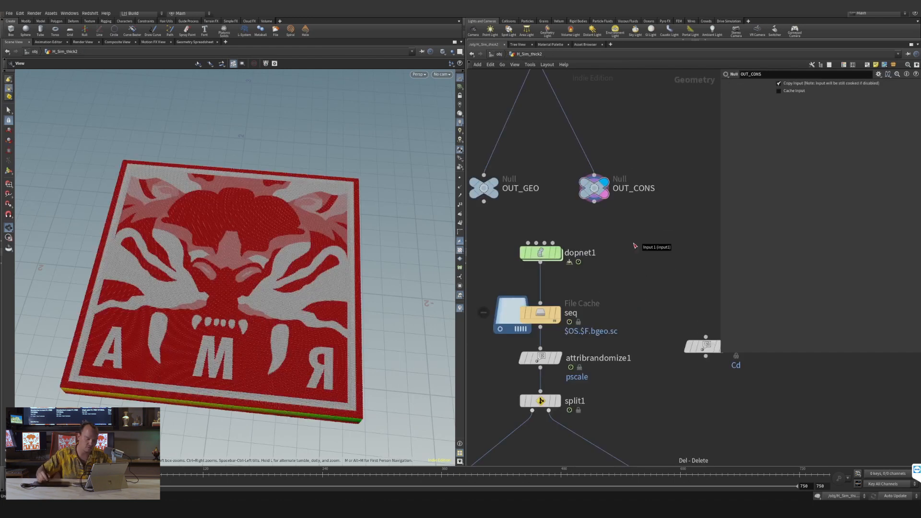
# - Enter dopnet1, delete the disabled vellumconstraints2 node, and move sopsolver1 down closer to vellumsolver1
pyautogui.doubleClick(541, 255)
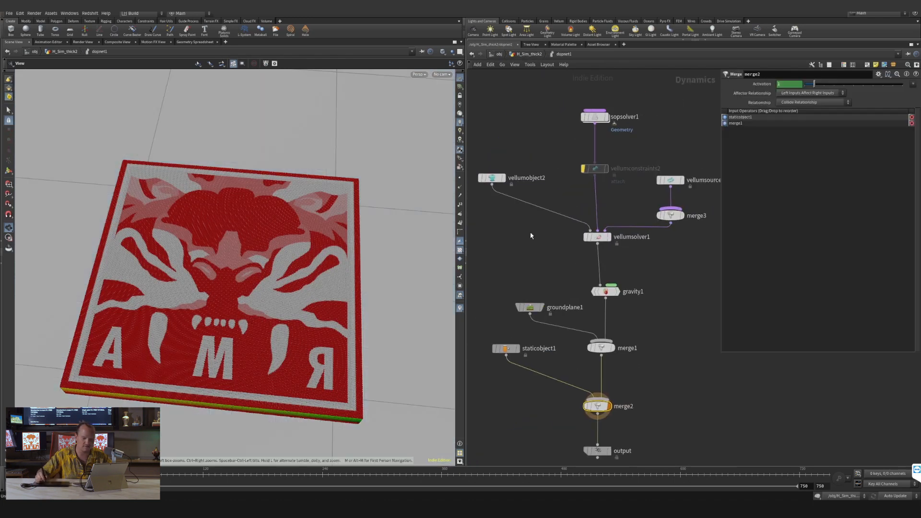
pyautogui.click(595, 169)
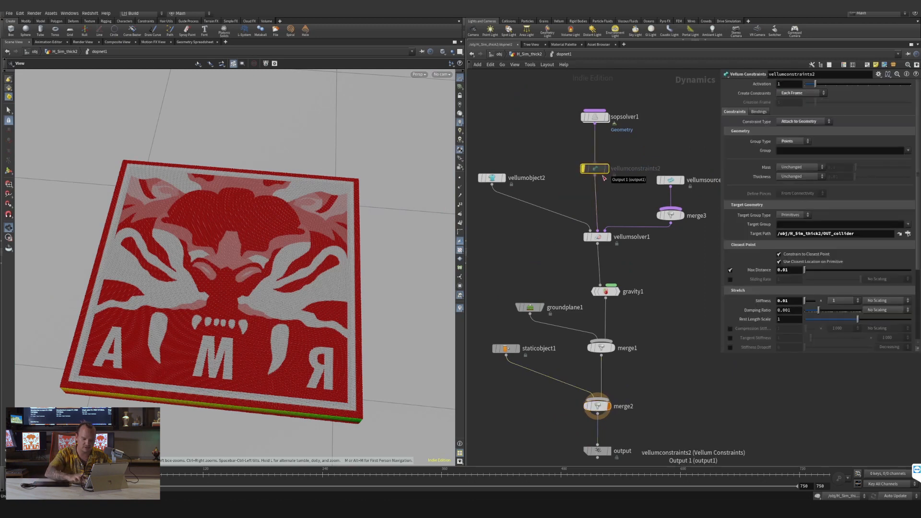
pyautogui.press('Delete')
pyautogui.moveTo(598, 118); pyautogui.dragTo(592, 164)
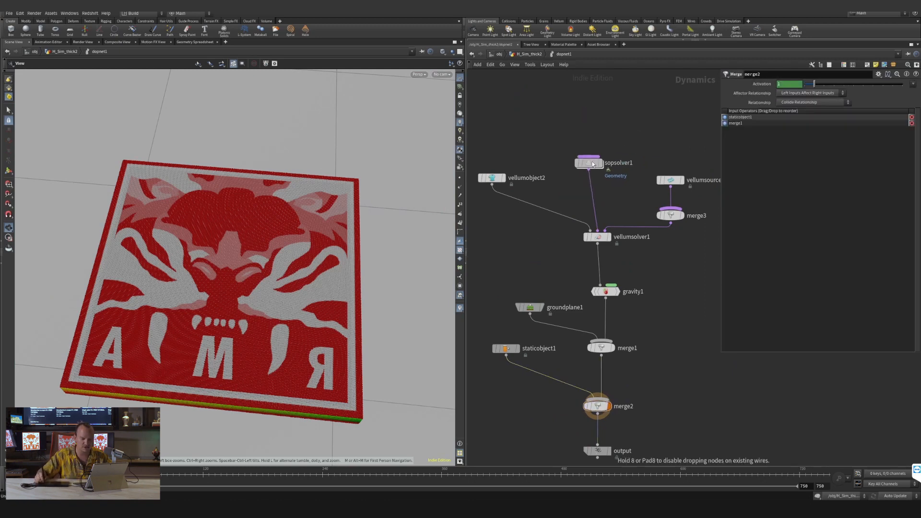
pyautogui.scroll(-1, 643, 270)
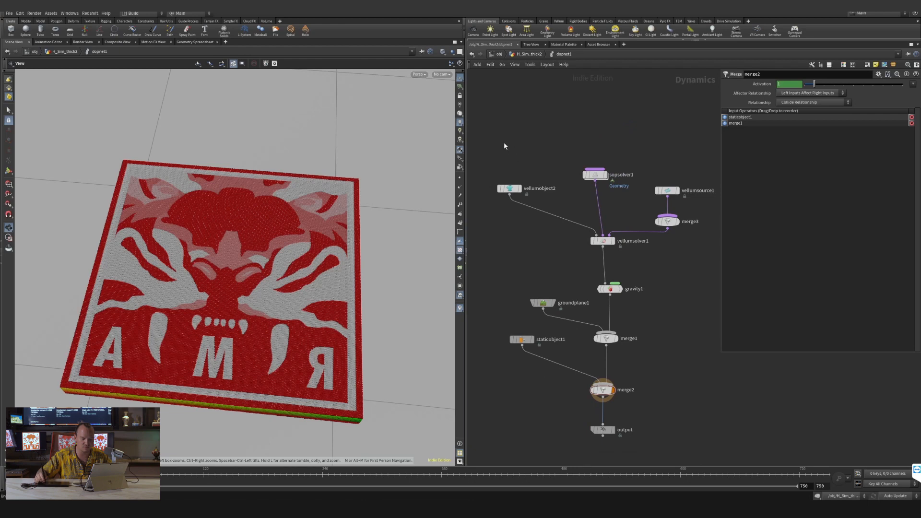
# - Show the creation and initial data settings of vellumobject2
pyautogui.moveTo(504, 143); pyautogui.dragTo(686, 254)
pyautogui.scroll(2, 540, 174)
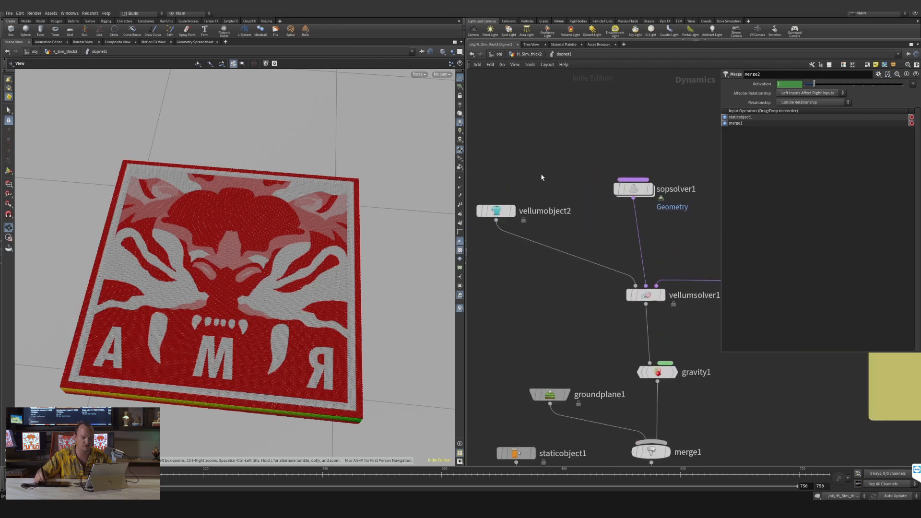
pyautogui.click(499, 211)
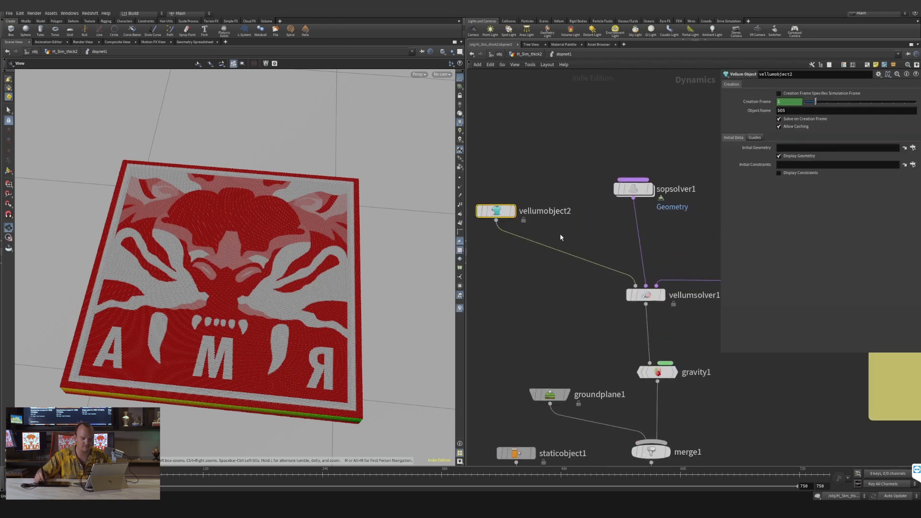
pyautogui.moveTo(504, 221)
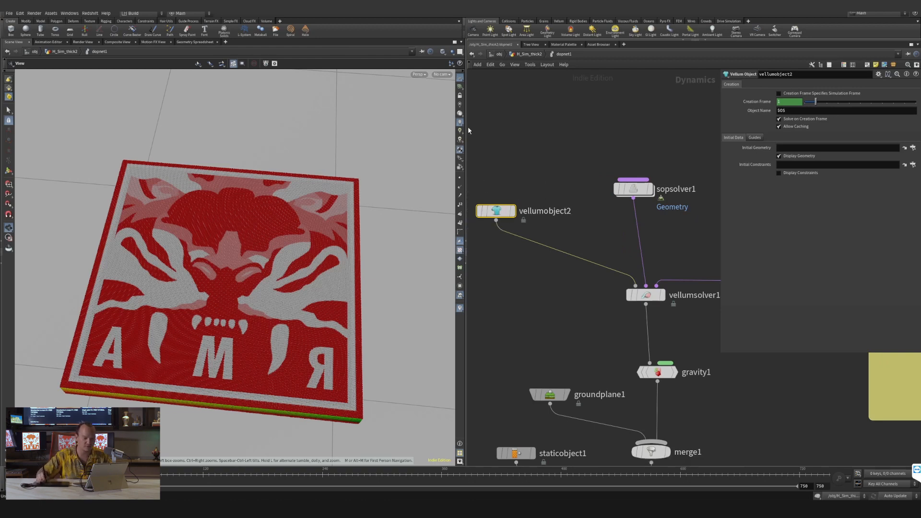
# - Widen the network editor and enter the sopsolver1 network
pyautogui.moveTo(467, 129); pyautogui.dragTo(381, 132)
pyautogui.moveTo(645, 142); pyautogui.dragTo(557, 149, button='middle')
pyautogui.moveTo(568, 152); pyautogui.dragTo(501, 227)
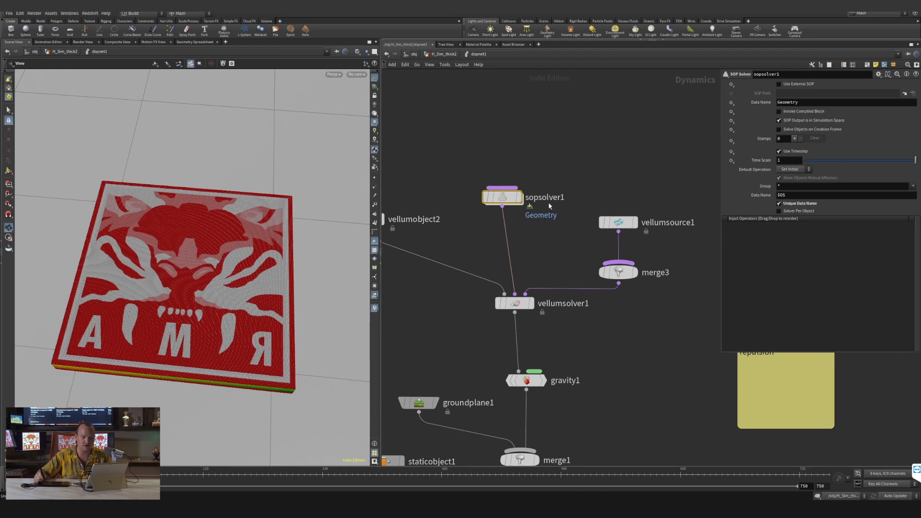
pyautogui.doubleClick(502, 196)
pyautogui.scroll(3, 573, 223)
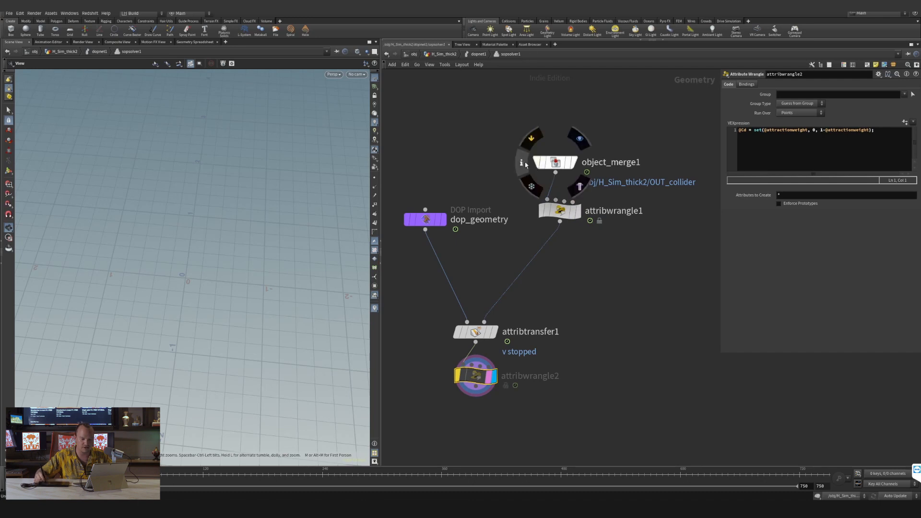
# - Review the object_merge1 and attribtransfer1 parameters, and move object_merge1 slightly closer to attribwrangle1
pyautogui.click(593, 162)
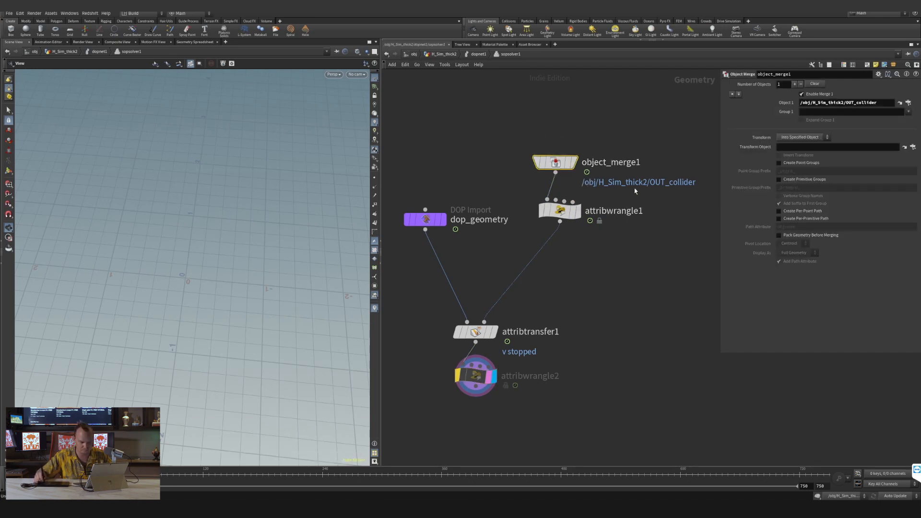
pyautogui.moveTo(651, 210); pyautogui.dragTo(569, 221)
pyautogui.moveTo(566, 311); pyautogui.dragTo(465, 349)
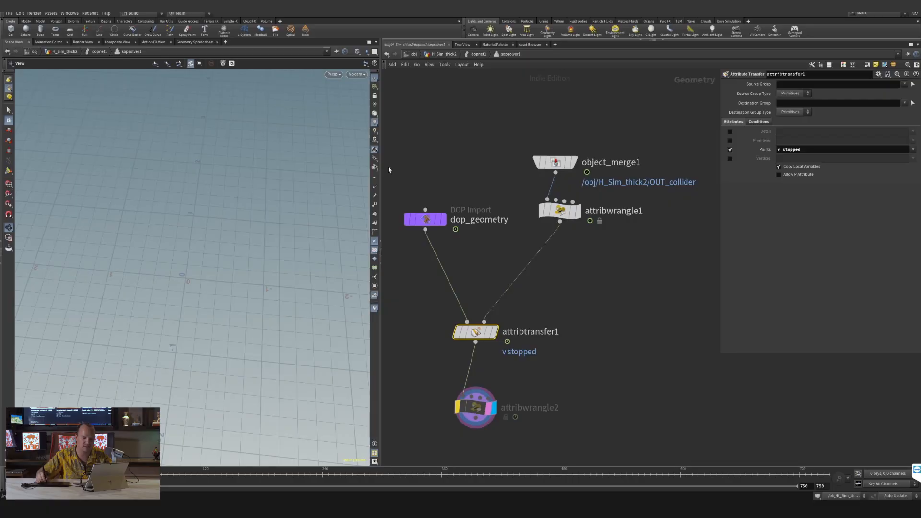
pyautogui.moveTo(464, 174); pyautogui.dragTo(582, 144)
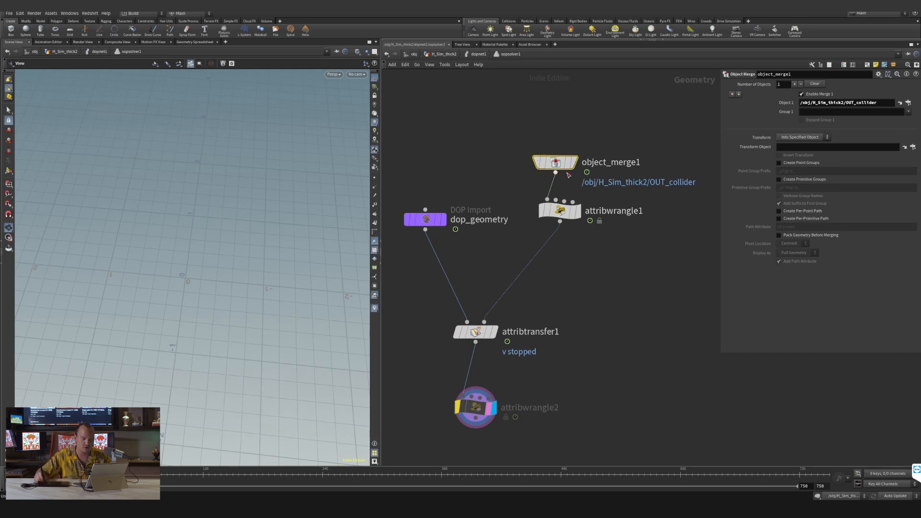
pyautogui.moveTo(556, 163); pyautogui.dragTo(560, 170)
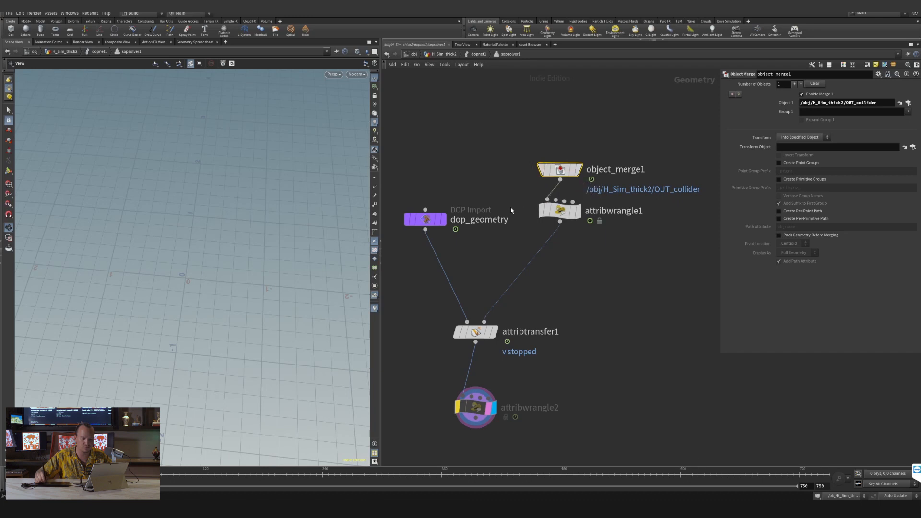
# - Move attribwrangle1 lower beneath object_merge1 and show its VEX code
pyautogui.click(561, 211)
pyautogui.moveTo(562, 214); pyautogui.dragTo(579, 265)
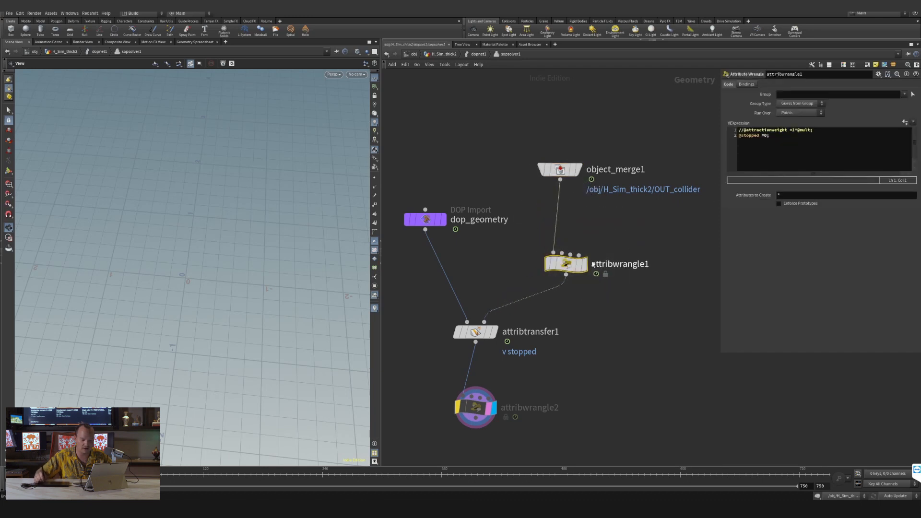
pyautogui.moveTo(544, 290); pyautogui.dragTo(546, 288)
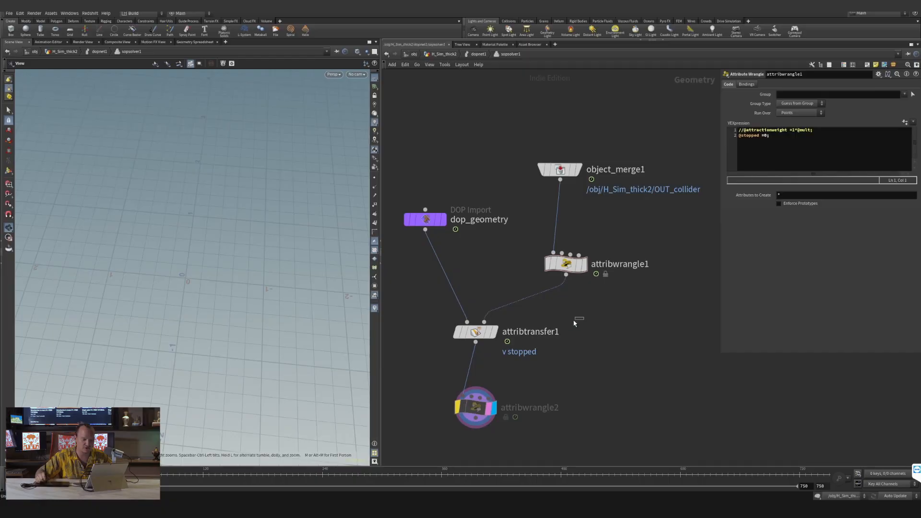
# - Delete attribwrangle2 from the end of the SOP solver chain and reposition attribtransfer1 slightly lower
pyautogui.click(475, 335)
pyautogui.moveTo(476, 339); pyautogui.dragTo(466, 345)
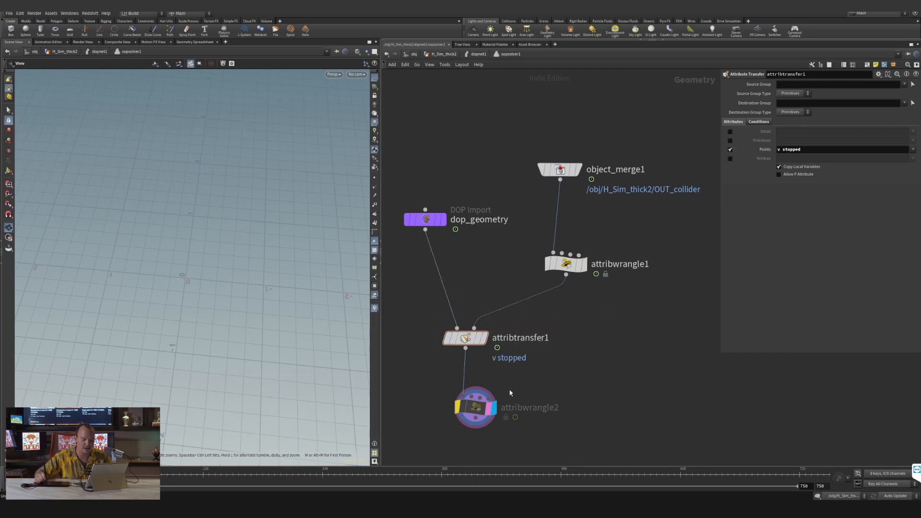
pyautogui.moveTo(490, 411)
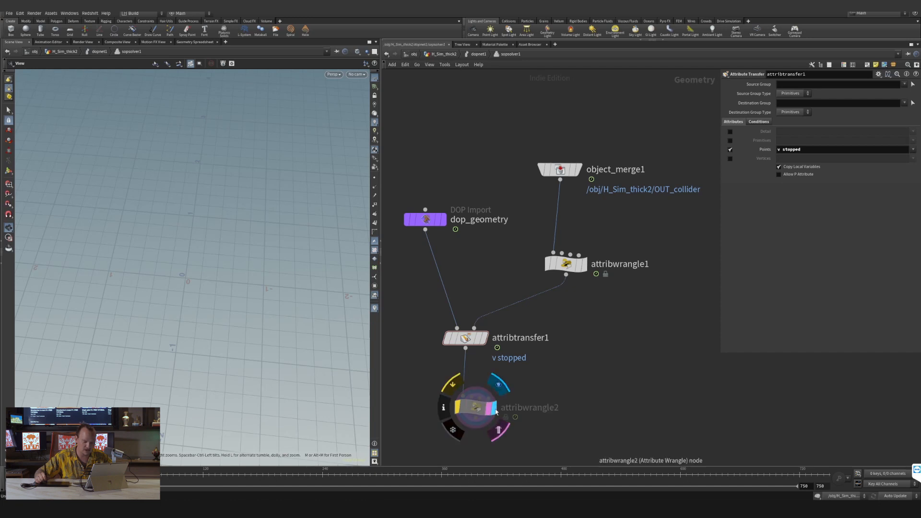
pyautogui.click(487, 408)
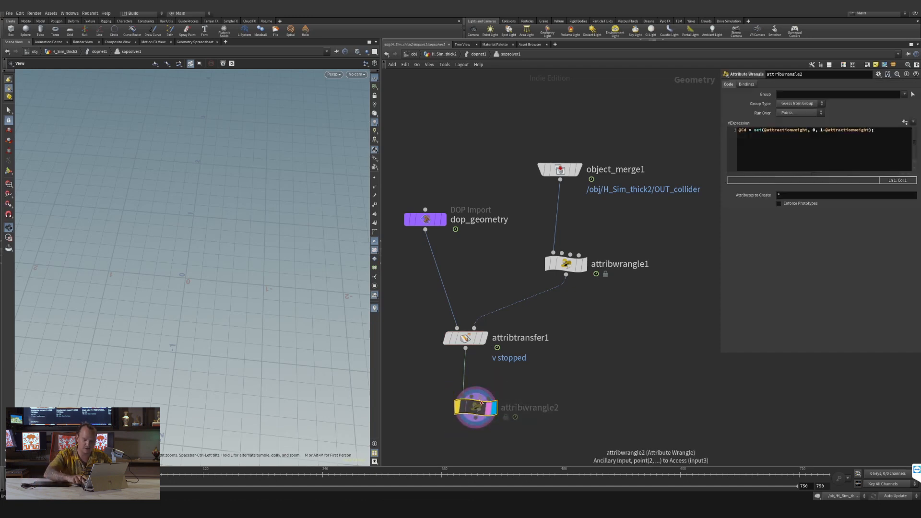
pyautogui.press('Delete')
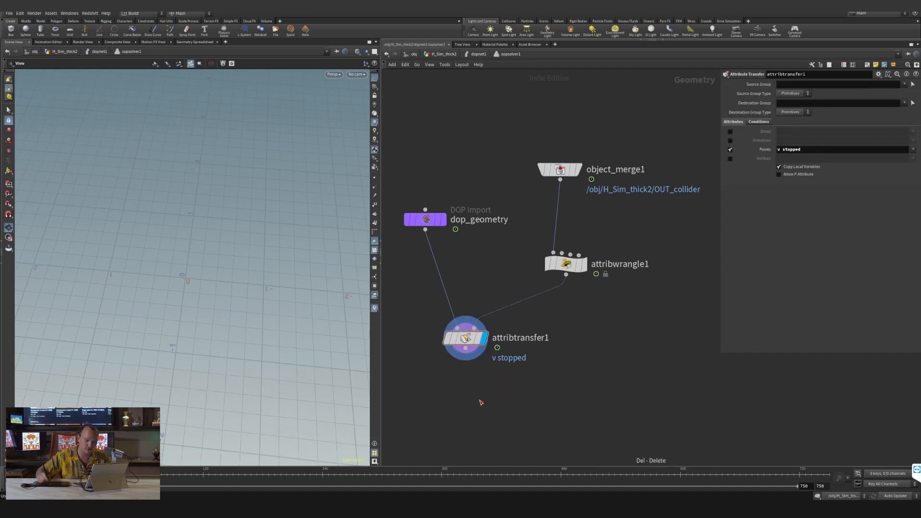
pyautogui.click(474, 345)
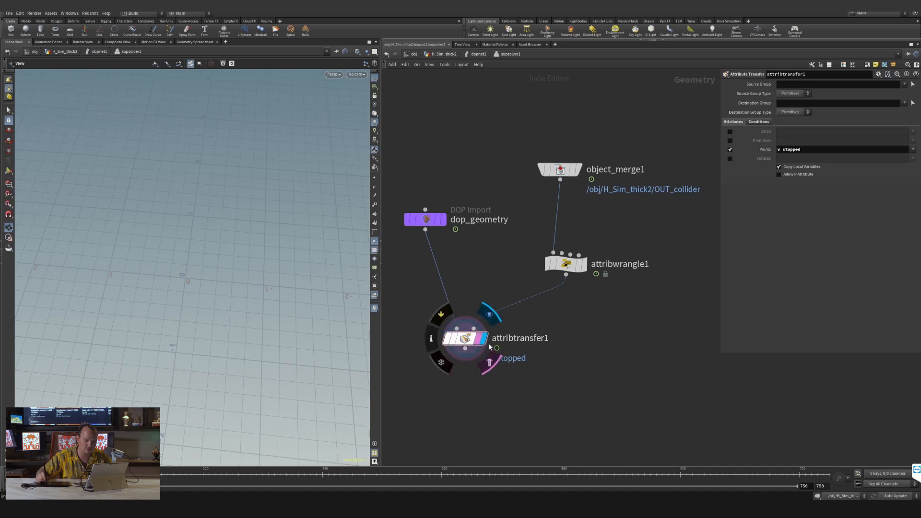
pyautogui.moveTo(474, 353); pyautogui.dragTo(482, 371)
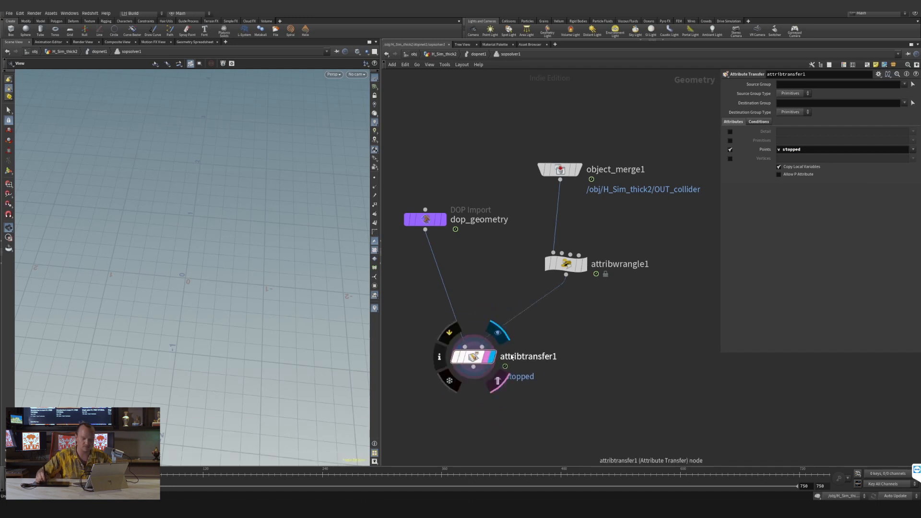
# - Return to the H_Sim_thick2 network and display merge1 in the collider chain, viewing its geometry from a low side angle
pyautogui.click(477, 54)
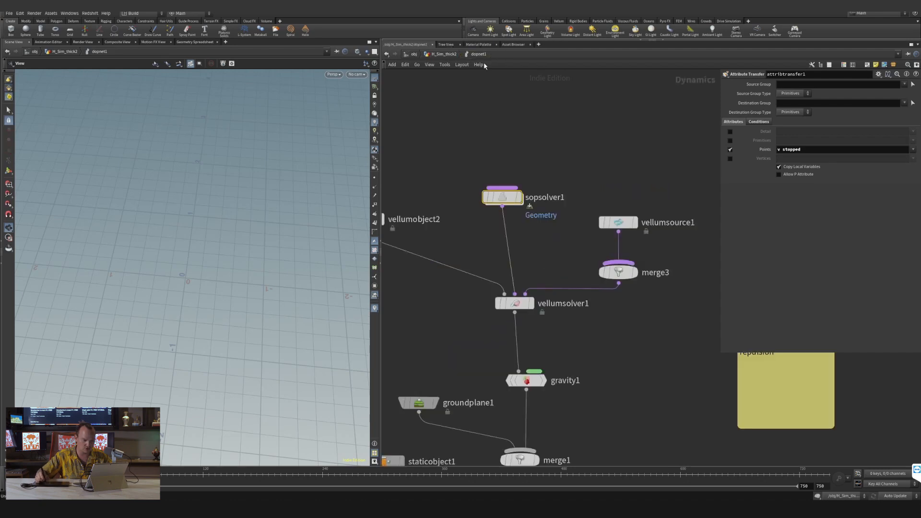
pyautogui.click(447, 54)
pyautogui.scroll(-5, 655, 183)
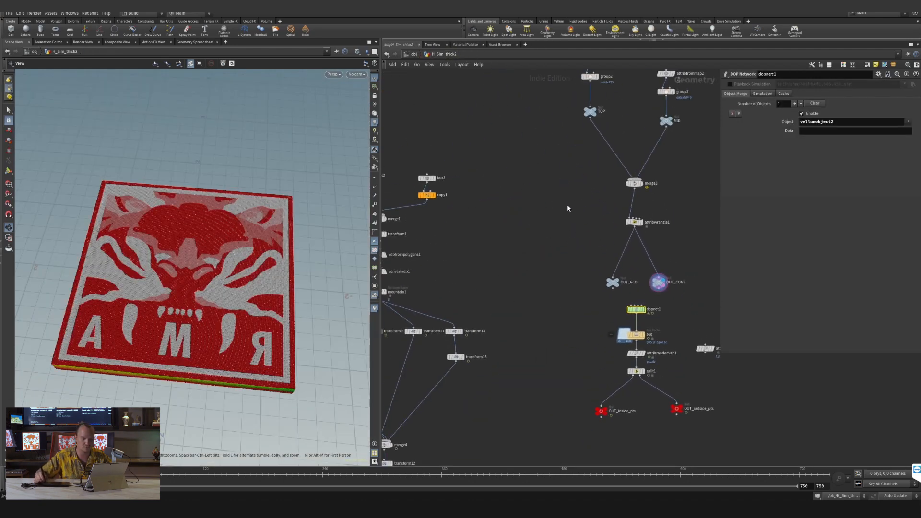
pyautogui.scroll(-4, 567, 206)
pyautogui.moveTo(576, 191); pyautogui.dragTo(592, 170, button='middle')
pyautogui.moveTo(495, 202); pyautogui.dragTo(526, 191, button='middle')
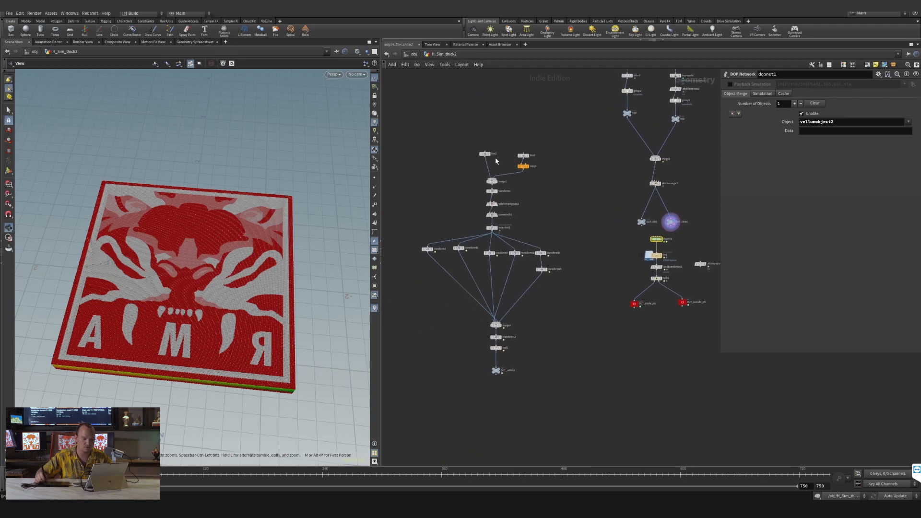
pyautogui.scroll(6, 498, 162)
pyautogui.click(485, 238)
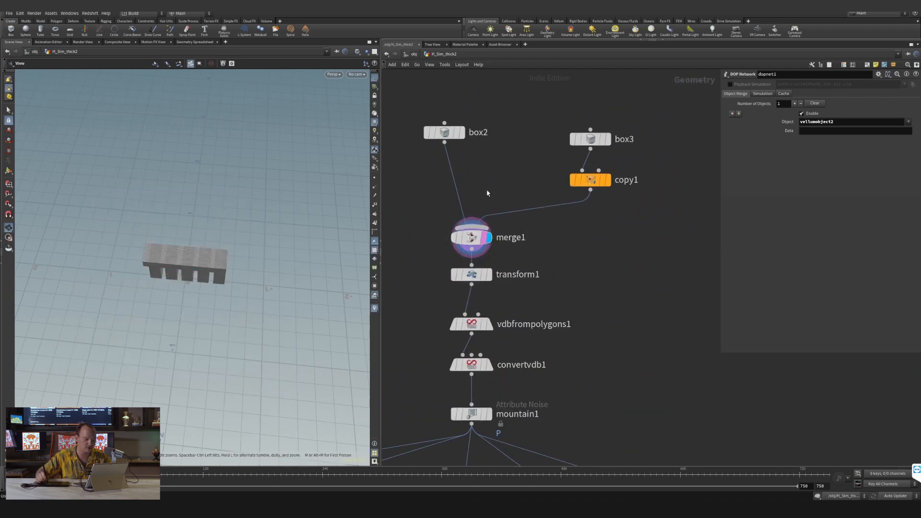
pyautogui.moveTo(182, 281); pyautogui.dragTo(224, 214)
pyautogui.moveTo(224, 214); pyautogui.dragTo(256, 235, button='right')
pyautogui.moveTo(180, 269); pyautogui.dragTo(188, 267)
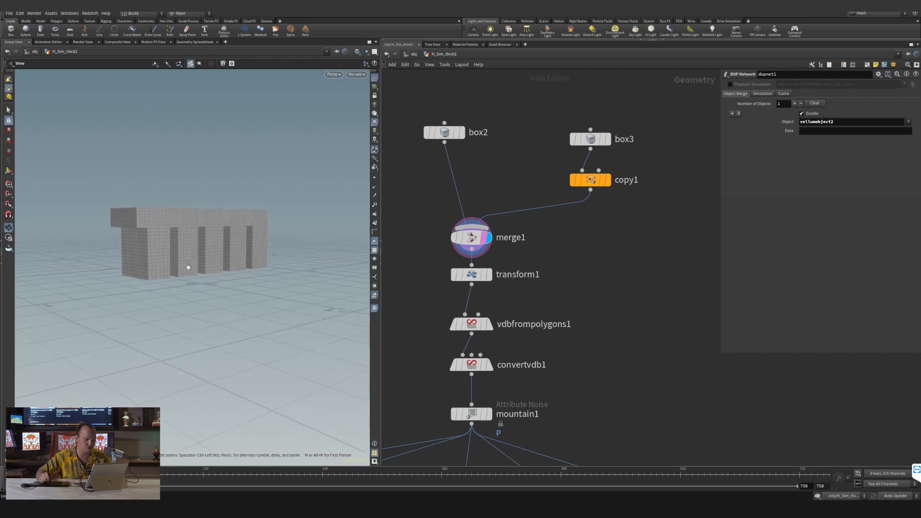
# - Display box2 and copy1 in turn, show the copy1 and box3 parameters, and display merge1 again
pyautogui.click(461, 133)
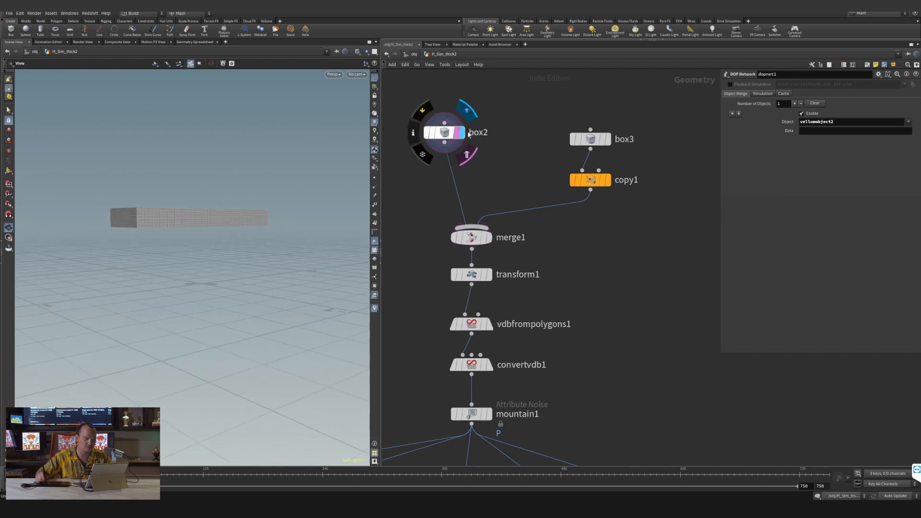
pyautogui.click(608, 181)
pyautogui.click(590, 179)
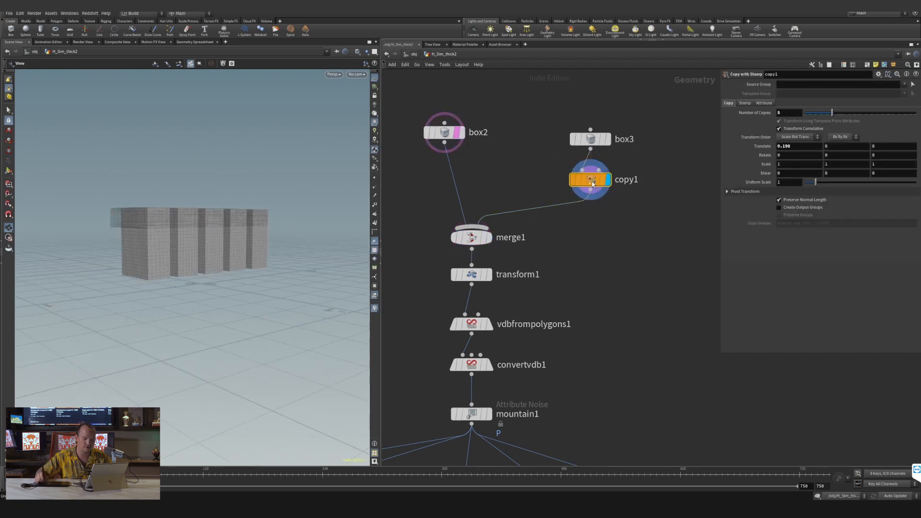
pyautogui.click(590, 138)
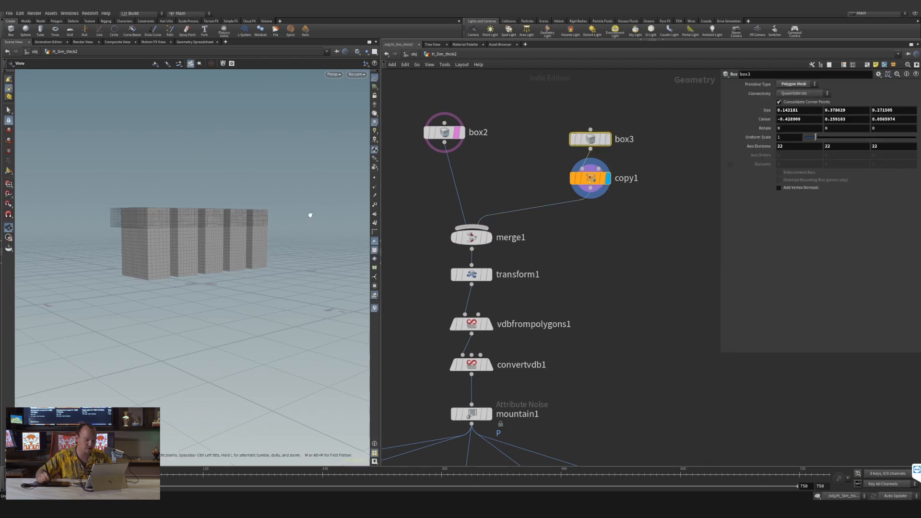
pyautogui.click(490, 237)
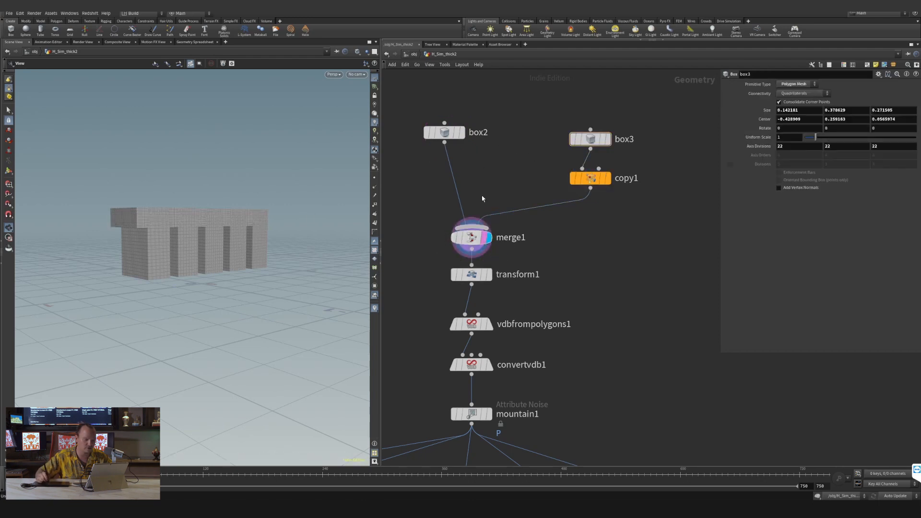
pyautogui.moveTo(187, 256); pyautogui.dragTo(162, 254)
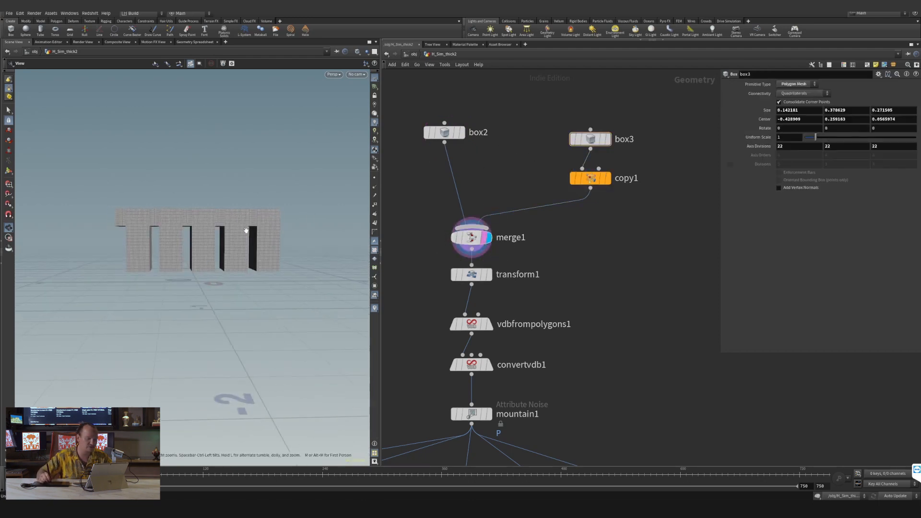
# - Display transform1 with its parameters shown, followed by vdbfrompolygons1 and convertvdb1
pyautogui.moveTo(573, 292); pyautogui.dragTo(593, 225, button='middle')
pyautogui.click(504, 209)
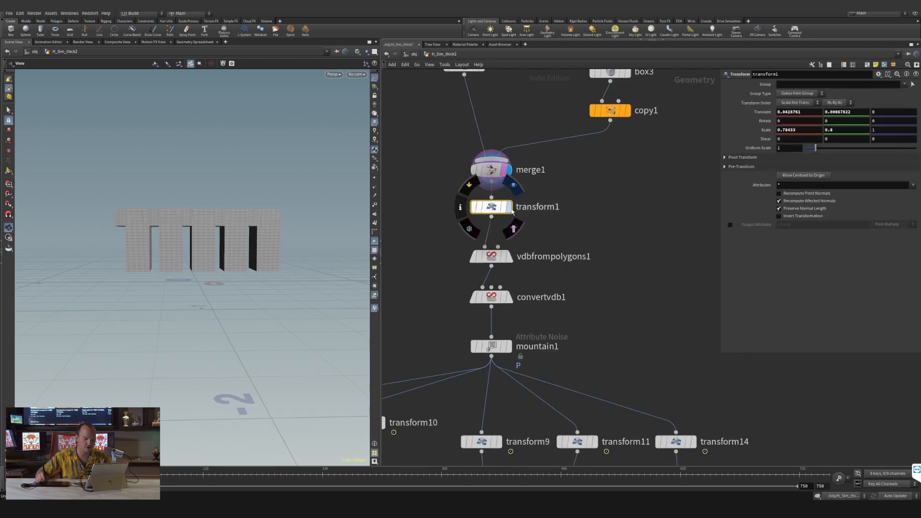
pyautogui.click(507, 207)
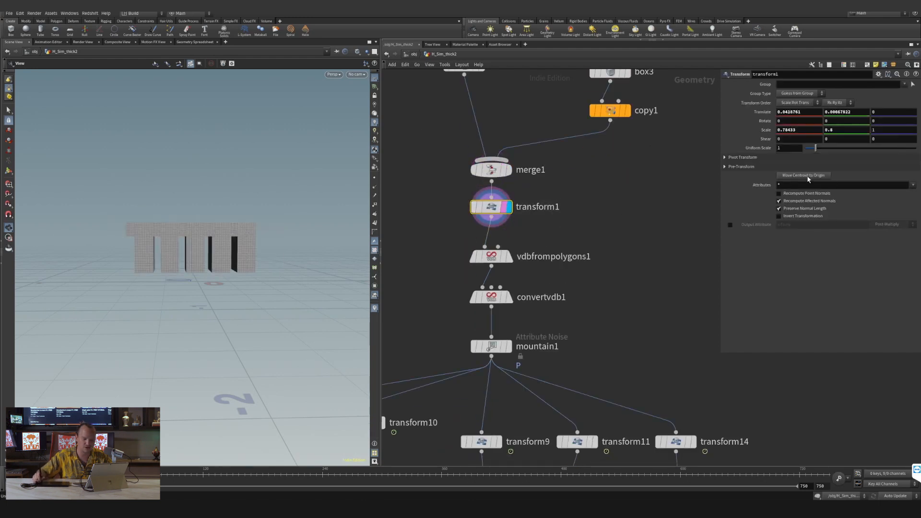
pyautogui.moveTo(607, 249); pyautogui.dragTo(618, 200, button='middle')
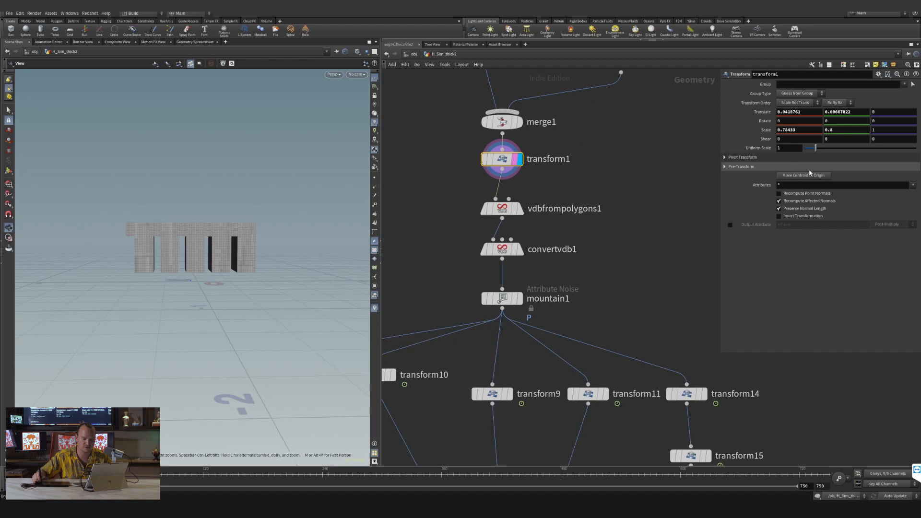
pyautogui.click(519, 209)
pyautogui.click(519, 250)
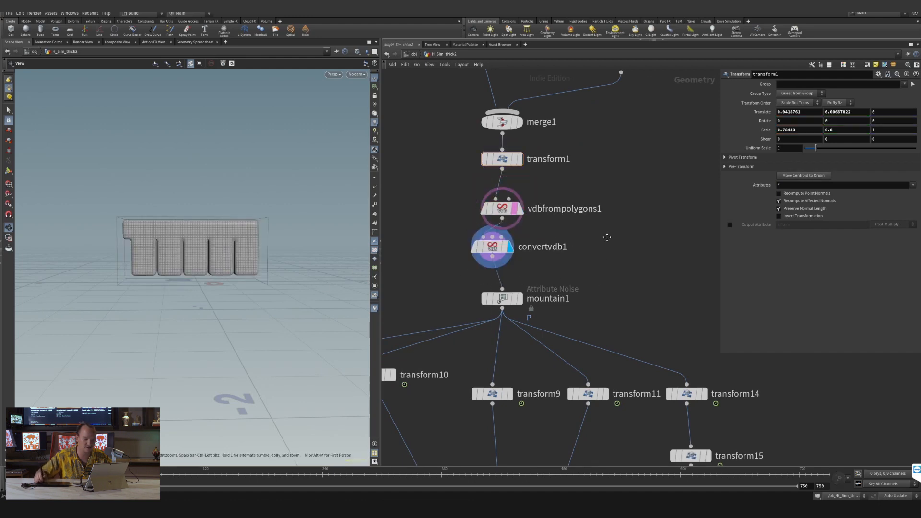
# - Display mountain1 in the collider chain and show the parameters of transform8 below it
pyautogui.moveTo(607, 237); pyautogui.dragTo(647, 134, button='middle')
pyautogui.click(549, 192)
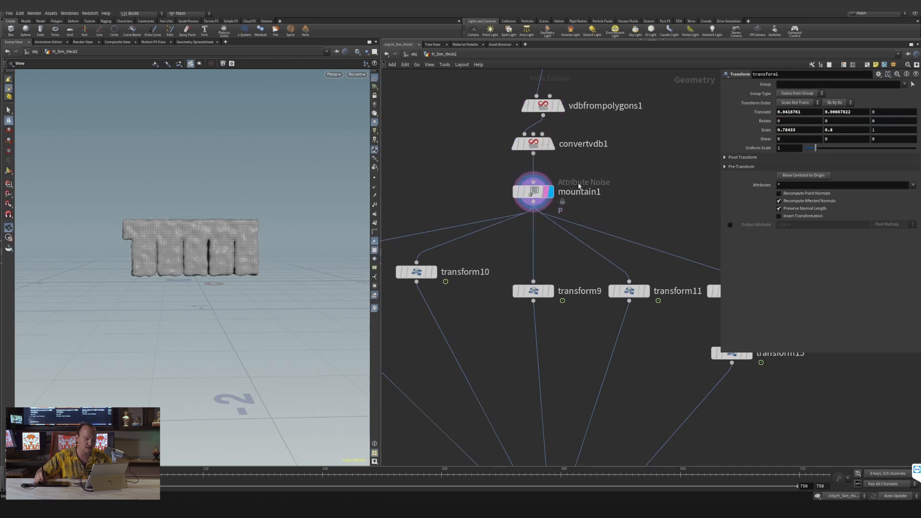
pyautogui.press('h')
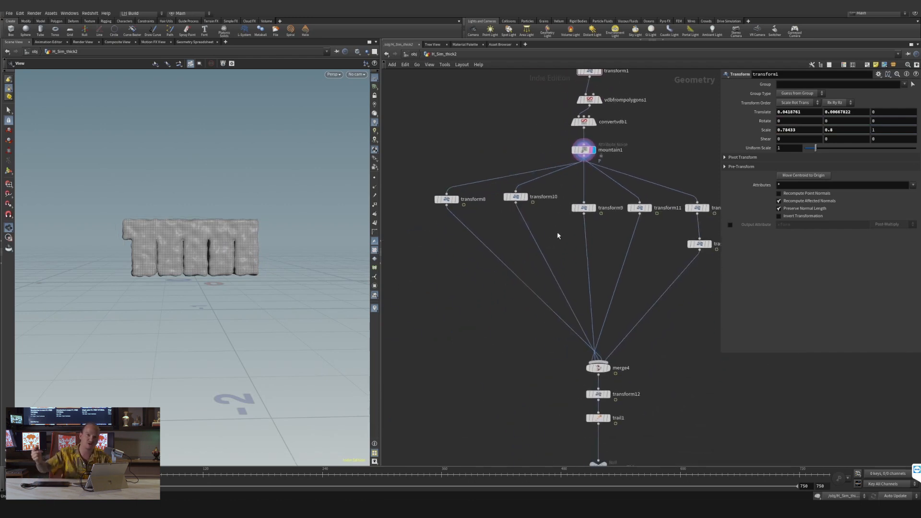
pyautogui.click(446, 199)
pyautogui.moveTo(490, 314); pyautogui.dragTo(446, 253, button='middle')
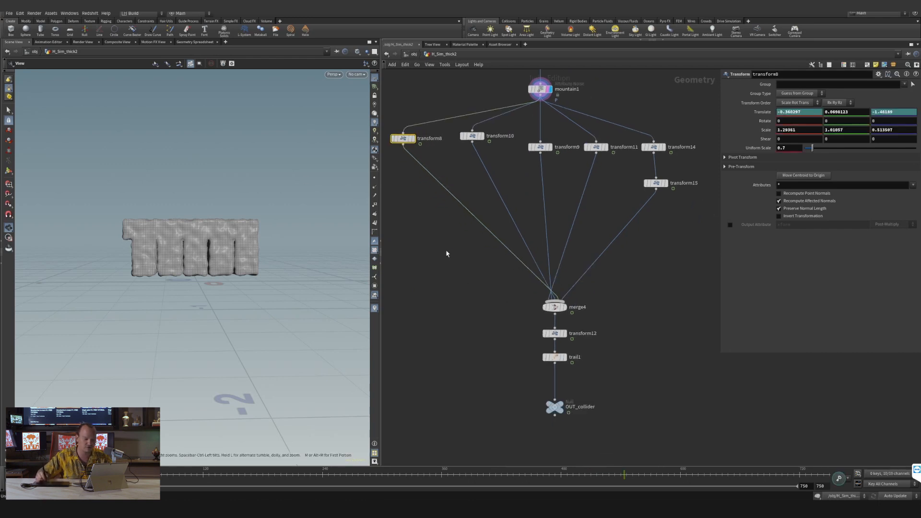
pyautogui.scroll(1, 569, 314)
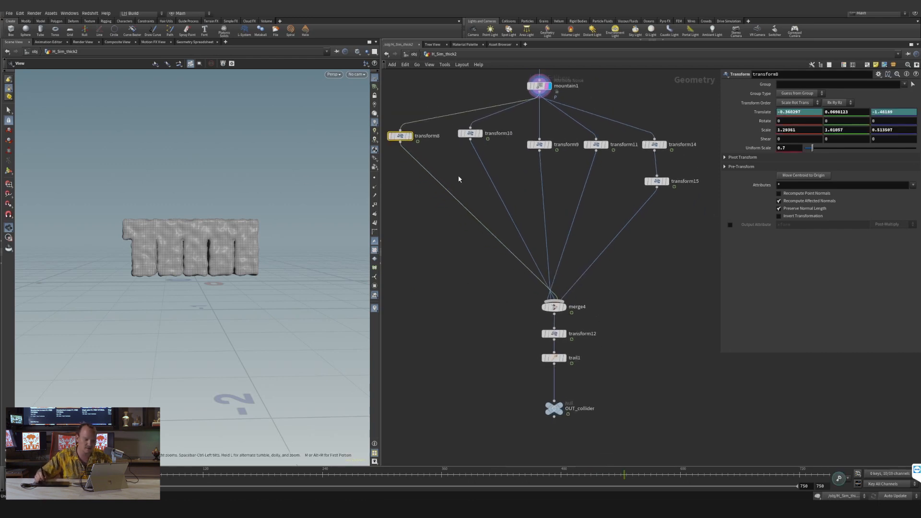
# - Display merge4, view the collider blocks from above, and scrub the timeline to about frame 605
pyautogui.click(564, 307)
pyautogui.click(562, 308)
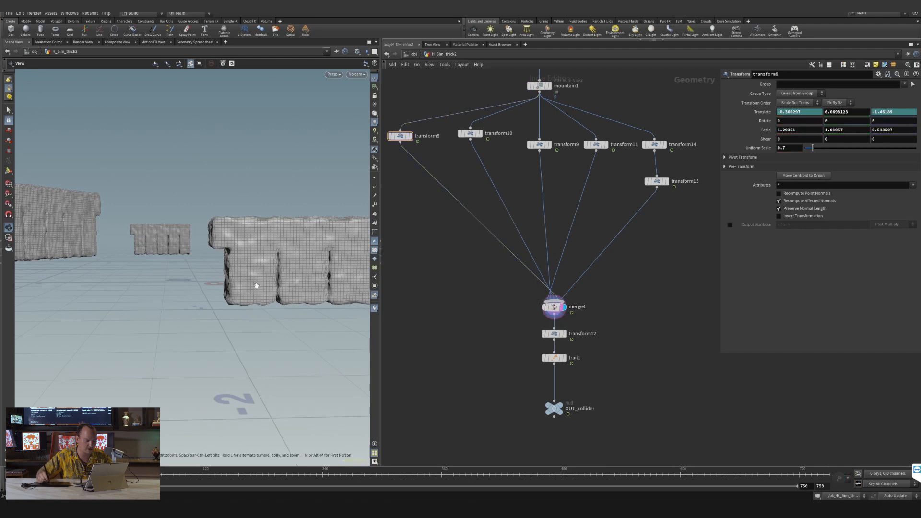
pyautogui.moveTo(258, 284); pyautogui.dragTo(235, 248, button='right')
pyautogui.moveTo(235, 248); pyautogui.dragTo(262, 265)
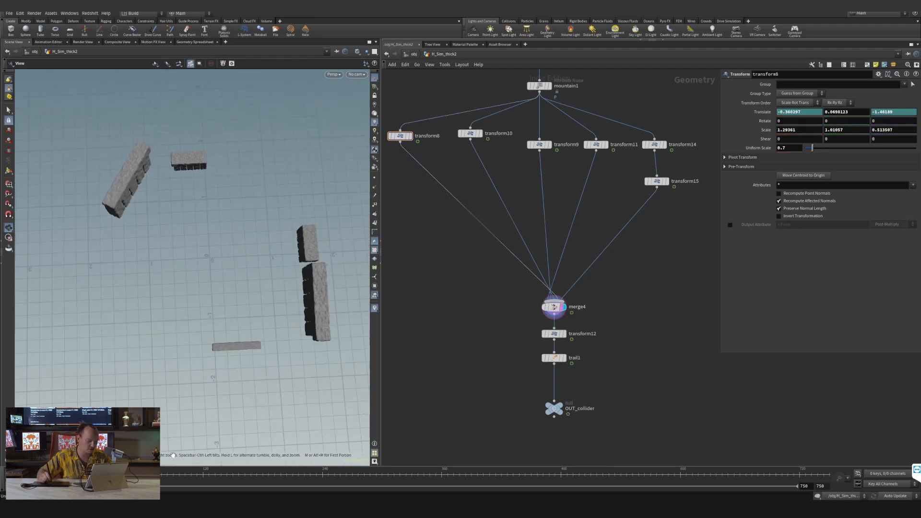
pyautogui.moveTo(93, 473); pyautogui.dragTo(688, 437)
pyautogui.moveTo(622, 330); pyautogui.dragTo(616, 301, button='middle')
pyautogui.scroll(2, 615, 301)
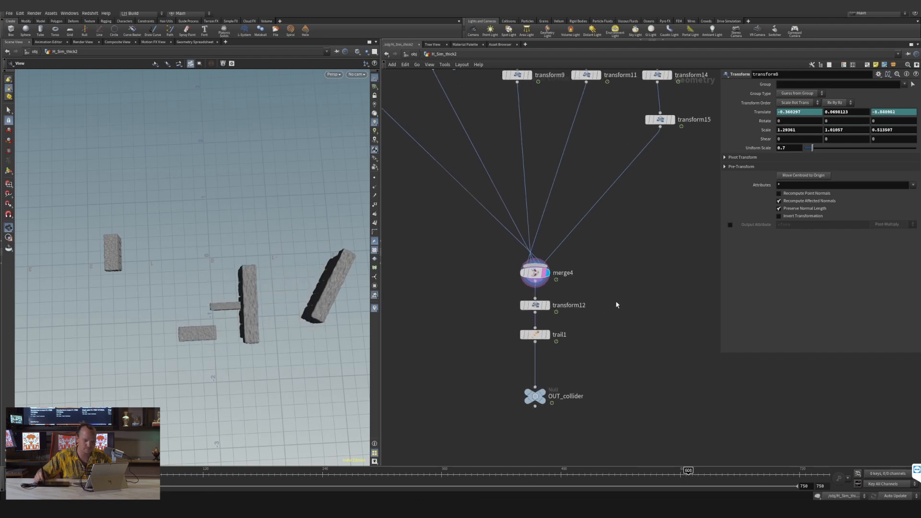
# - Display transform12 below merge4 and show the trail1 parameters
pyautogui.click(530, 307)
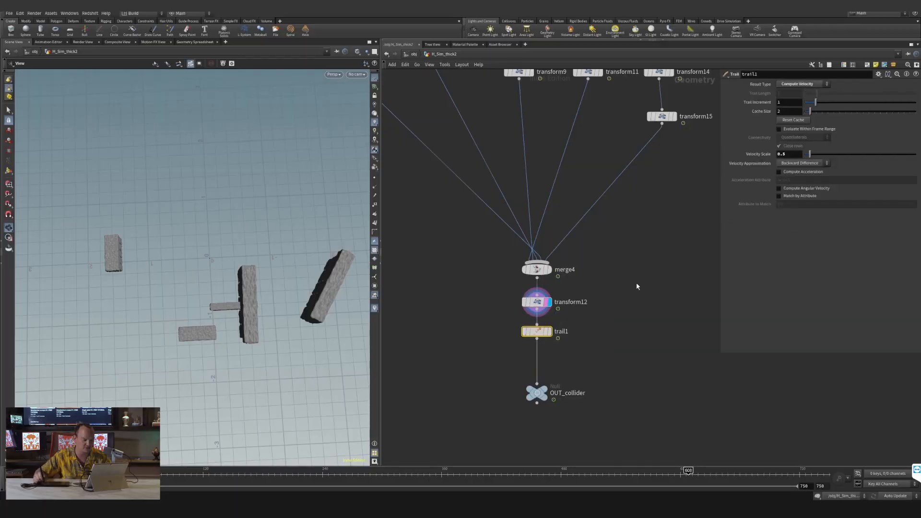
pyautogui.scroll(-8, 637, 317)
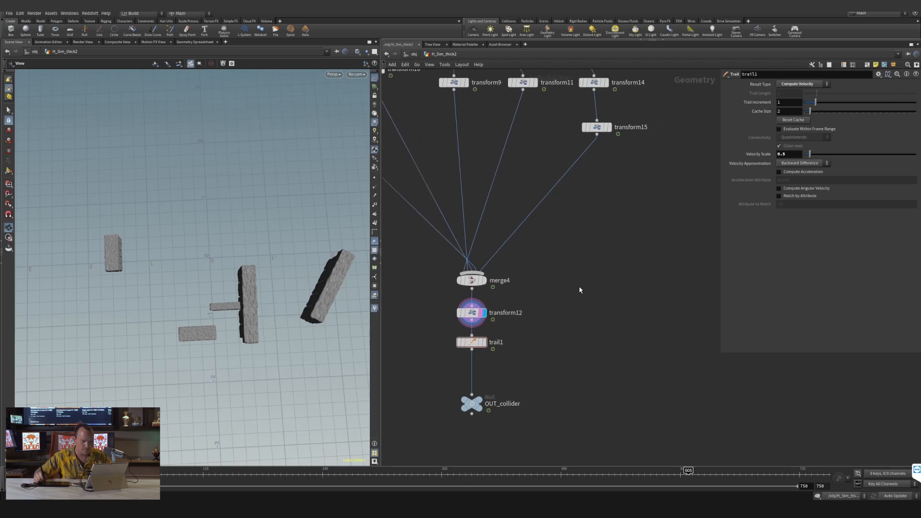
pyautogui.scroll(5, 602, 293)
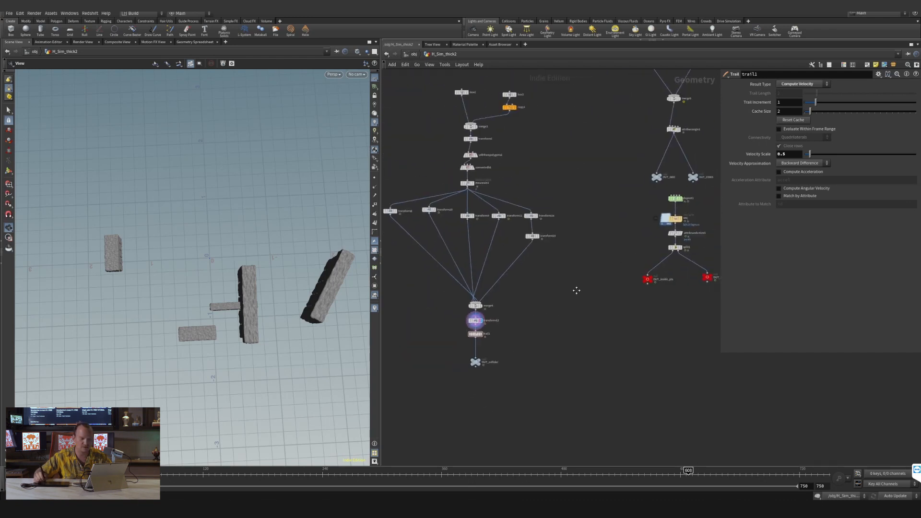
# - Display the TOP null and add an Object Merge beside it that references ../merge3
pyautogui.moveTo(578, 288); pyautogui.dragTo(579, 318, button='middle')
pyautogui.scroll(8, 608, 160)
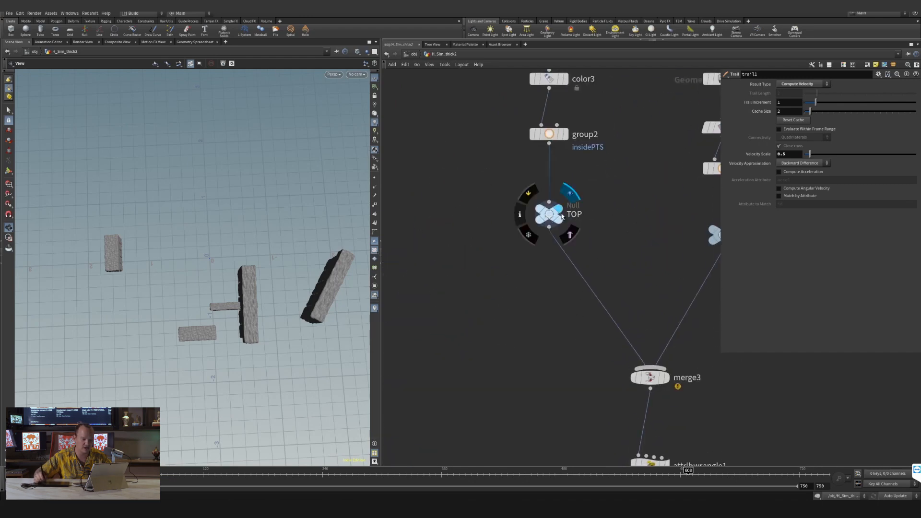
pyautogui.click(571, 199)
pyautogui.press('Tab')
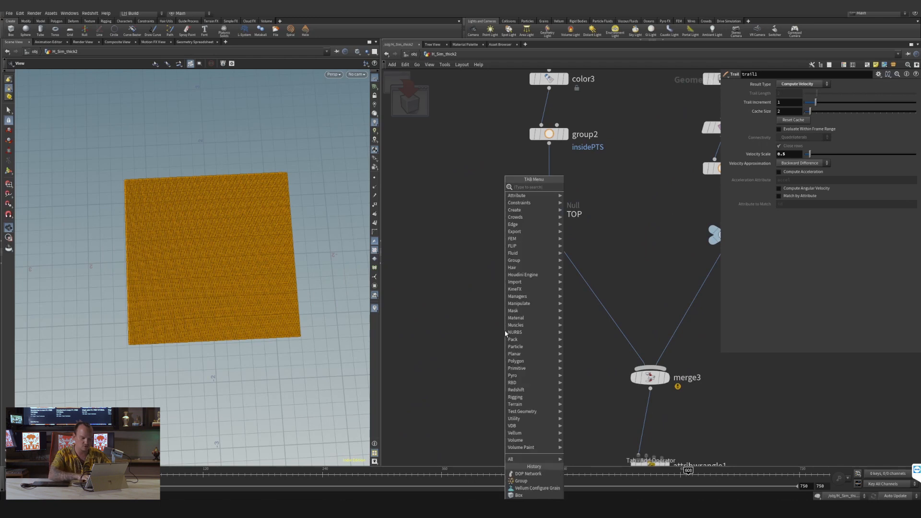
pyautogui.write('obj')
pyautogui.press('Return')
pyautogui.click(505, 331)
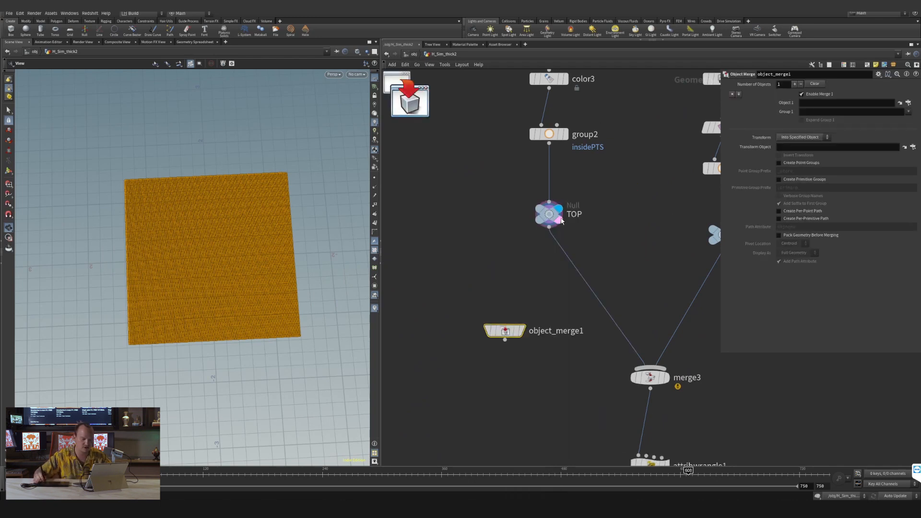
pyautogui.moveTo(550, 215); pyautogui.dragTo(806, 101)
# - Place object_merge1 in the free space beside the end of the collider chain and display it
pyautogui.scroll(-5, 553, 259)
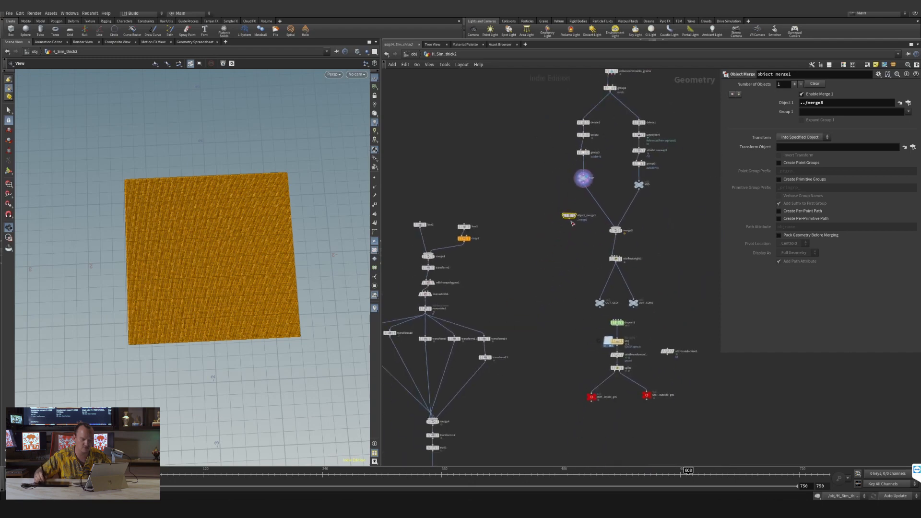
pyautogui.moveTo(494, 403); pyautogui.dragTo(523, 285, button='middle')
pyautogui.scroll(5, 523, 285)
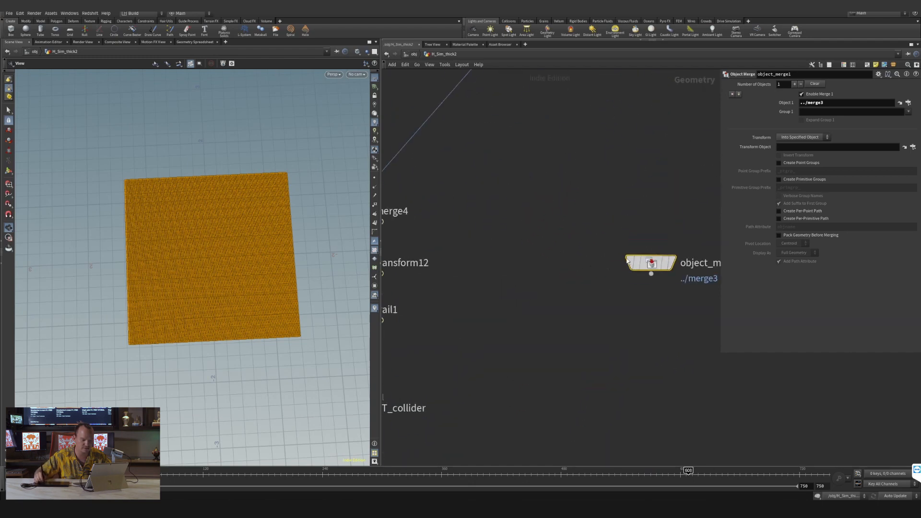
pyautogui.click(665, 266)
pyautogui.moveTo(648, 266); pyautogui.dragTo(614, 269)
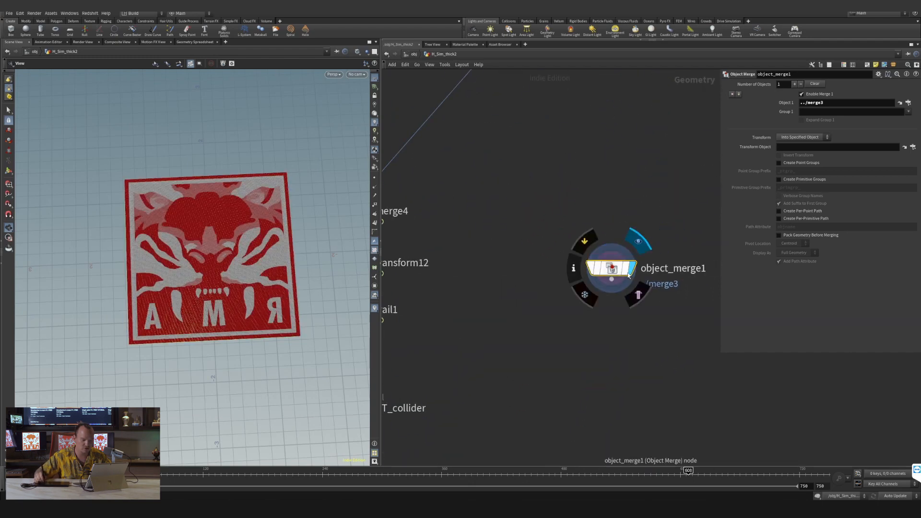
# - Add an Attribute Delete below object_merge1, display it, and remove the point attribute Cd
pyautogui.press('Tab')
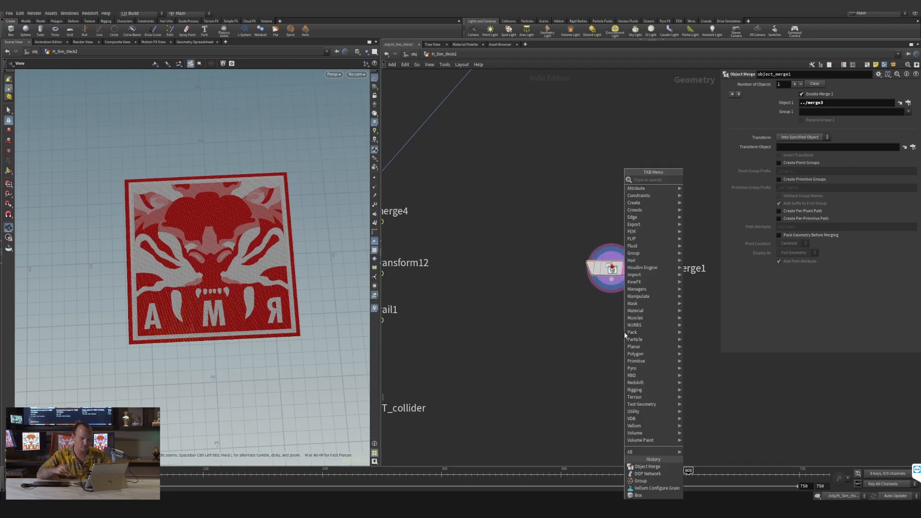
pyautogui.write('add')
pyautogui.press('Return')
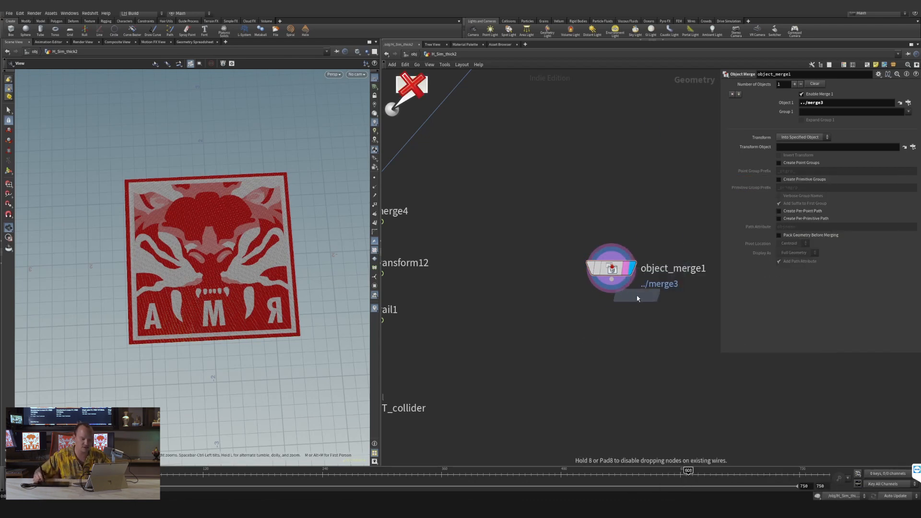
pyautogui.click(614, 311)
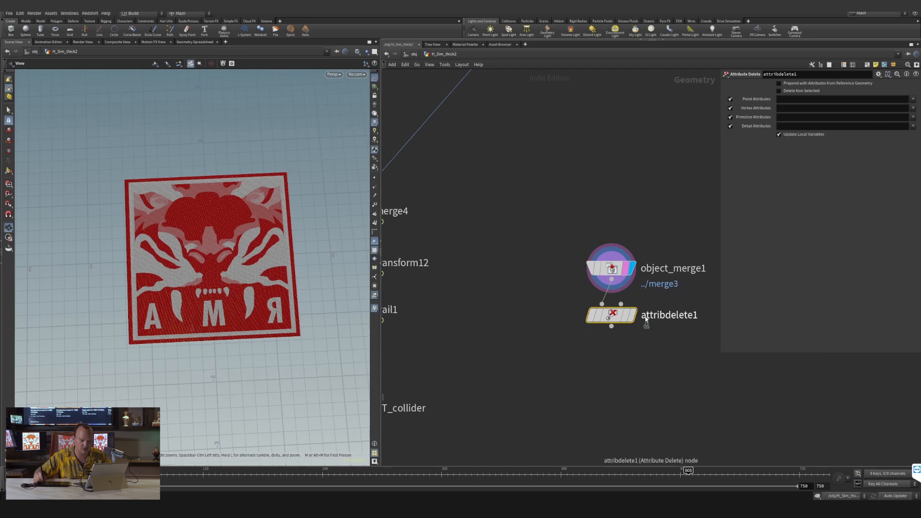
pyautogui.click(631, 315)
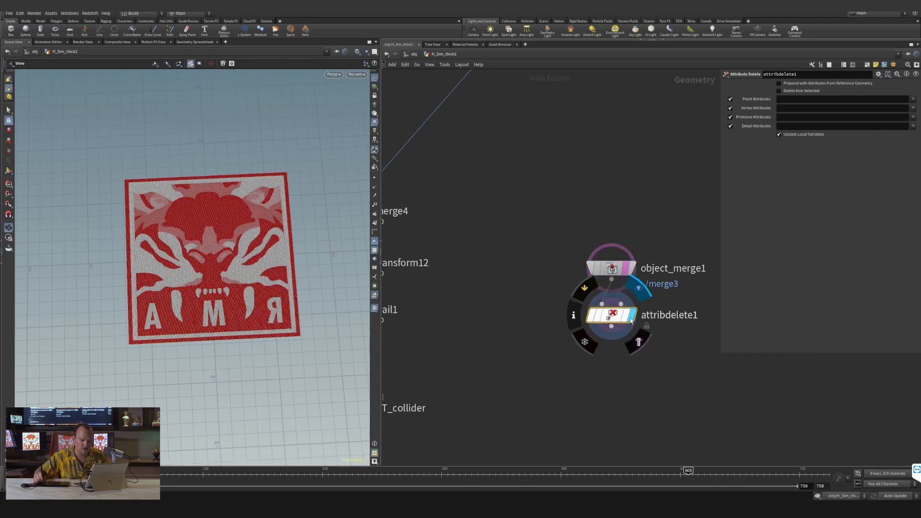
pyautogui.click(913, 99)
pyautogui.click(907, 108)
# - Add a Color node branching off trail1 and set its color to red (1, 0, 0)
pyautogui.moveTo(481, 382); pyautogui.dragTo(519, 344, button='middle')
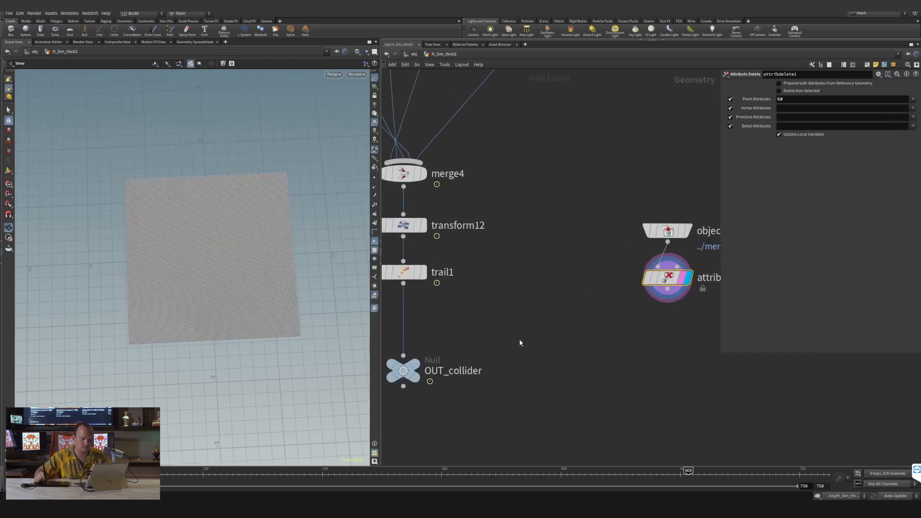
pyautogui.press('Tab')
pyautogui.write('co')
pyautogui.press('Return')
pyautogui.click(518, 330)
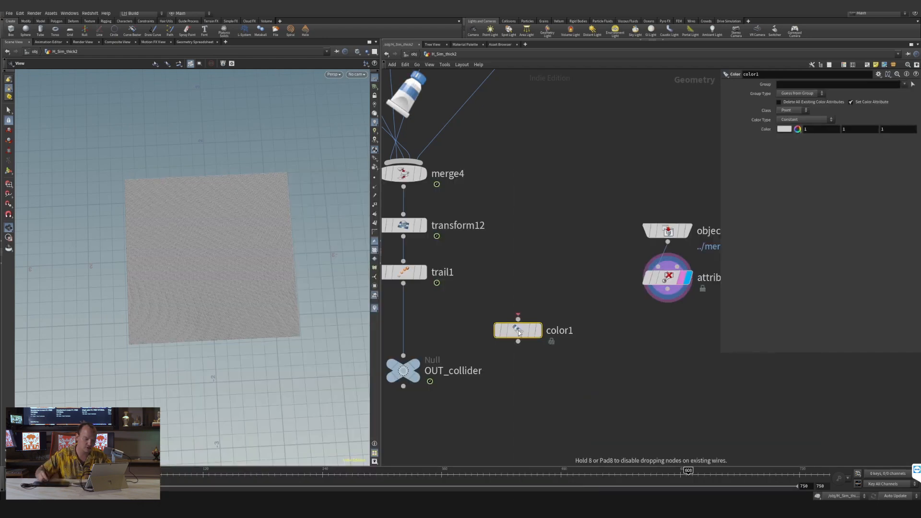
pyautogui.moveTo(436, 298); pyautogui.dragTo(518, 336)
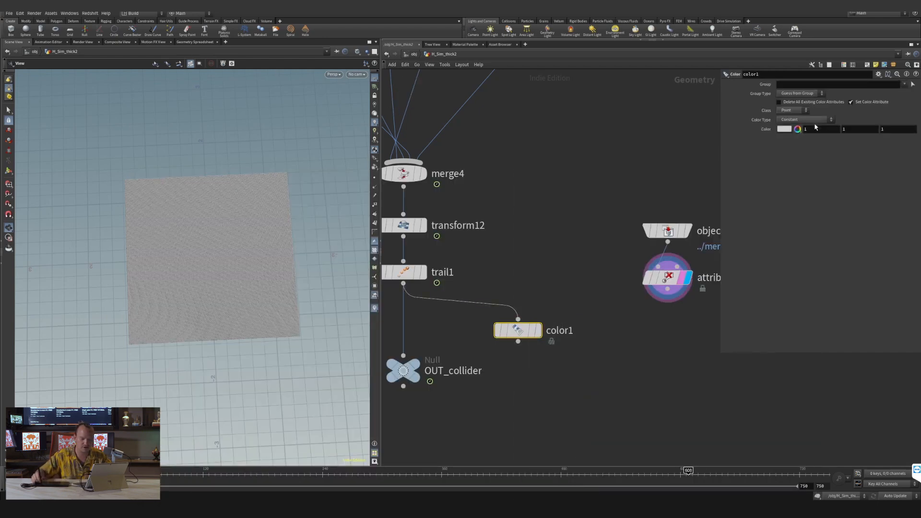
pyautogui.write('0')
pyautogui.press('Tab')
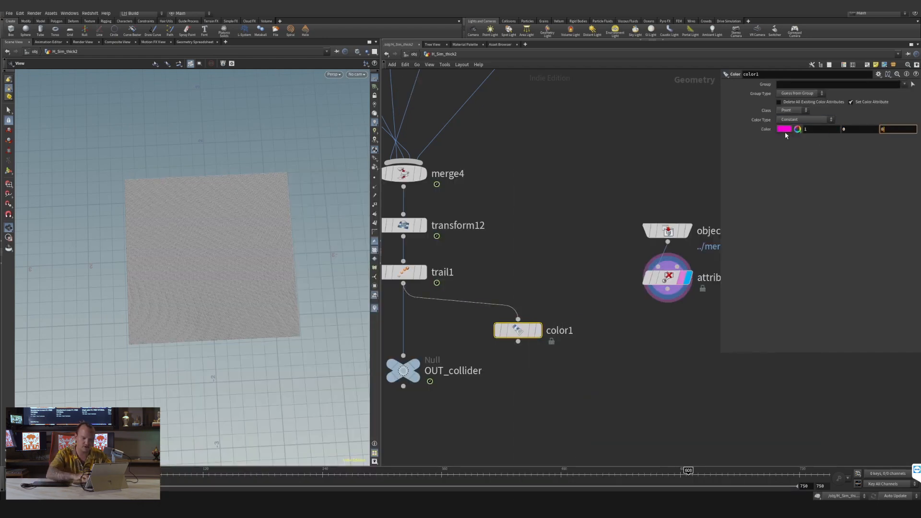
pyautogui.write('0')
pyautogui.press('Return')
# - Duplicate the red Color node, wire the copy below attribdelete1, and set its color to black (0, 0, 0)
pyautogui.keyDown('alt'); pyautogui.moveTo(523, 335); pyautogui.dragTo(646, 342); pyautogui.keyUp('alt')
pyautogui.moveTo(667, 289); pyautogui.dragTo(642, 327)
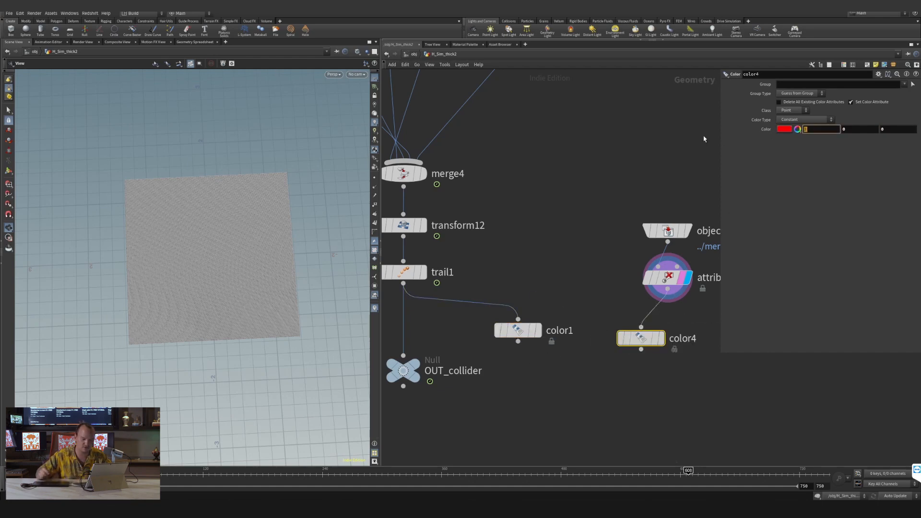
pyautogui.write('0')
pyautogui.press('Return')
# - Add an Attribute Transfer with color4 as its first input and color1 as its second
pyautogui.moveTo(618, 415); pyautogui.dragTo(594, 360, button='middle')
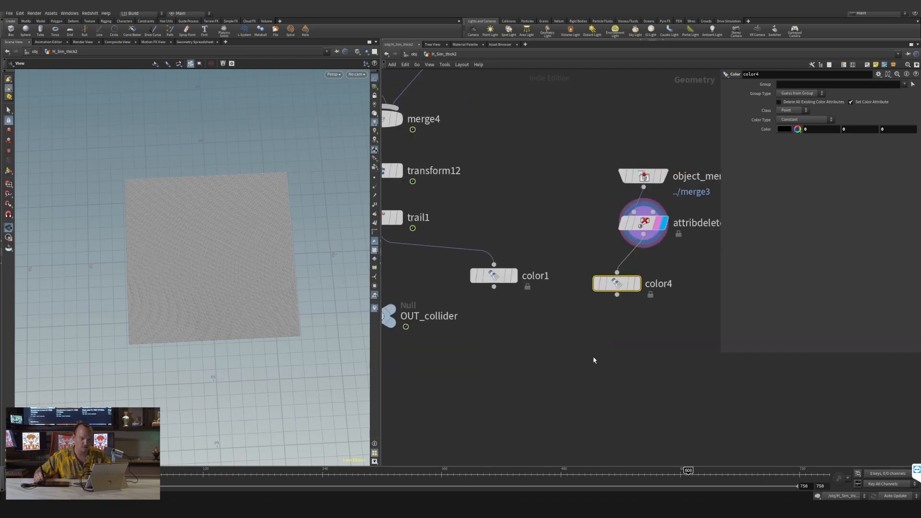
pyautogui.press('Tab')
pyautogui.press('Escape')
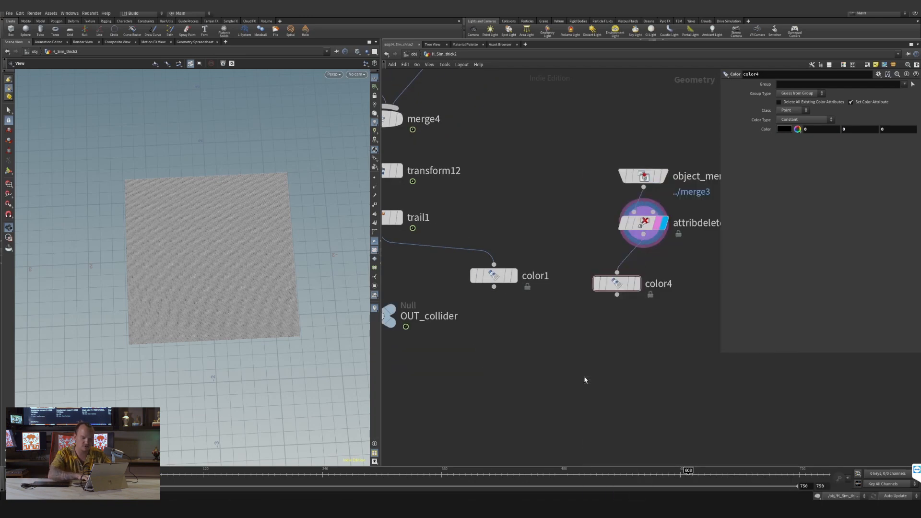
pyautogui.press('Tab')
pyautogui.write('attra')
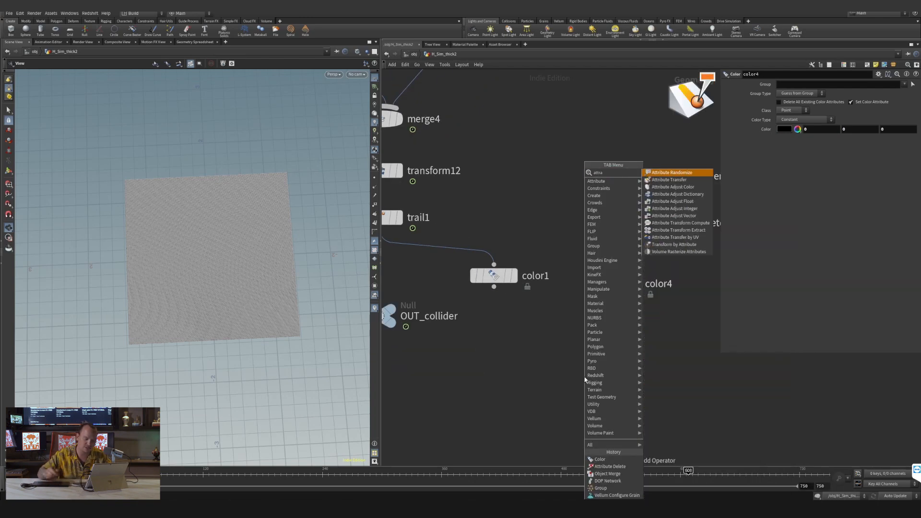
pyautogui.press('Down')
pyautogui.press('Return')
pyautogui.click(550, 357)
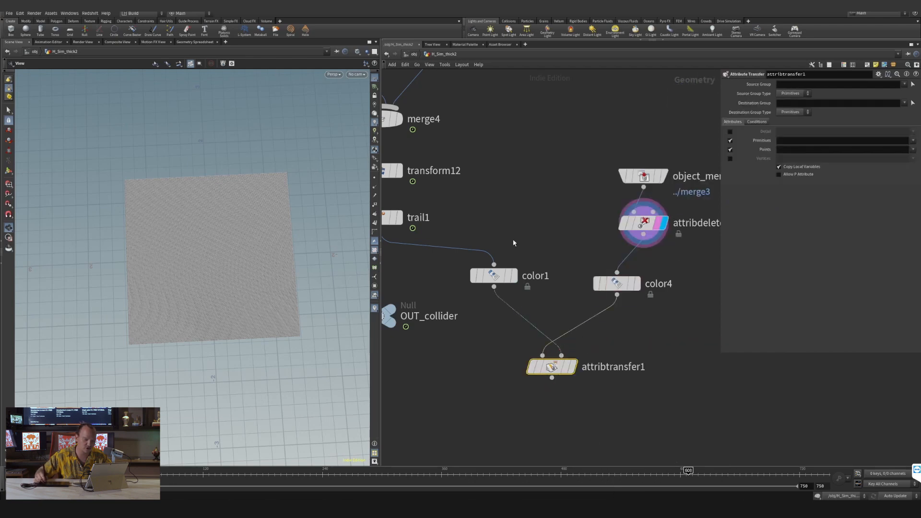
# - Display attribtransfer1, turn off primitive attributes, and restrict the point transfer to Cd
pyautogui.click(494, 276)
pyautogui.click(571, 367)
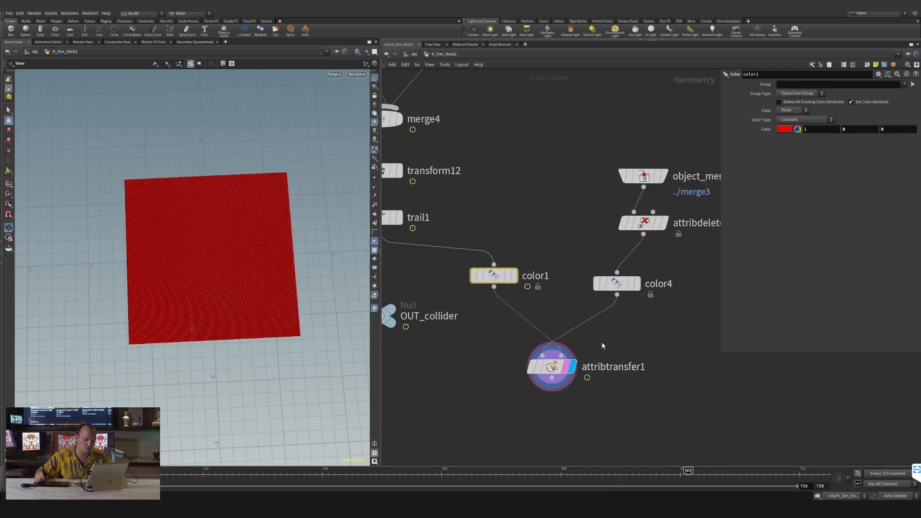
pyautogui.click(569, 367)
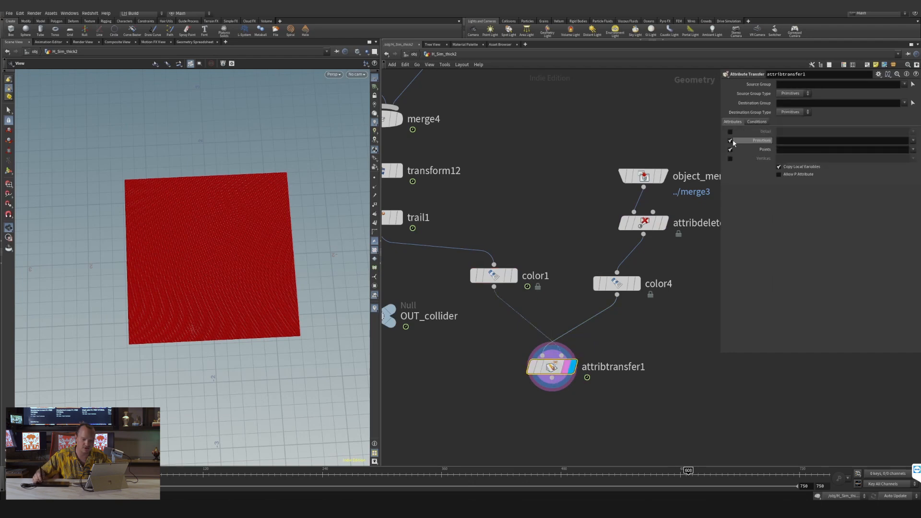
pyautogui.click(912, 149)
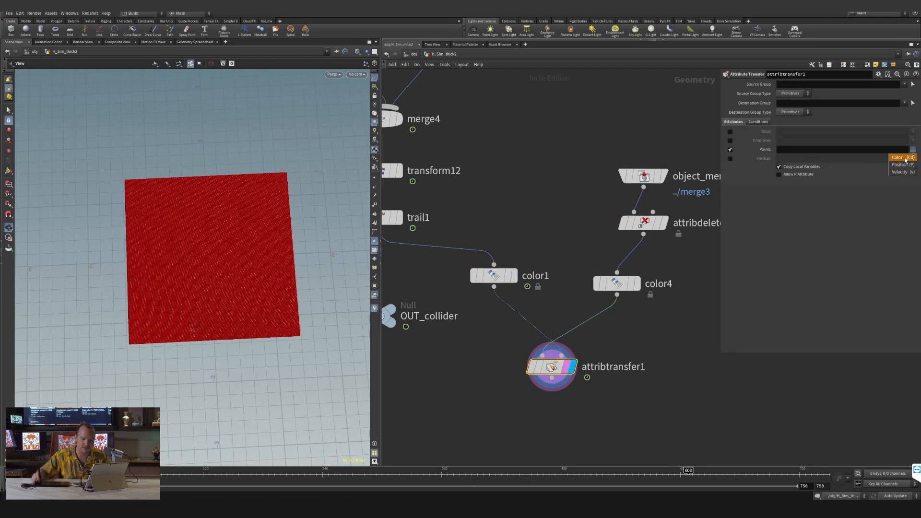
pyautogui.click(905, 159)
# - Set the transfer's distance threshold to 0 and blend width to 0.23, and check the moving color at about frame 305
pyautogui.click(759, 122)
pyautogui.moveTo(815, 160)
pyautogui.mouseDown()
pyautogui.moveTo(804, 158)
pyautogui.moveTo(807, 169)
pyautogui.mouseUp()
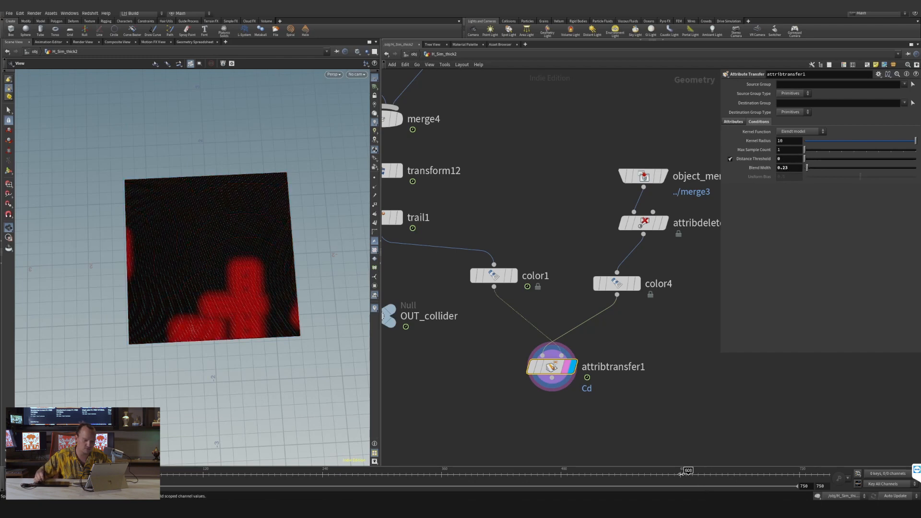
pyautogui.moveTo(672, 473); pyautogui.dragTo(391, 473)
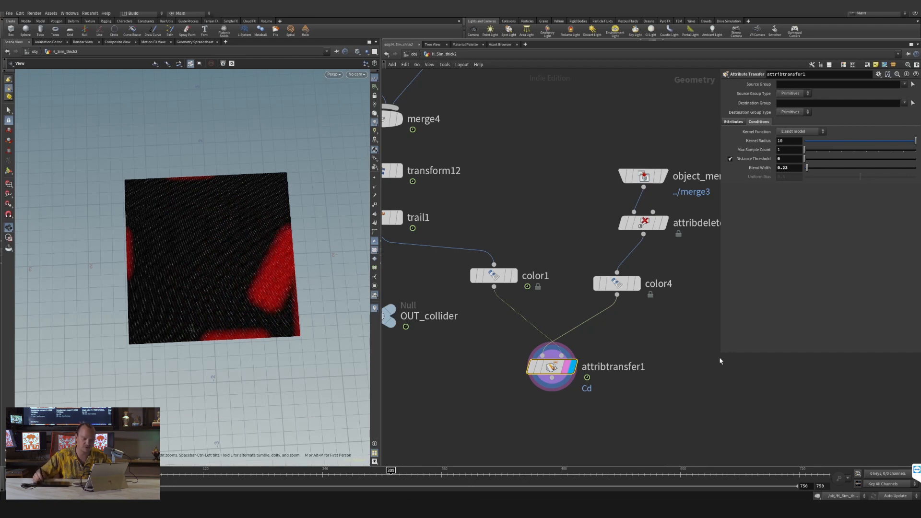
pyautogui.click(733, 121)
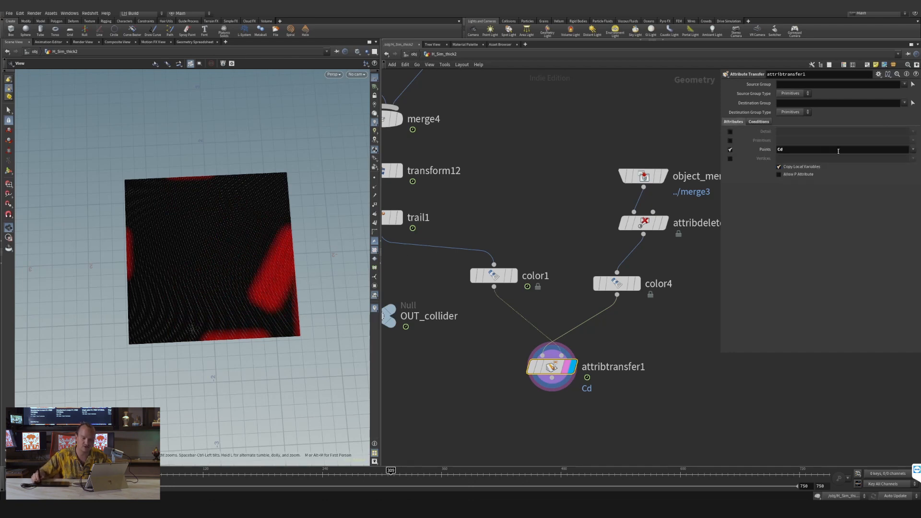
# - Delete the demonstration nodes: the object merge of merge3, attribdelete1, color1, color4, and attribtransfer1
pyautogui.click(912, 149)
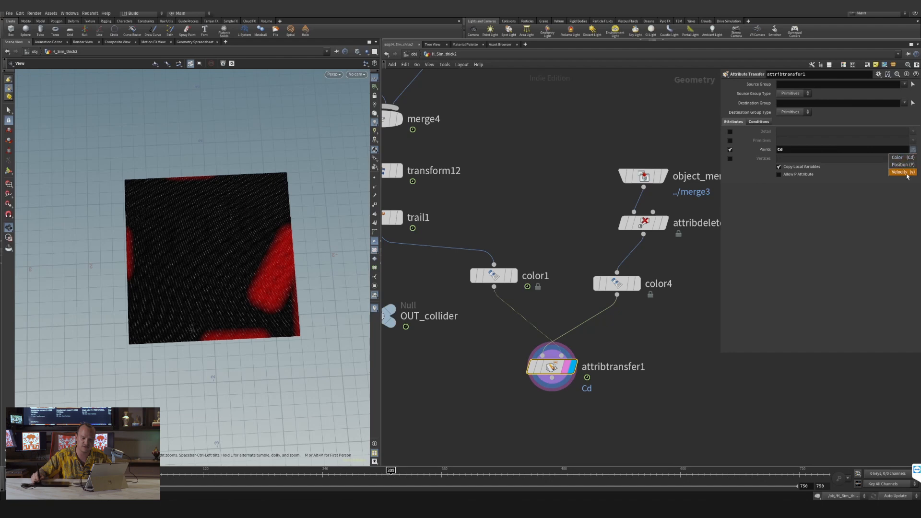
pyautogui.click(704, 323)
pyautogui.moveTo(483, 115); pyautogui.dragTo(638, 414)
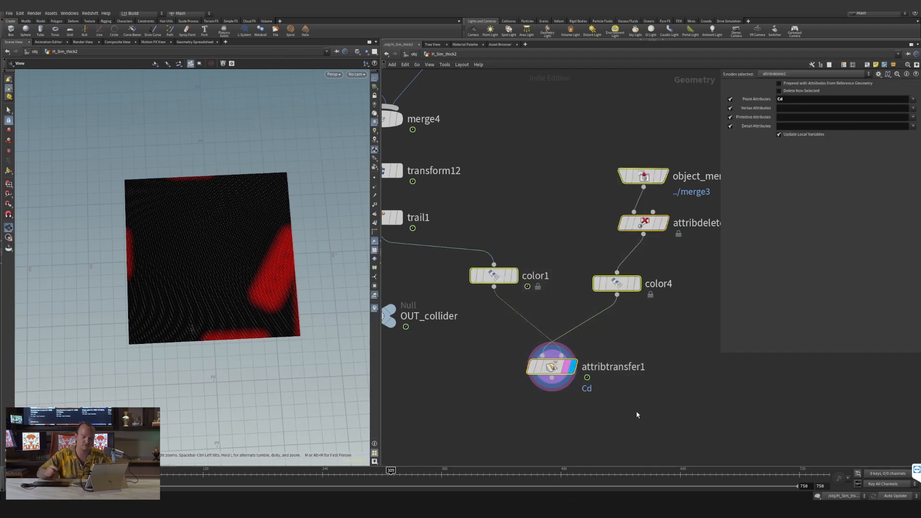
pyautogui.press('Delete')
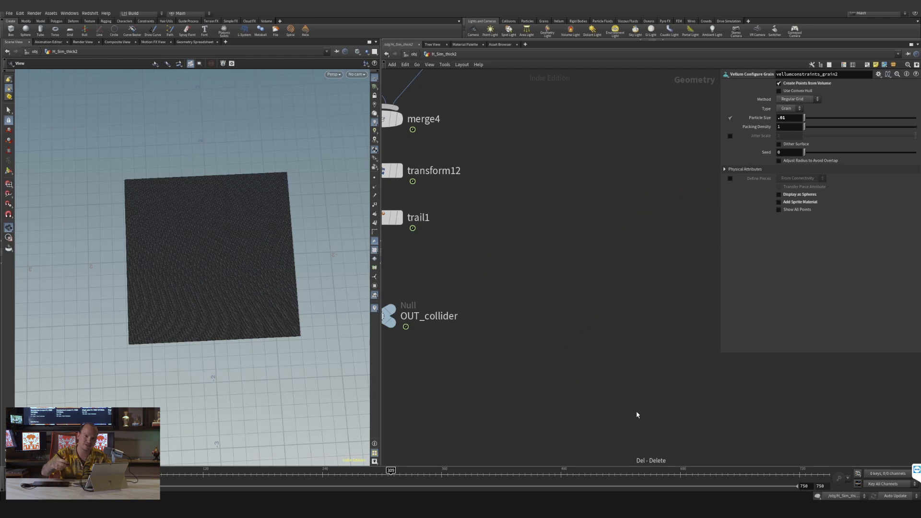
# - Open sopsolver1 inside dopnet1 and review the conditions of its attribtransfer1 node
pyautogui.press('h')
pyautogui.scroll(8, 584, 230)
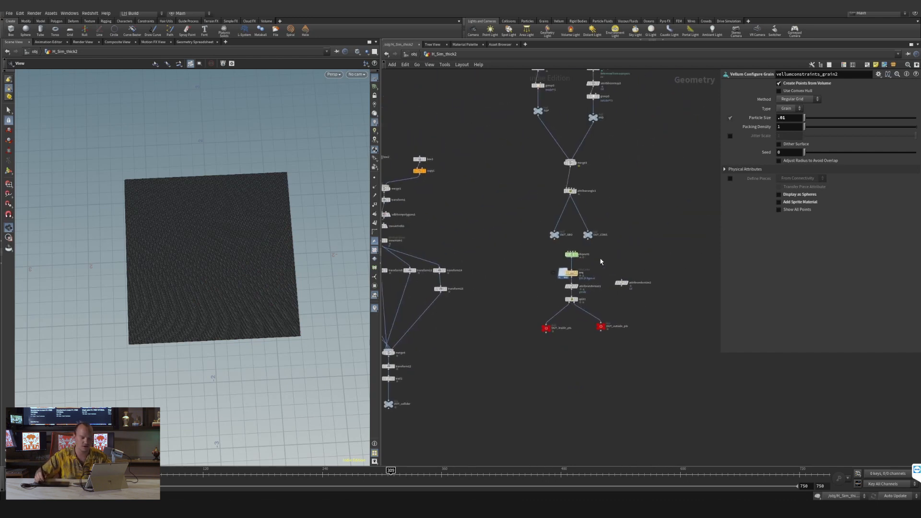
pyautogui.doubleClick(507, 240)
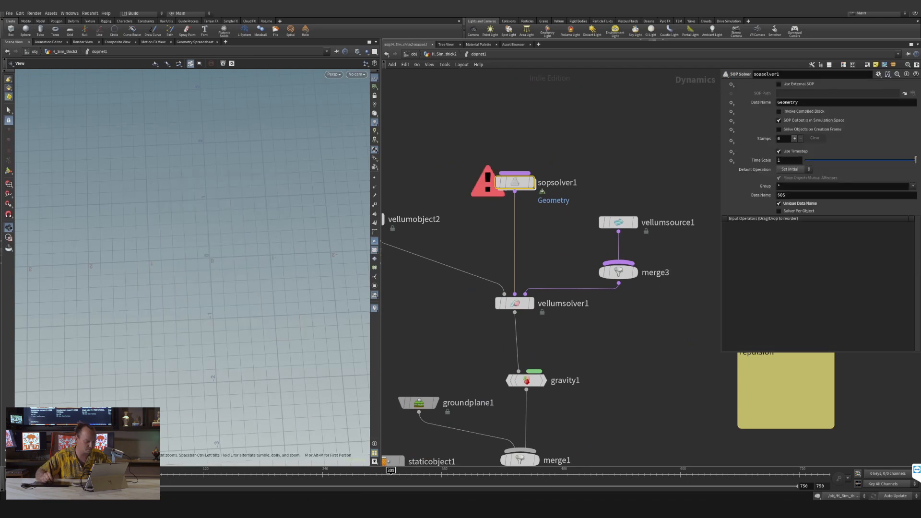
pyautogui.doubleClick(515, 182)
pyautogui.moveTo(496, 300); pyautogui.dragTo(504, 249, button='middle')
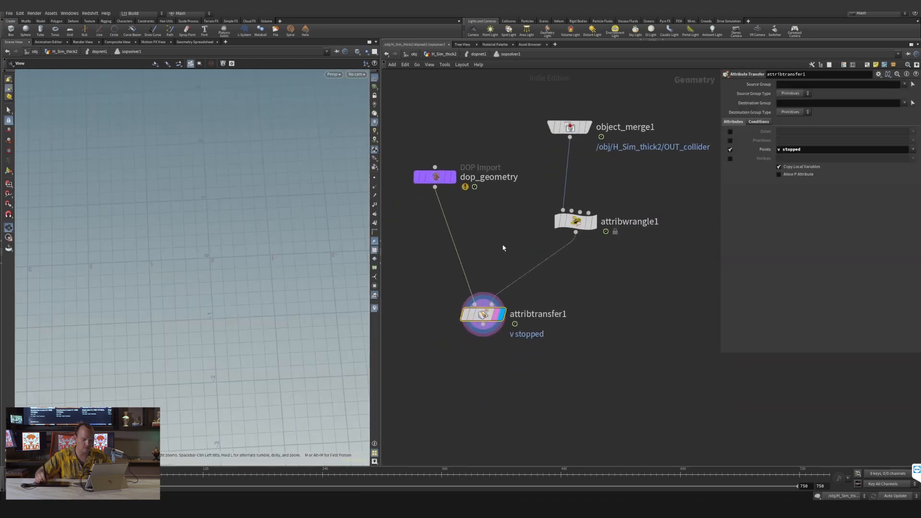
pyautogui.click(758, 122)
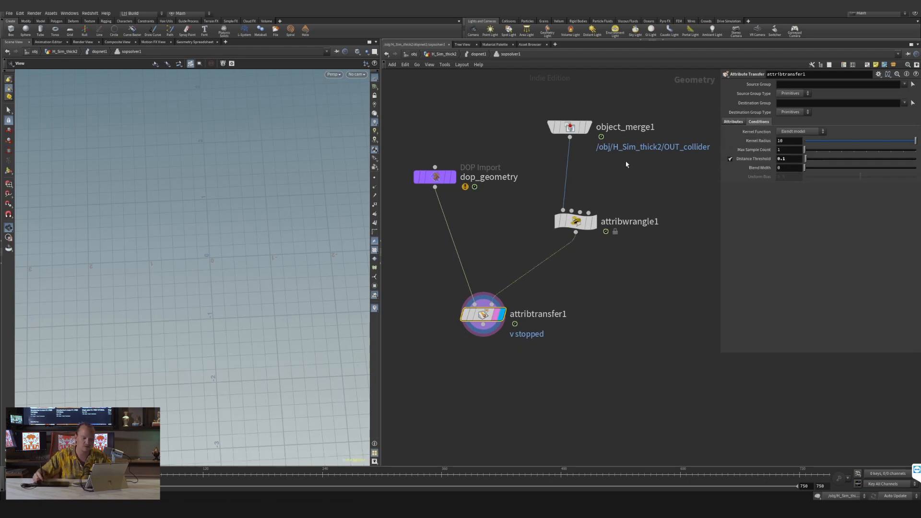
# - Inspect vellumsource1 in dopnet1 and trace its SOP path and constraint SOP path to OUT_GEO and OUT_CONS
pyautogui.click(479, 55)
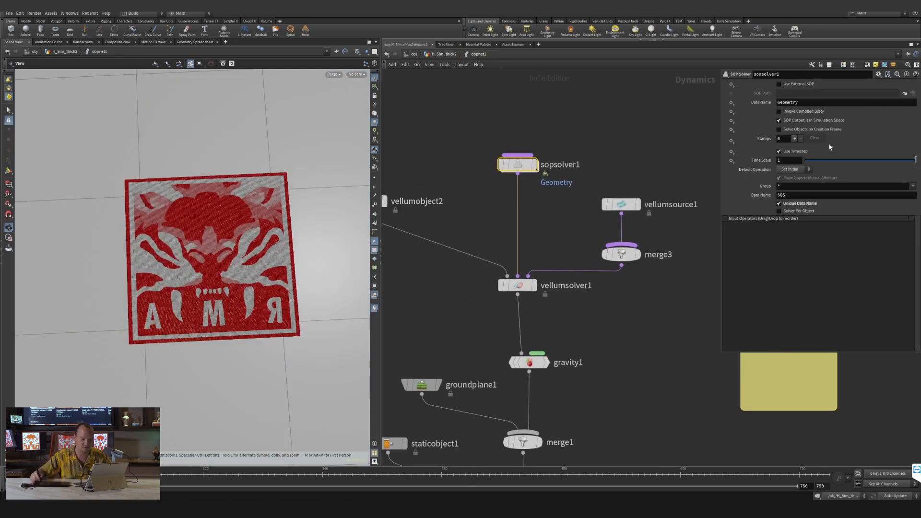
pyautogui.click(634, 204)
pyautogui.moveTo(676, 163); pyautogui.dragTo(618, 171, button='middle')
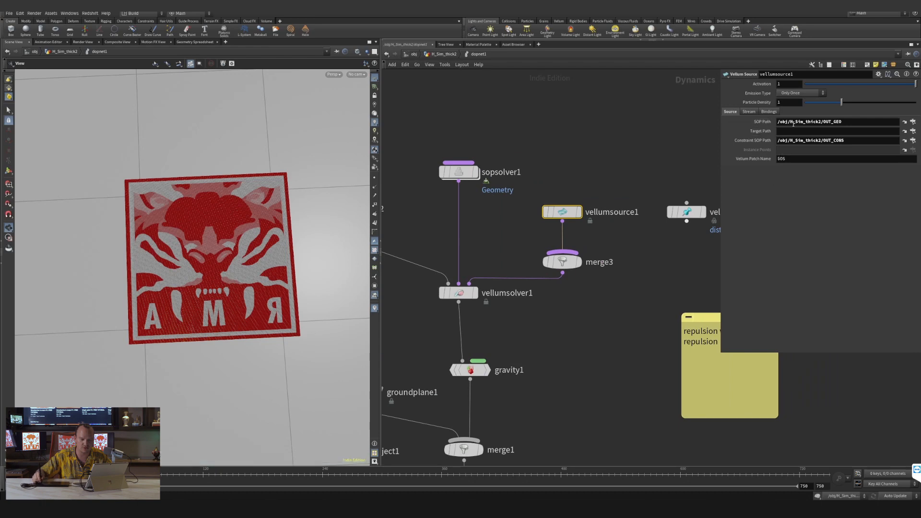
pyautogui.click(905, 122)
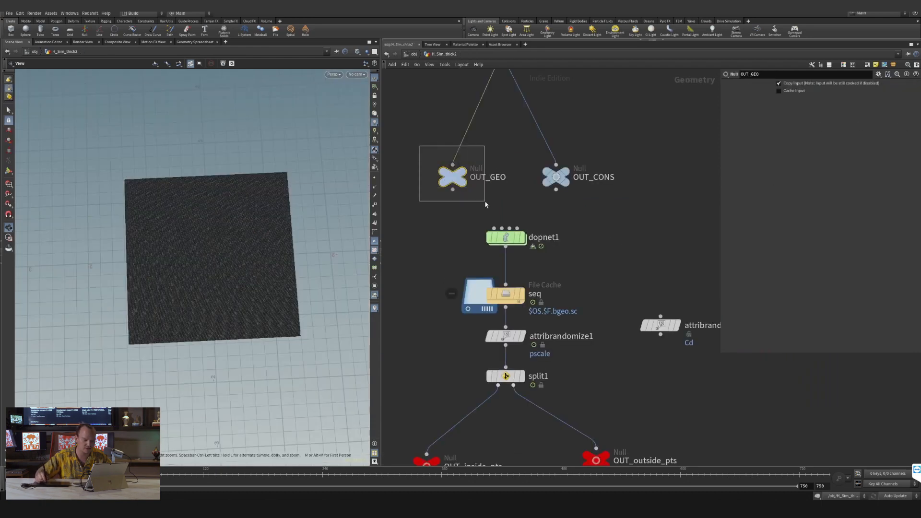
pyautogui.click(510, 240)
pyautogui.doubleClick(510, 240)
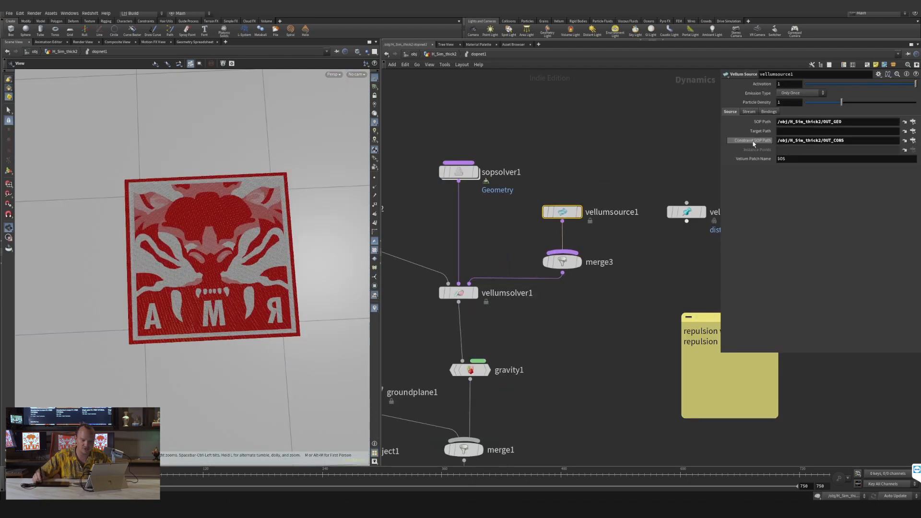
pyautogui.click(905, 141)
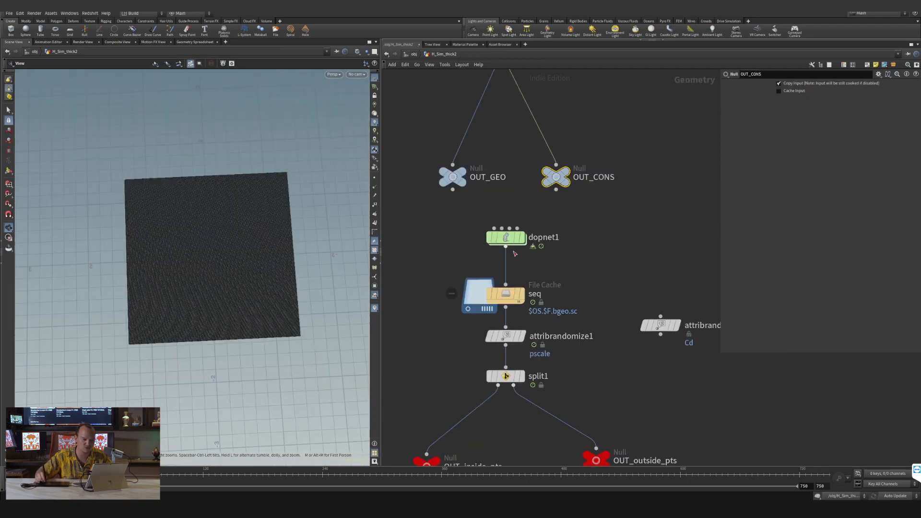
# - Delete the unconnected vellumconstraints1 node in dopnet1 and move the repulsion sticky note up beside vellumsource1
pyautogui.doubleClick(506, 238)
pyautogui.click(644, 214)
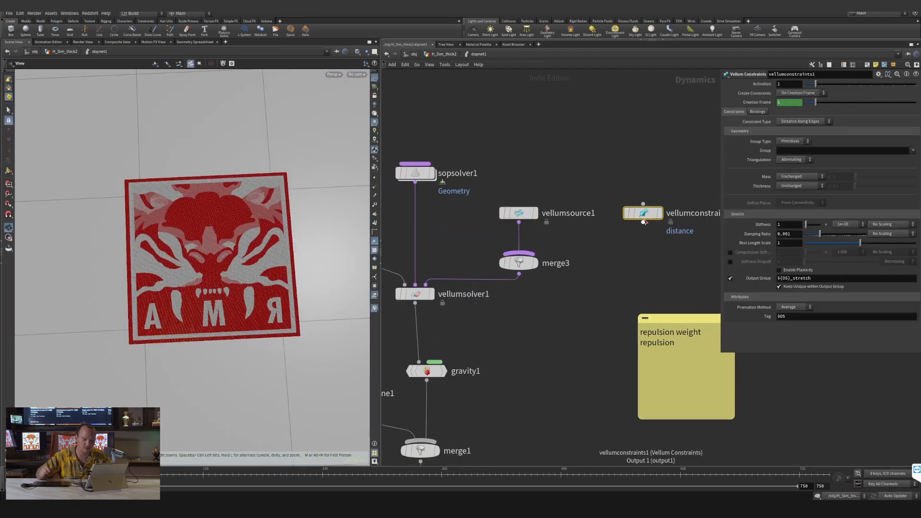
pyautogui.press('Delete')
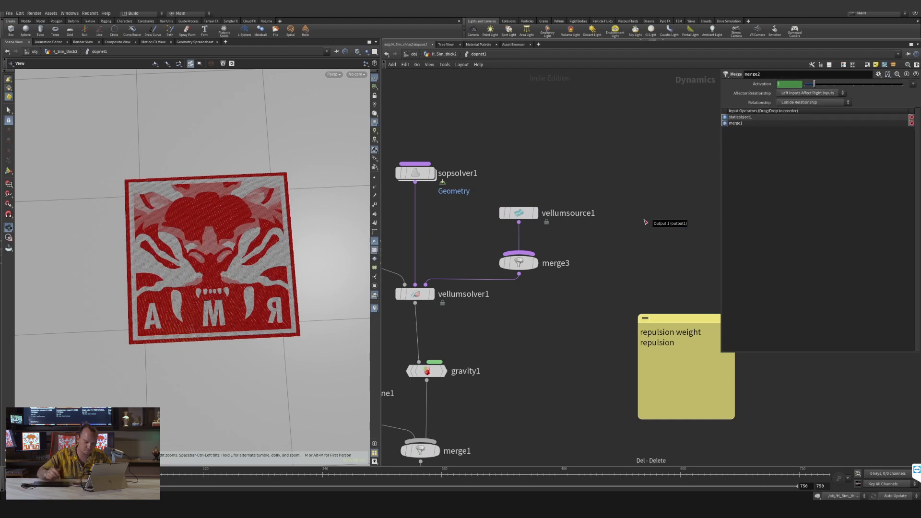
pyautogui.moveTo(686, 317); pyautogui.dragTo(651, 189)
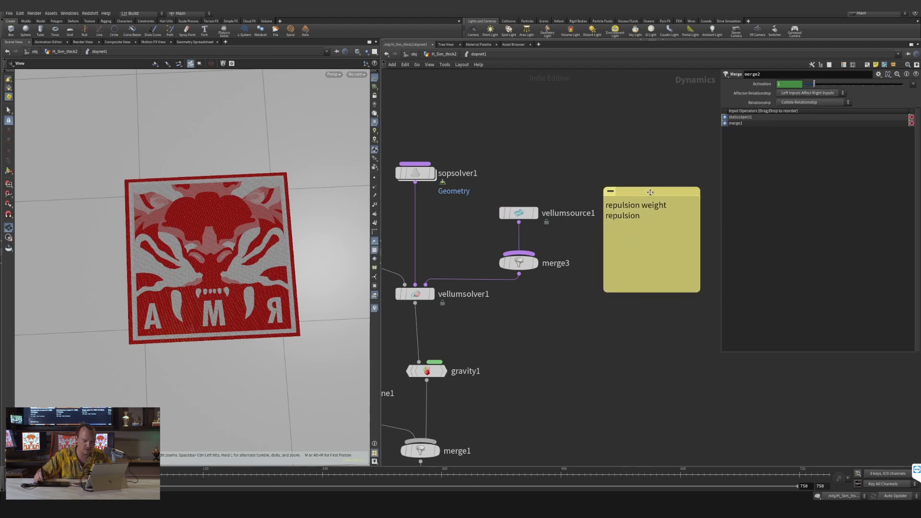
pyautogui.moveTo(548, 176); pyautogui.dragTo(559, 174, button='middle')
pyautogui.click(658, 218)
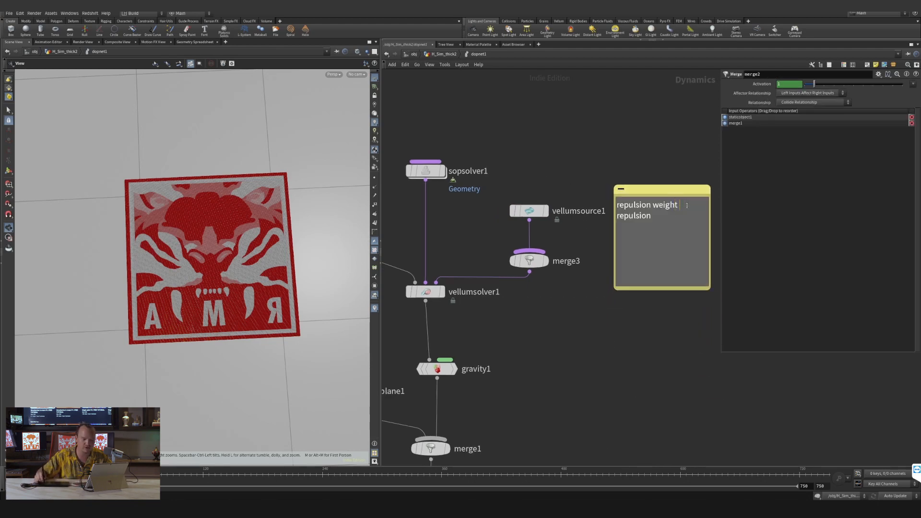
pyautogui.click(552, 183)
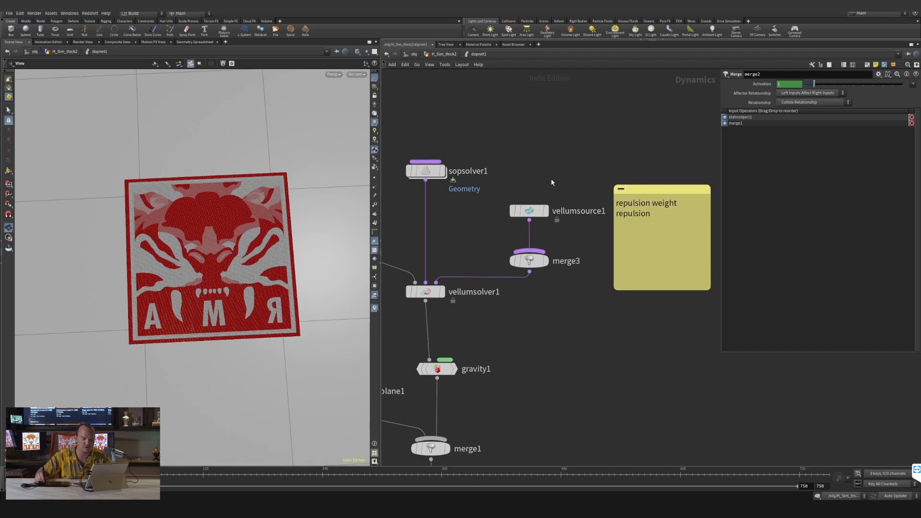
# - Review the stream, bindings, and source settings of vellumsource1
pyautogui.click(534, 211)
pyautogui.click(749, 112)
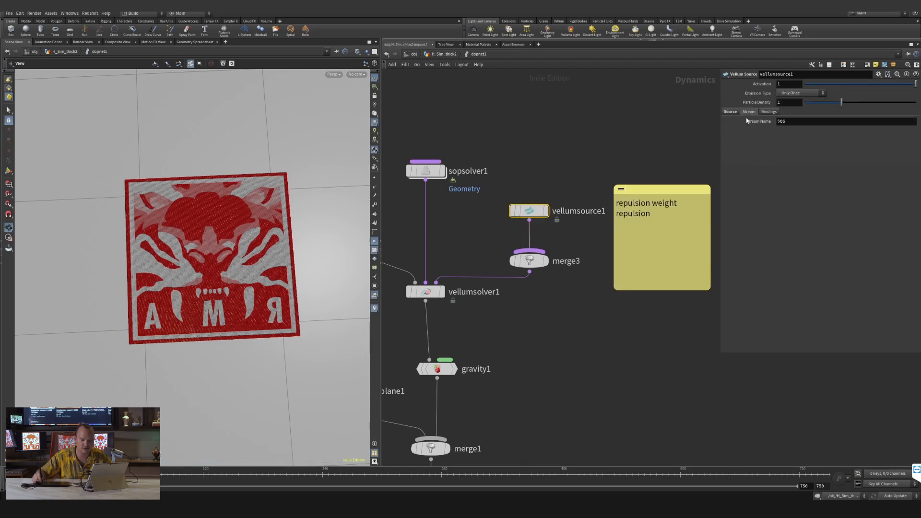
pyautogui.click(732, 112)
pyautogui.click(769, 112)
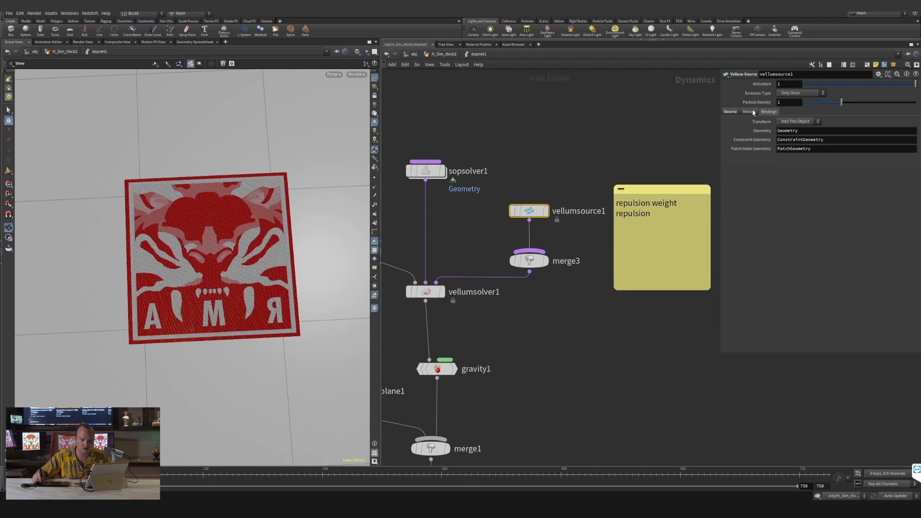
pyautogui.click(749, 112)
pyautogui.click(730, 112)
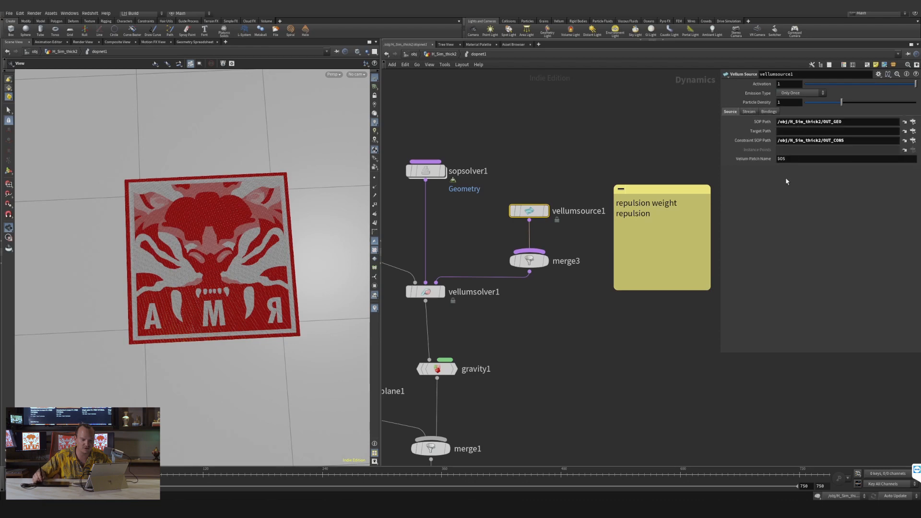
pyautogui.moveTo(567, 169); pyautogui.dragTo(585, 140, button='middle')
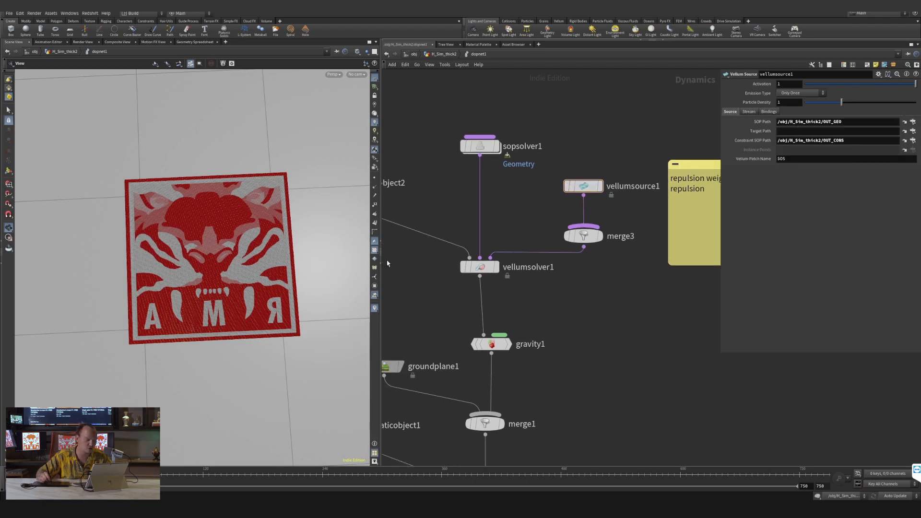
# - Set the display flag on vellumsolver1 and move gravity1 closer beneath it
pyautogui.moveTo(210, 259); pyautogui.dragTo(163, 225)
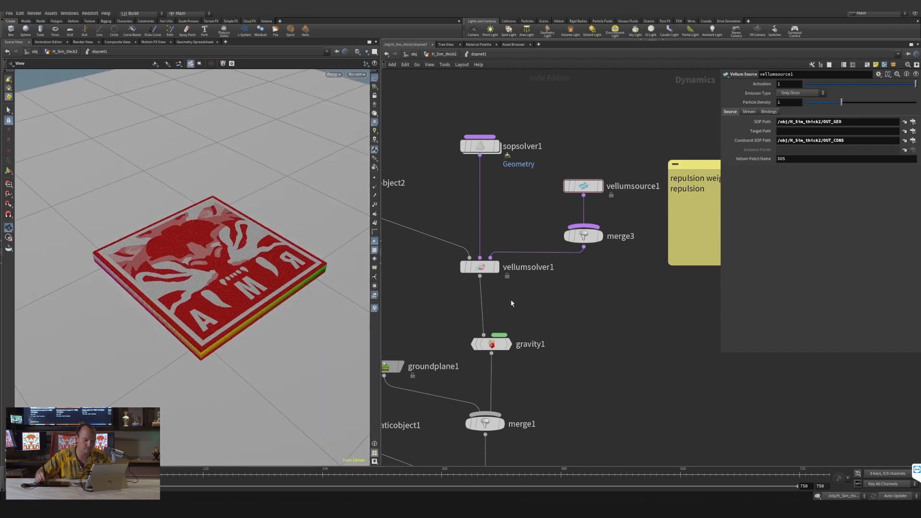
pyautogui.click(496, 268)
pyautogui.moveTo(507, 289); pyautogui.dragTo(542, 274, button='middle')
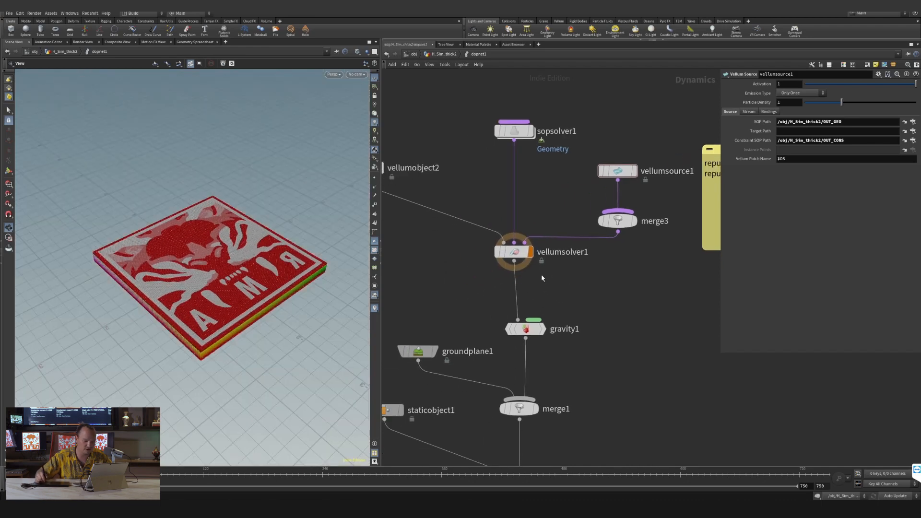
pyautogui.moveTo(530, 330)
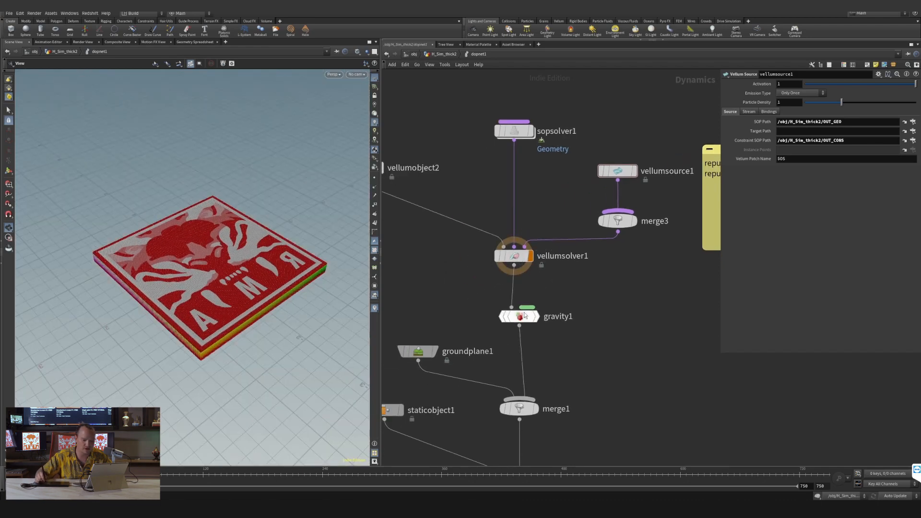
# - Widen the parameter area and examine vellumsolver1's common and grain collision settings, plus vellumobject2's creation settings
pyautogui.click(514, 256)
pyautogui.moveTo(569, 201); pyautogui.dragTo(574, 196, button='middle')
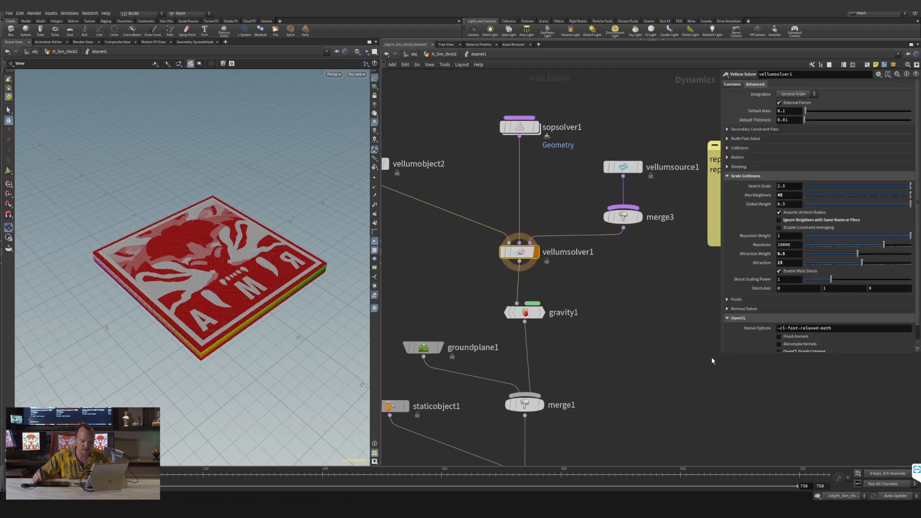
pyautogui.moveTo(709, 400); pyautogui.dragTo(674, 74)
pyautogui.click(681, 86)
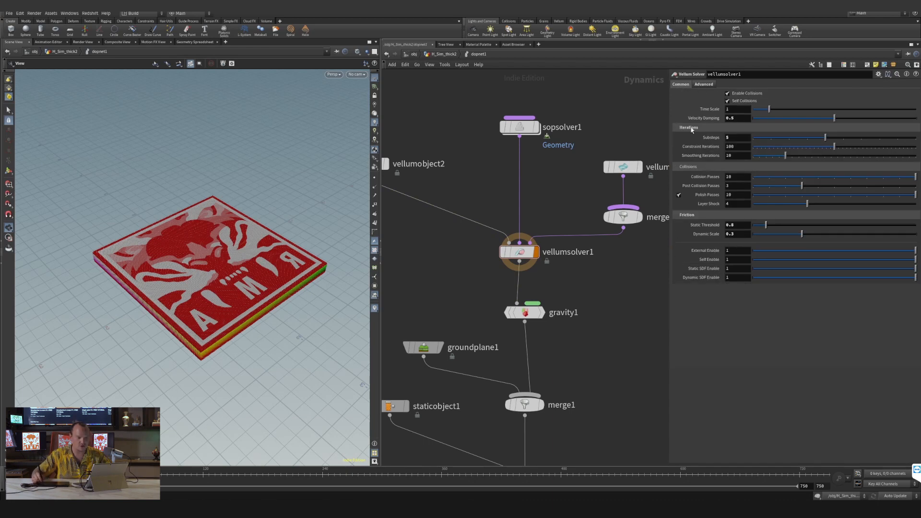
pyautogui.rightClick(711, 119)
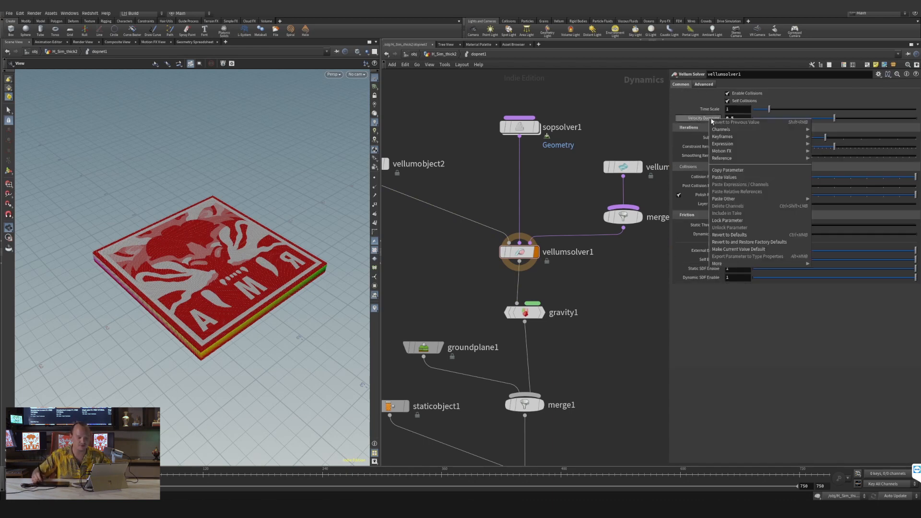
pyautogui.click(734, 234)
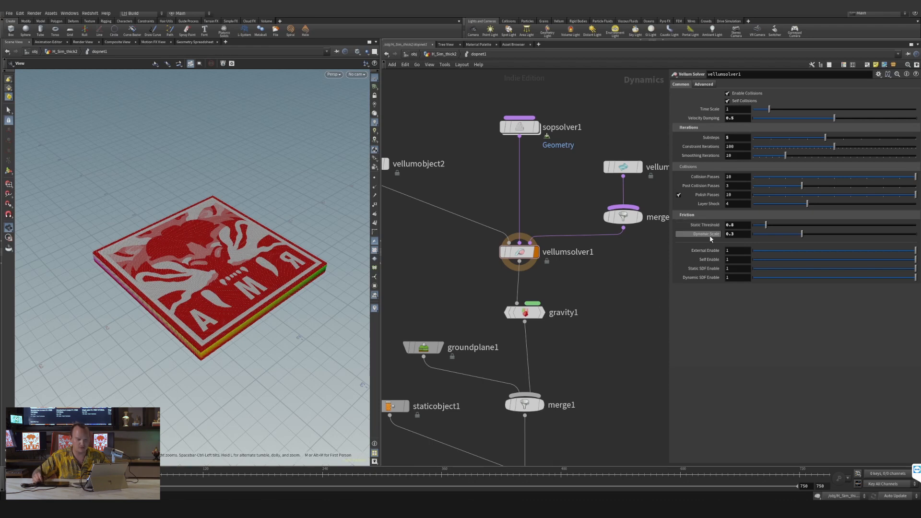
pyautogui.click(707, 85)
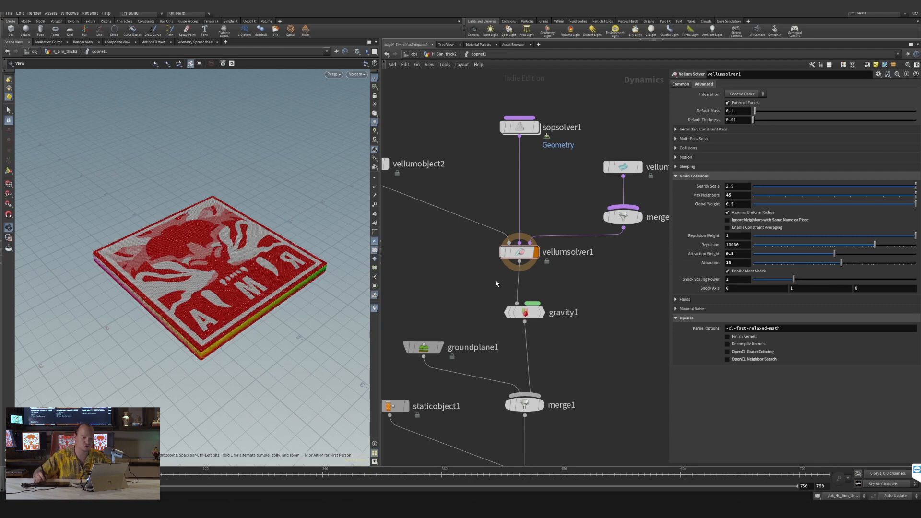
pyautogui.moveTo(431, 161); pyautogui.dragTo(467, 160, button='middle')
pyautogui.click(467, 159)
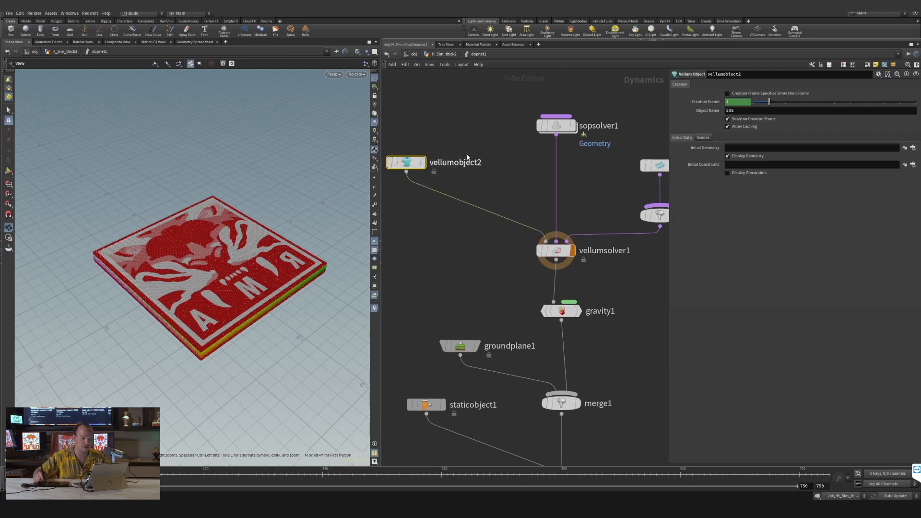
# - Set the particle size of vellumconstraints_grain1 in H_Sim_thick2 to .05
pyautogui.click(450, 56)
pyautogui.moveTo(606, 76); pyautogui.dragTo(604, 278, button='middle')
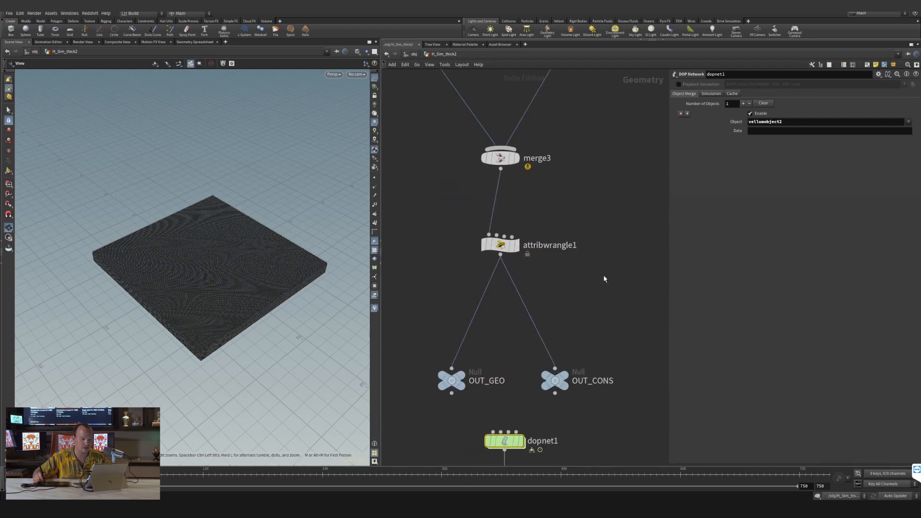
pyautogui.moveTo(585, 140); pyautogui.dragTo(598, 244, button='middle')
pyautogui.moveTo(535, 175); pyautogui.dragTo(554, 392, button='middle')
pyautogui.moveTo(553, 290); pyautogui.dragTo(570, 437, button='middle')
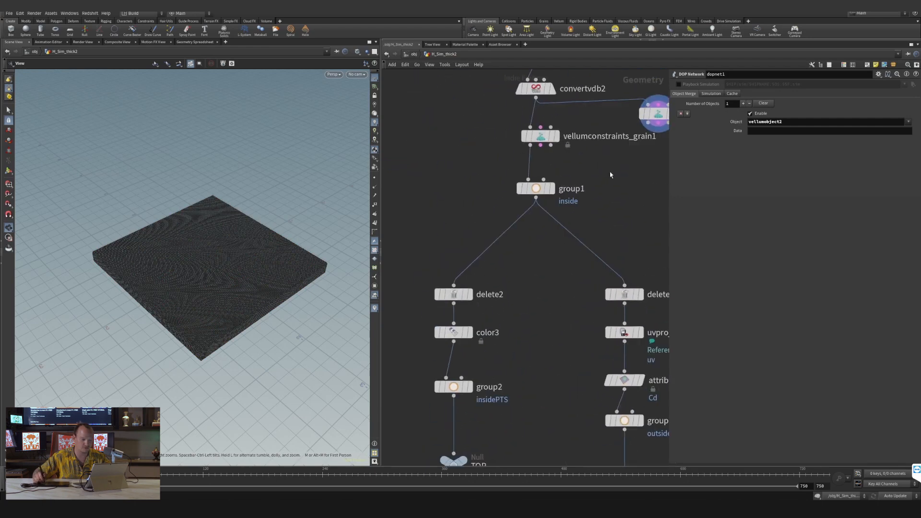
pyautogui.moveTo(611, 174); pyautogui.dragTo(603, 212, button='middle')
pyautogui.click(531, 173)
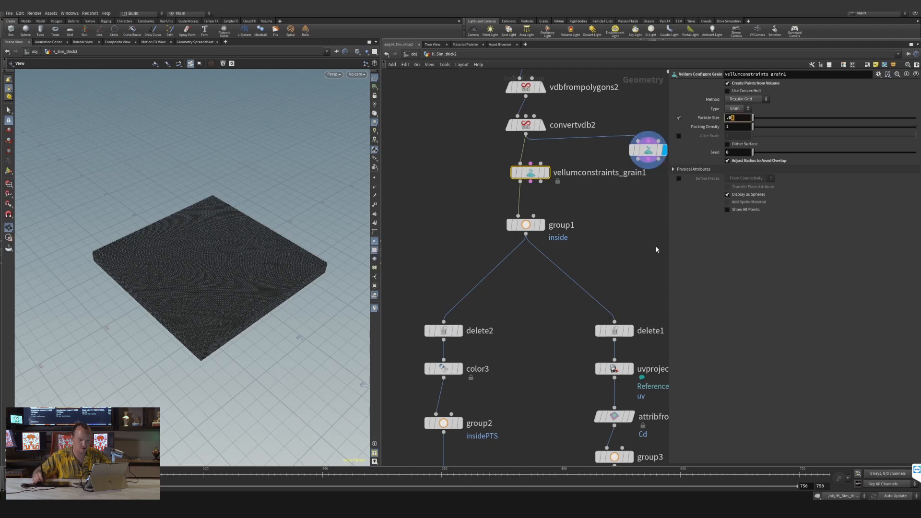
pyautogui.write('5')
pyautogui.press('Return')
# - Go into the dopnet1 network and set the display flag on merge1
pyautogui.moveTo(570, 368); pyautogui.dragTo(564, 245, button='middle')
pyautogui.moveTo(566, 394); pyautogui.dragTo(566, 135, button='middle')
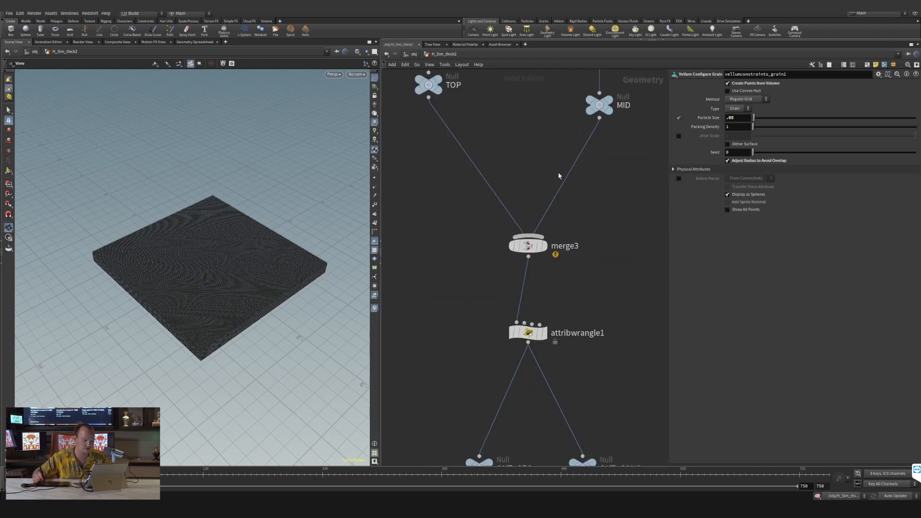
pyautogui.moveTo(576, 432); pyautogui.dragTo(575, 201, button='middle')
pyautogui.moveTo(590, 291); pyautogui.dragTo(589, 264, button='middle')
pyautogui.click(533, 276)
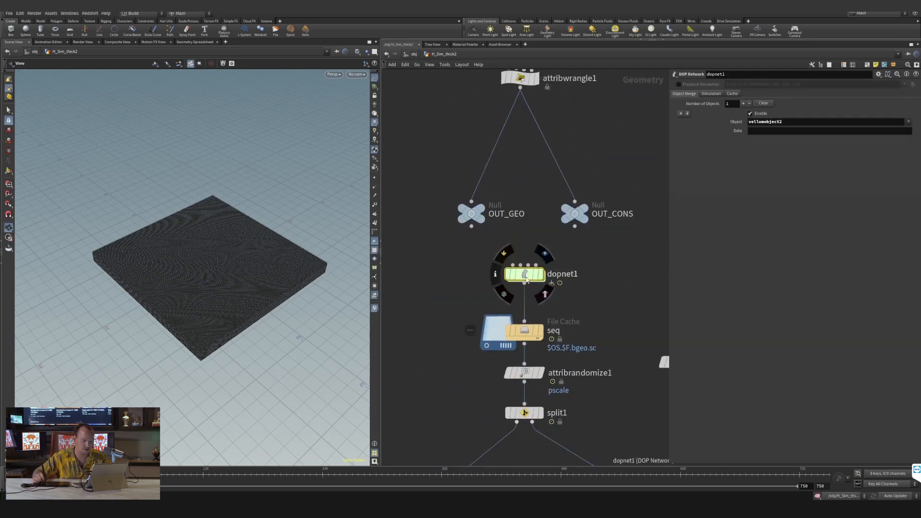
pyautogui.doubleClick(530, 280)
pyautogui.moveTo(543, 320); pyautogui.dragTo(533, 253, button='middle')
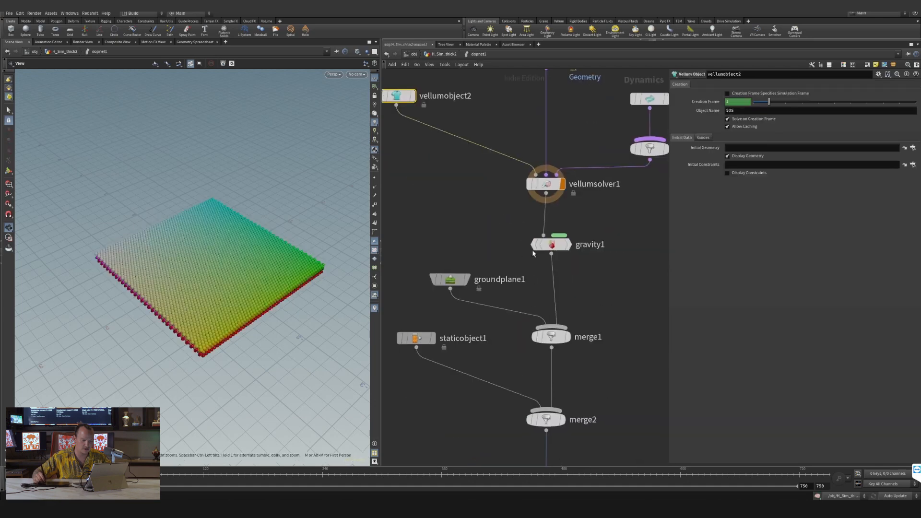
pyautogui.moveTo(584, 242); pyautogui.dragTo(573, 187, button='middle')
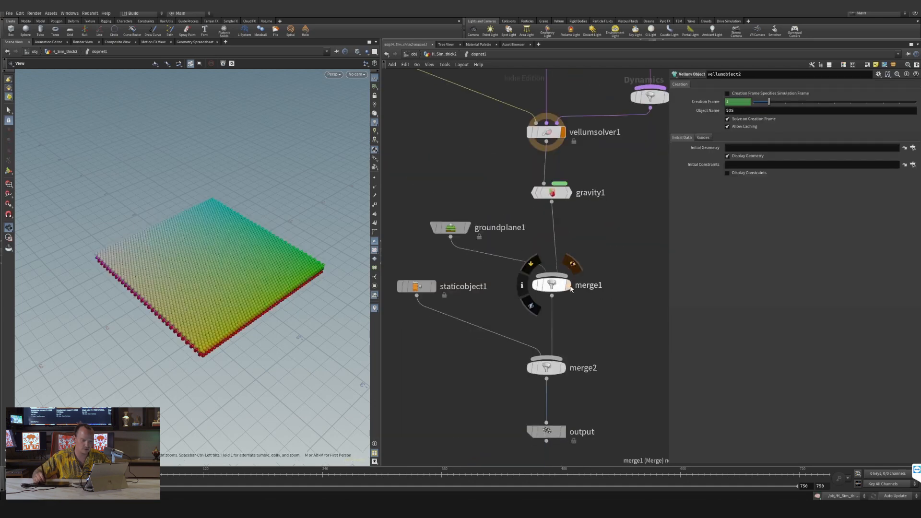
pyautogui.click(571, 264)
pyautogui.moveTo(579, 263); pyautogui.dragTo(594, 275, button='middle')
pyautogui.moveTo(584, 71); pyautogui.dragTo(574, 234, button='middle')
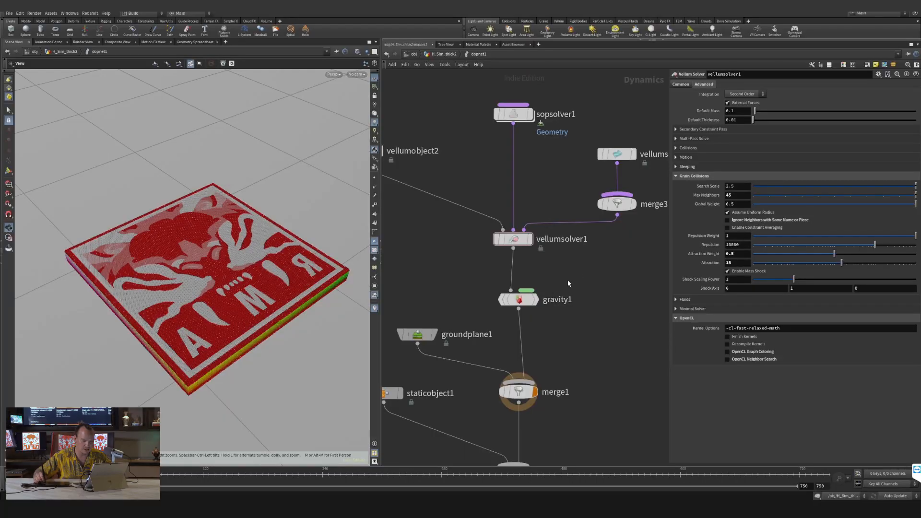
# - Review gravity1's settings, move merge1 and groundplane1 up closer to it, and inspect the ground plane from a low angle
pyautogui.click(520, 300)
pyautogui.moveTo(551, 313); pyautogui.dragTo(567, 275, button='middle')
pyautogui.moveTo(536, 354); pyautogui.dragTo(535, 335)
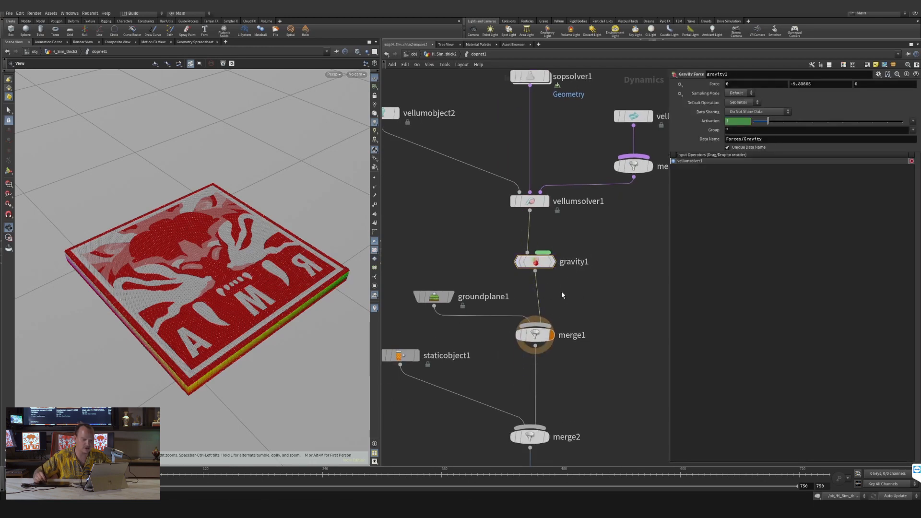
pyautogui.click(435, 298)
pyautogui.moveTo(434, 298); pyautogui.dragTo(430, 273)
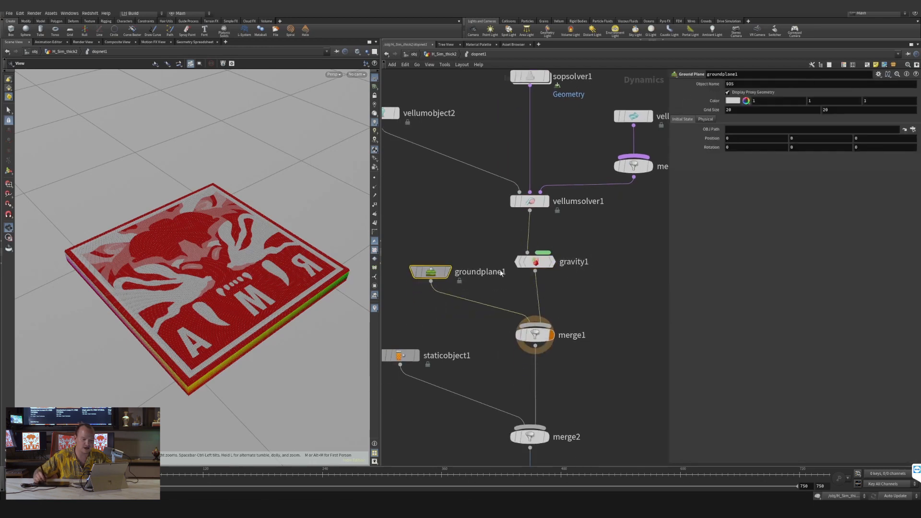
pyautogui.moveTo(246, 268); pyautogui.dragTo(226, 331)
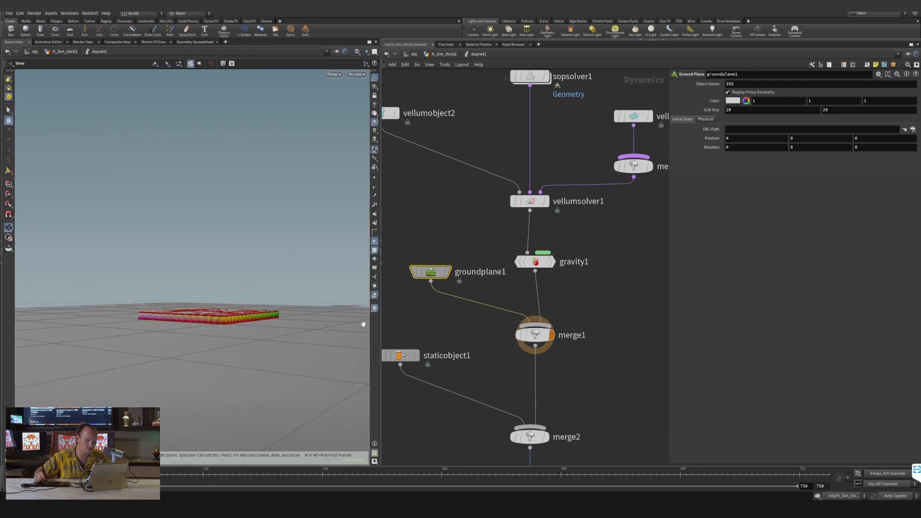
# - Select staticobject1 to show its collision settings and set the display flag on merge2
pyautogui.moveTo(469, 338); pyautogui.dragTo(485, 298, button='middle')
pyautogui.moveTo(465, 287); pyautogui.dragTo(419, 335)
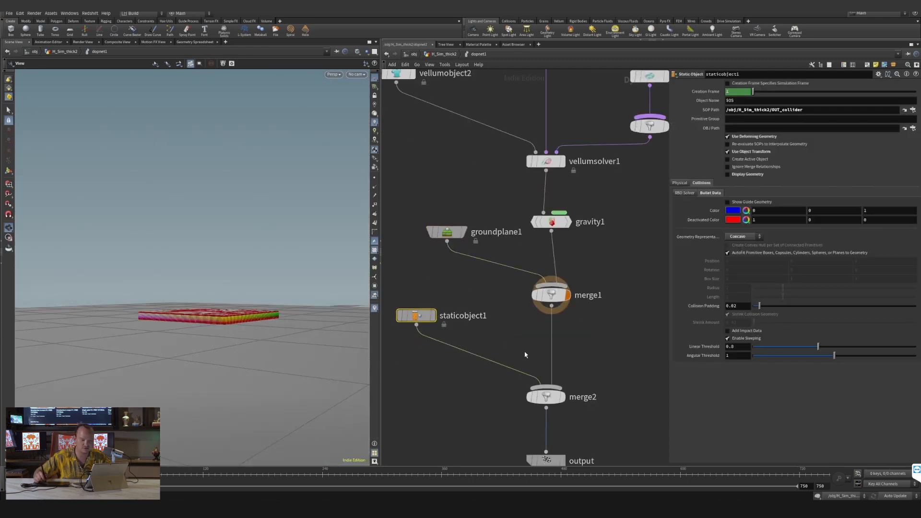
pyautogui.click(565, 397)
pyautogui.moveTo(257, 340); pyautogui.dragTo(259, 395)
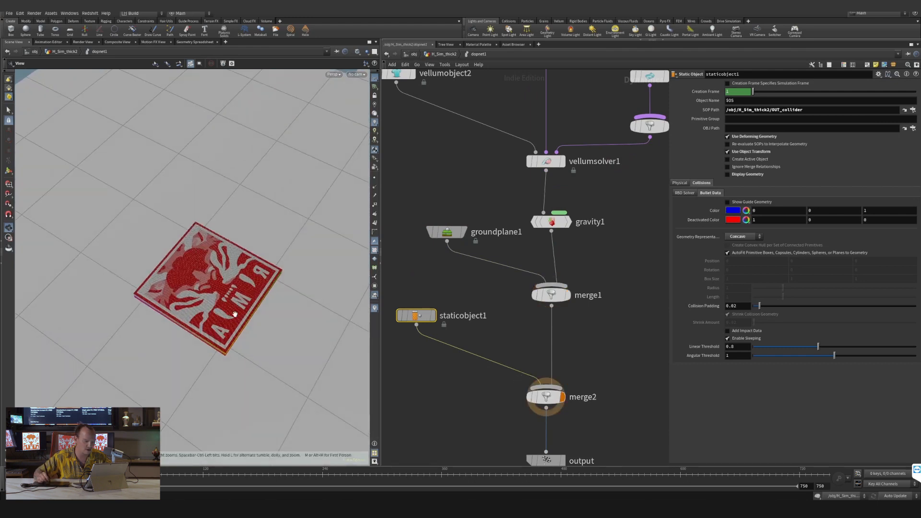
pyautogui.moveTo(263, 271); pyautogui.dragTo(281, 232, button='right')
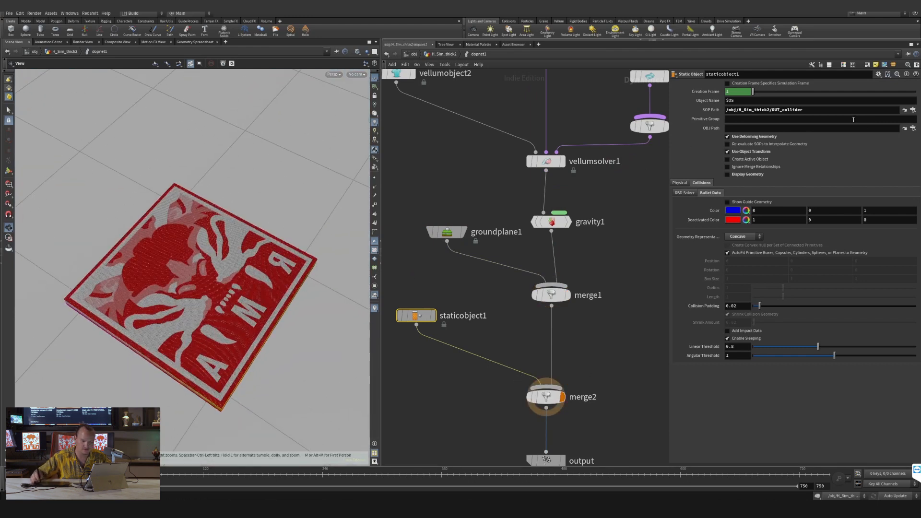
# - Follow staticobject1's SOP path to the OUT_collider null in H_Sim_thick2 and return inside dopnet1
pyautogui.click(904, 110)
pyautogui.scroll(-5, 510, 295)
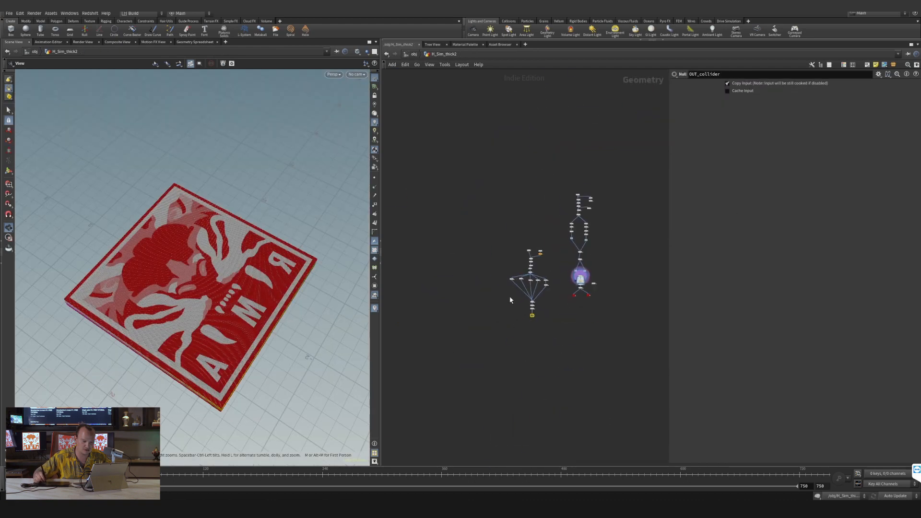
pyautogui.scroll(5, 550, 323)
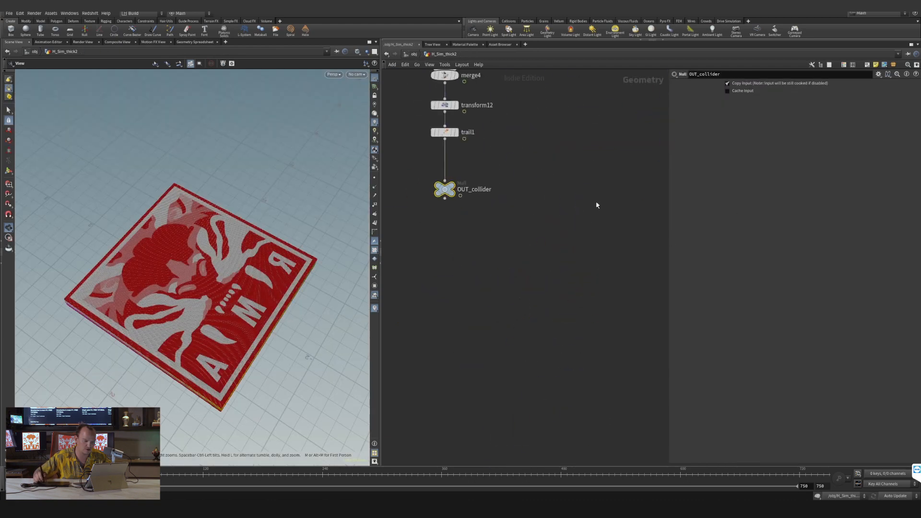
pyautogui.moveTo(597, 204); pyautogui.dragTo(450, 313, button='middle')
pyautogui.moveTo(548, 302); pyautogui.dragTo(461, 465, button='middle')
pyautogui.doubleClick(561, 187)
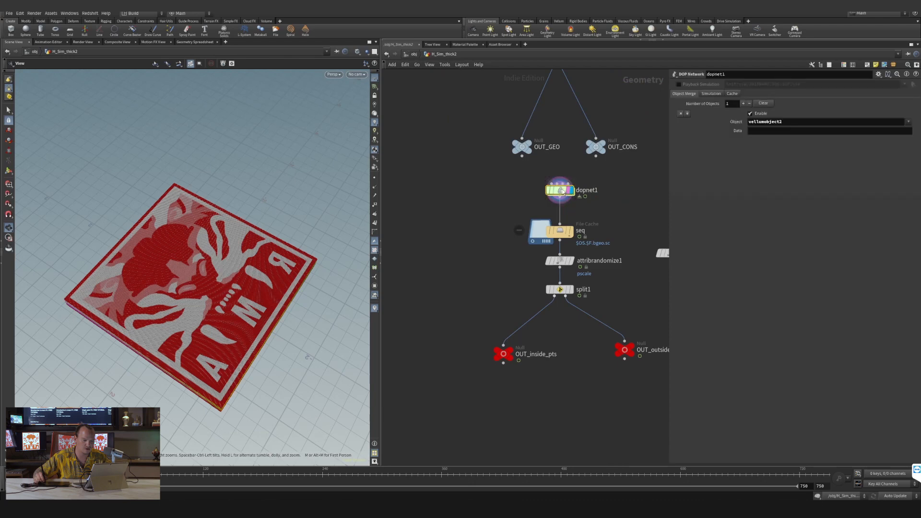
pyautogui.moveTo(589, 379); pyautogui.dragTo(589, 301, button='middle')
# - Set the display flag on the output node and enable Display Geometry on staticobject1 to show the colliders around the slab
pyautogui.click(582, 312)
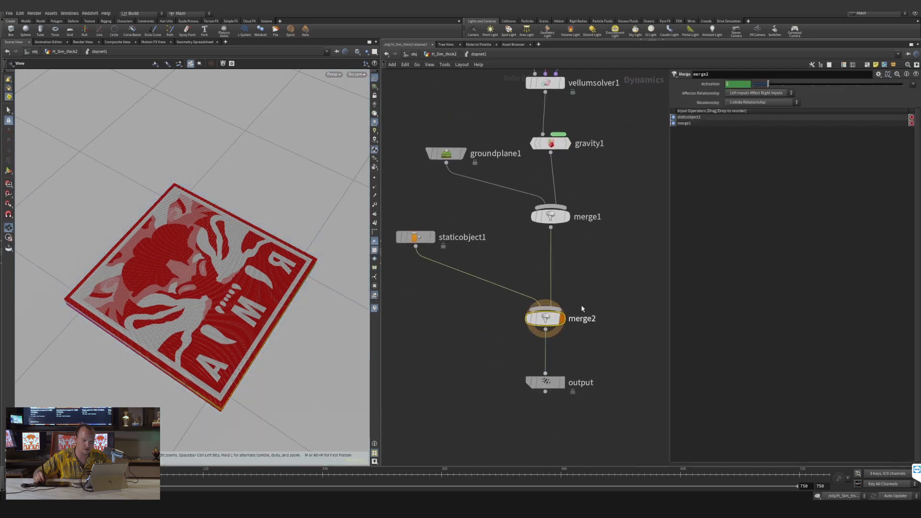
pyautogui.click(416, 237)
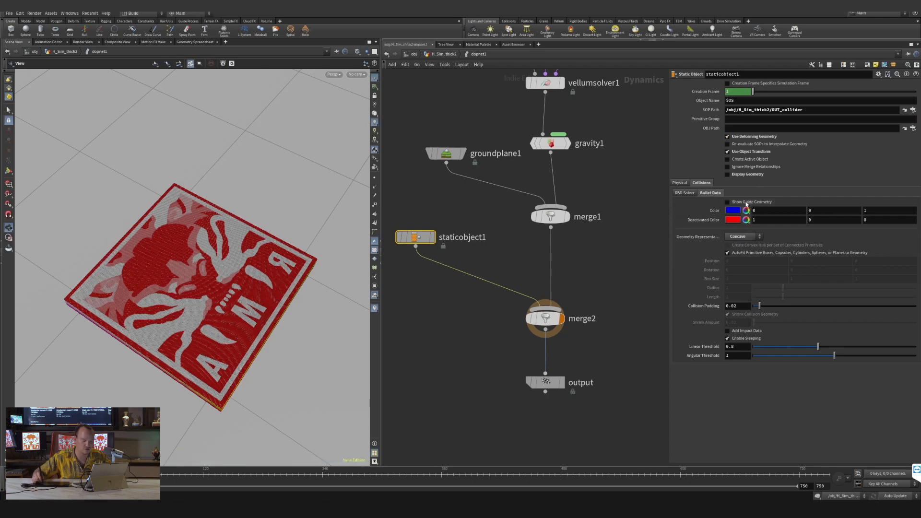
pyautogui.click(562, 382)
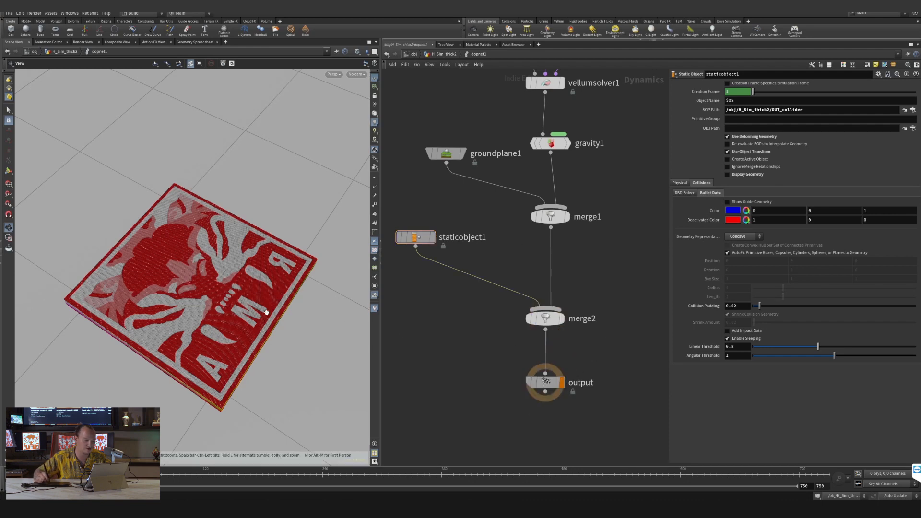
pyautogui.moveTo(261, 272)
pyautogui.mouseDown(button='right')
pyautogui.moveTo(168, 390)
pyautogui.moveTo(274, 284)
pyautogui.mouseUp(button='right')
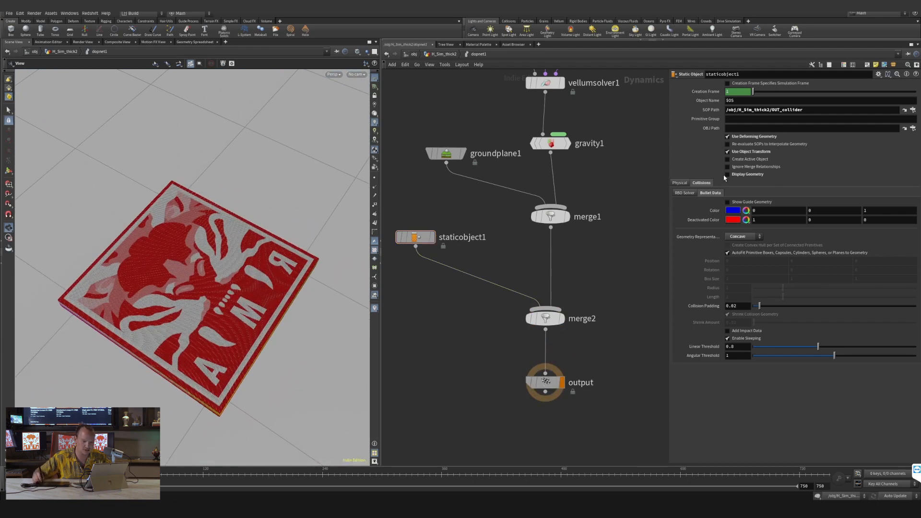
pyautogui.moveTo(202, 314); pyautogui.dragTo(221, 302)
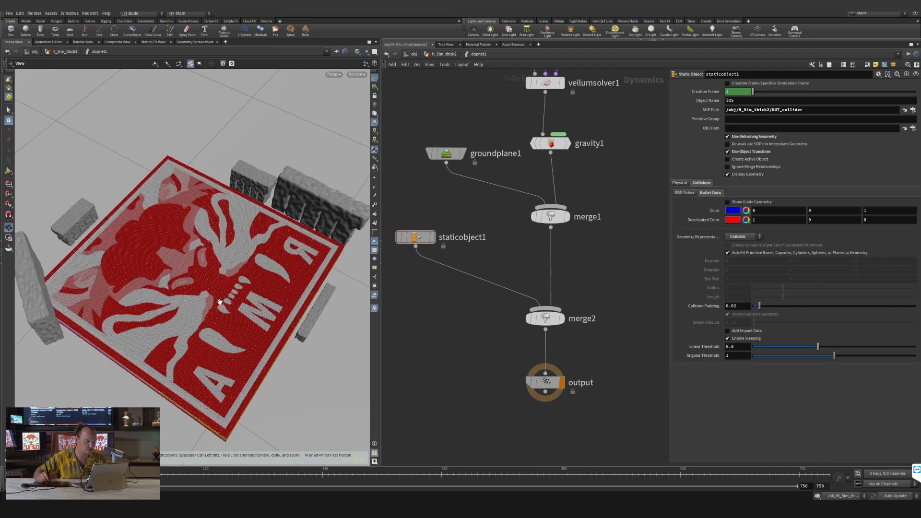
pyautogui.moveTo(221, 302); pyautogui.dragTo(253, 275, button='right')
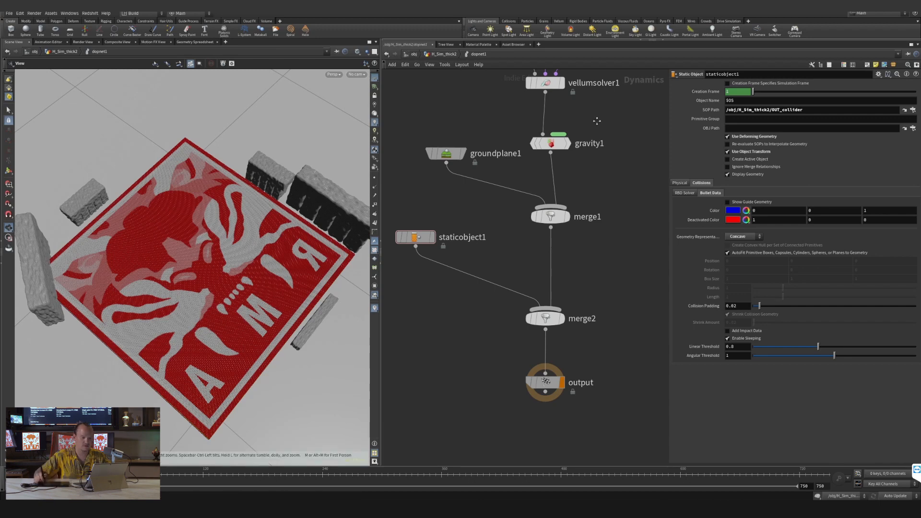
# - Examine vellumsolver1's advanced grain collision settings, including max neighbors, repulsion, and attraction
pyautogui.moveTo(599, 77); pyautogui.dragTo(578, 219, button='middle')
pyautogui.click(526, 225)
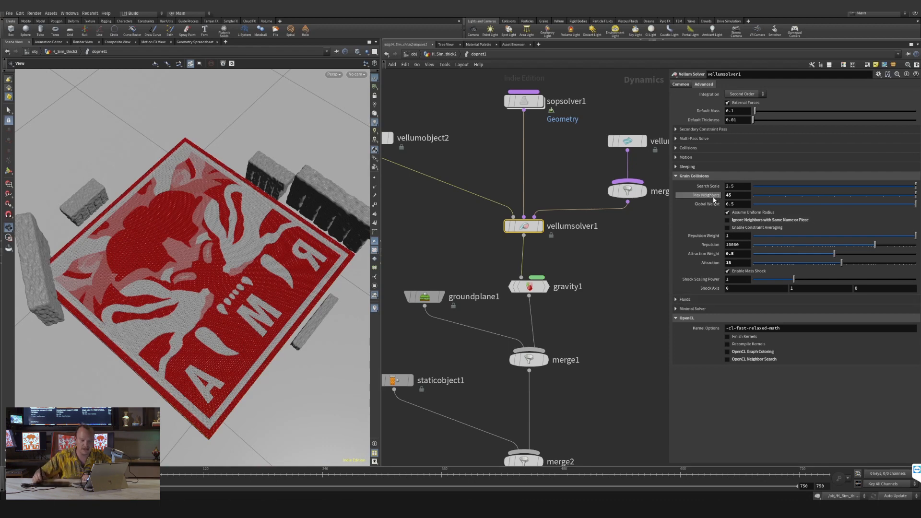
pyautogui.moveTo(715, 202)
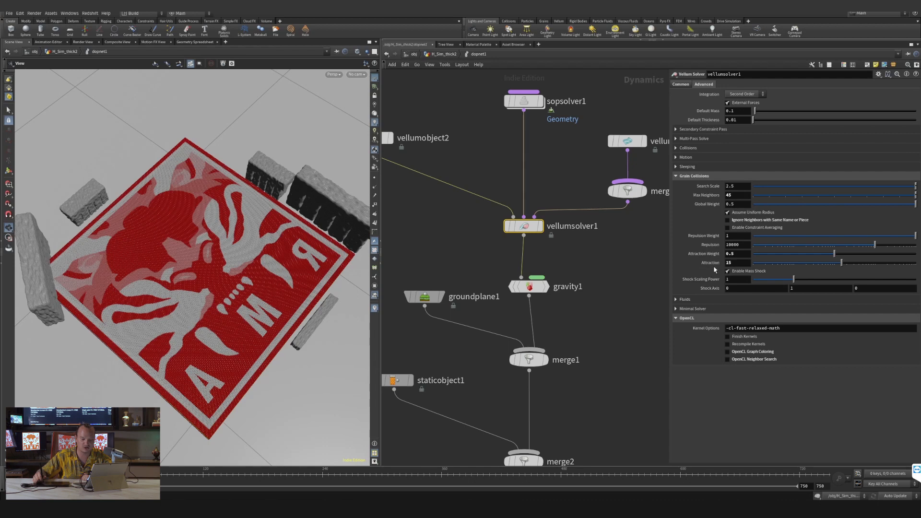
pyautogui.rightClick(711, 240)
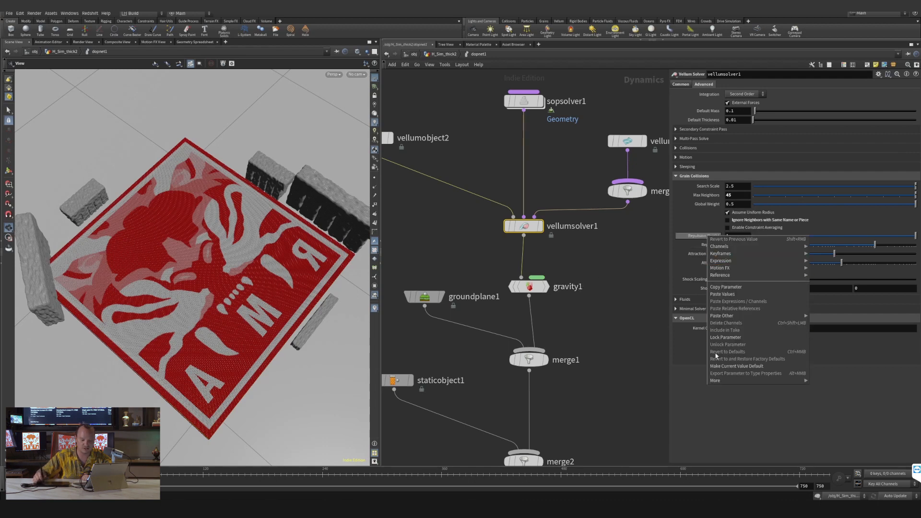
pyautogui.click(707, 256)
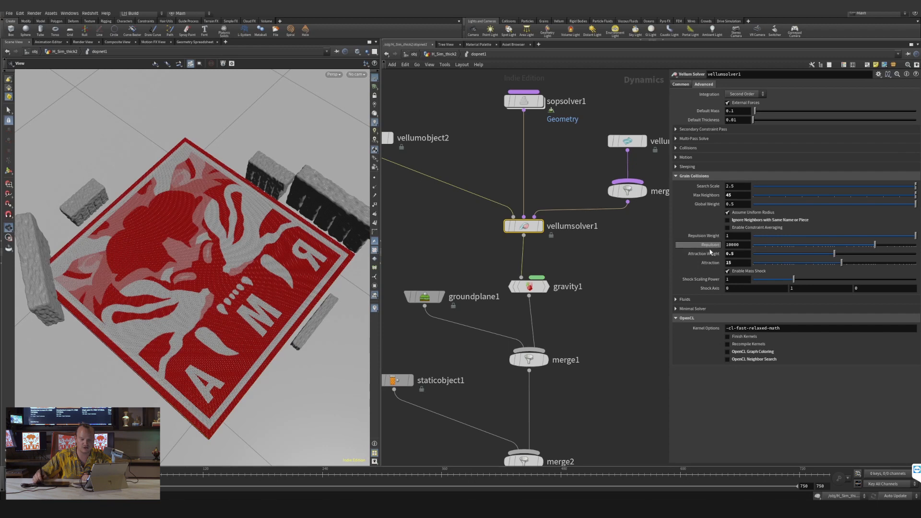
pyautogui.rightClick(712, 245)
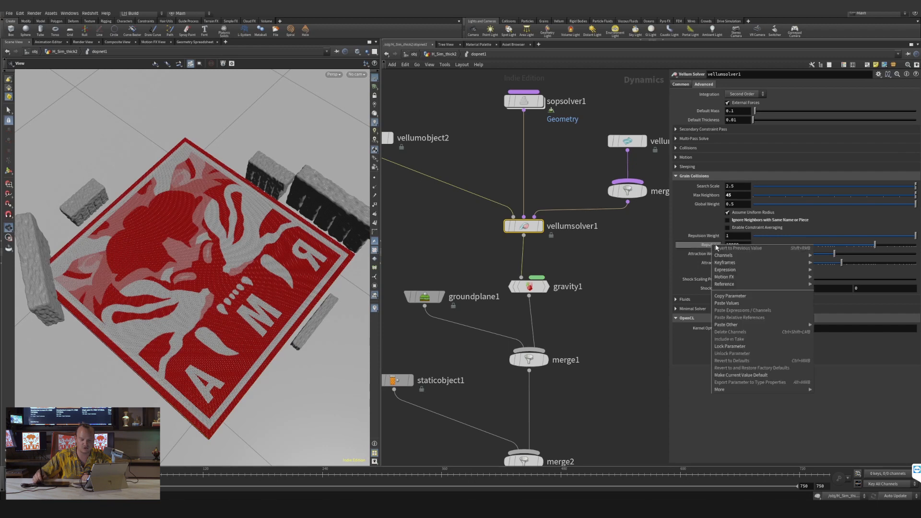
pyautogui.click(650, 374)
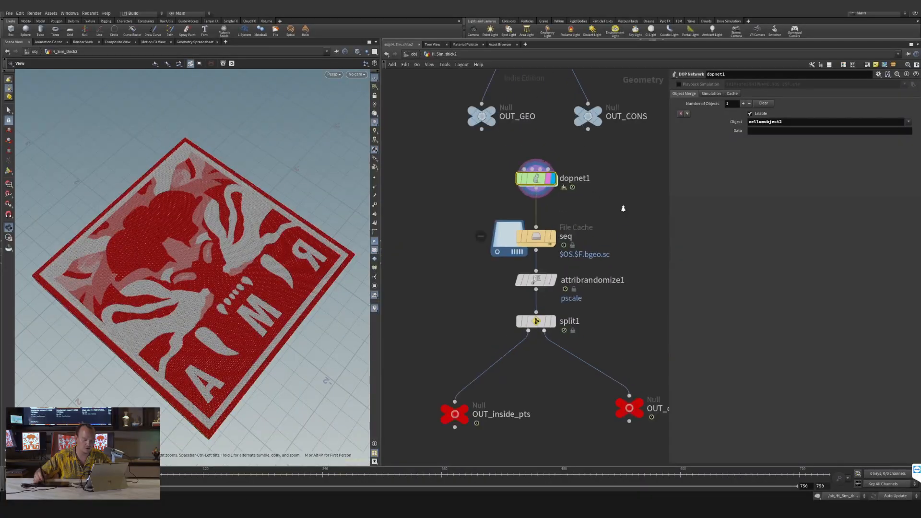
# - Display the seq file cache in H_Sim_thick2, scrub to frame 206, and inspect the cached grains up close
pyautogui.click(550, 239)
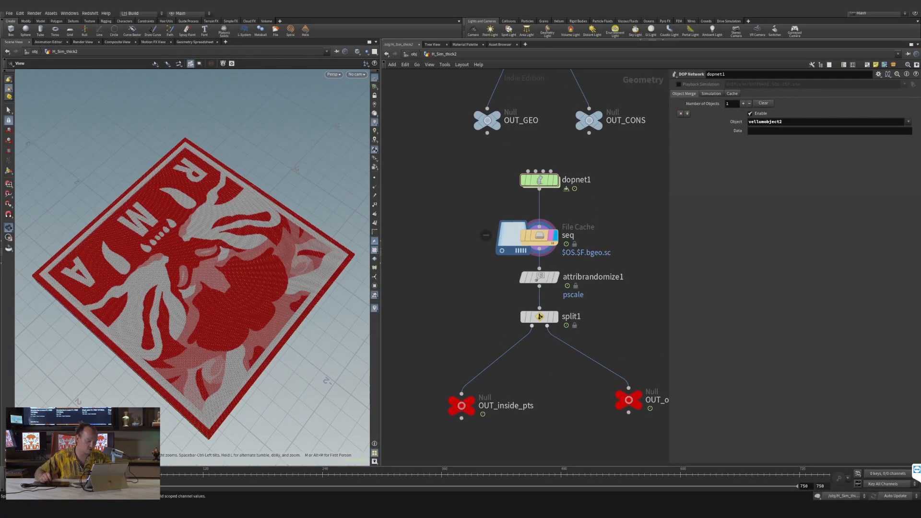
pyautogui.moveTo(219, 477); pyautogui.dragTo(274, 476)
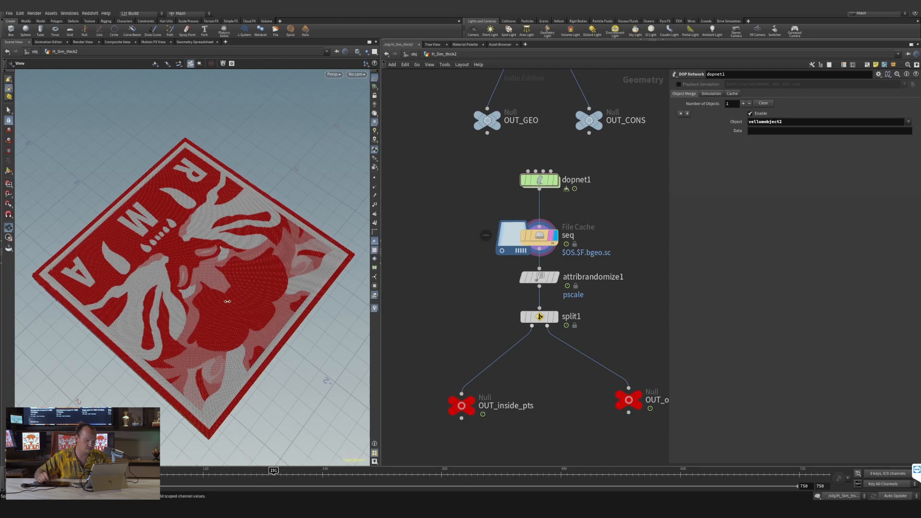
pyautogui.moveTo(227, 276); pyautogui.dragTo(231, 262)
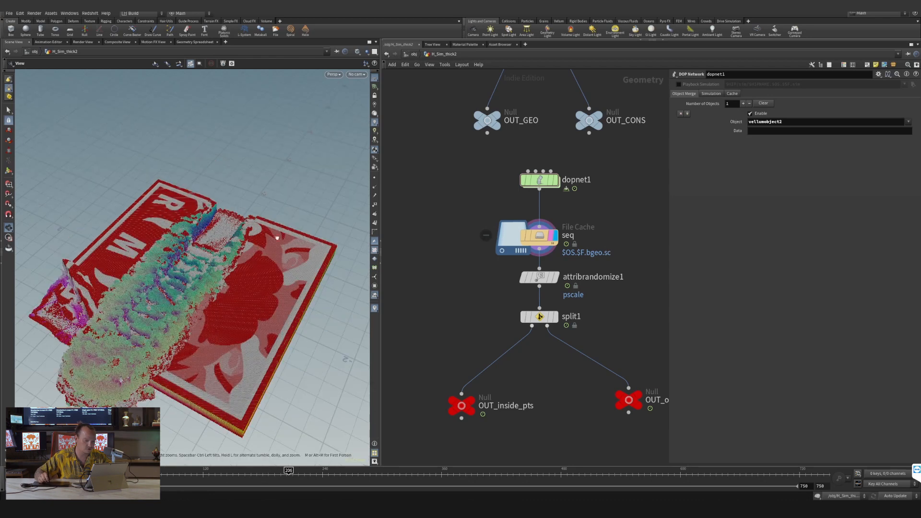
pyautogui.moveTo(181, 290); pyautogui.dragTo(227, 325)
pyautogui.moveTo(227, 325); pyautogui.dragTo(292, 247, button='right')
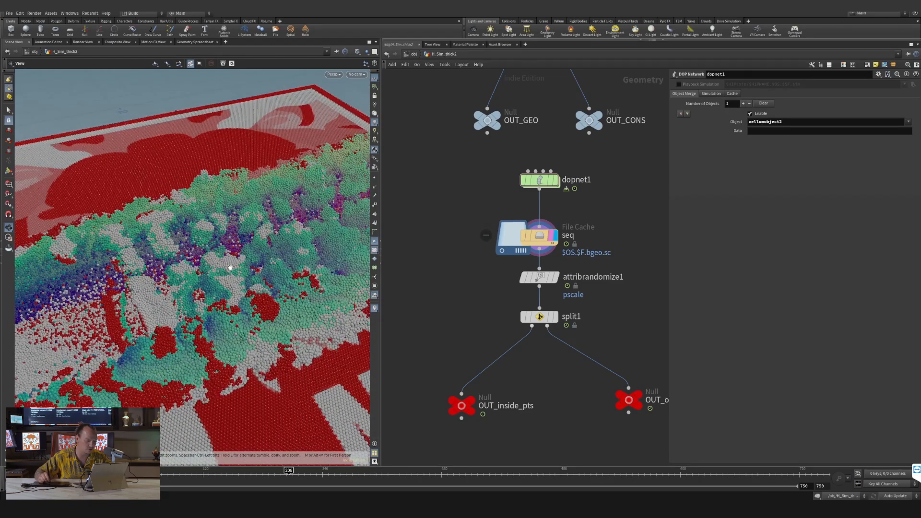
pyautogui.moveTo(231, 268)
pyautogui.mouseDown()
pyautogui.moveTo(229, 282)
pyautogui.moveTo(223, 260)
pyautogui.mouseUp()
pyautogui.moveTo(223, 260); pyautogui.dragTo(220, 318, button='right')
pyautogui.moveTo(221, 319)
pyautogui.mouseDown()
pyautogui.moveTo(213, 288)
pyautogui.moveTo(231, 276)
pyautogui.mouseUp()
# - Display attribrandomize1 and expand its custom ramp for the pscale distribution
pyautogui.moveTo(614, 271); pyautogui.dragTo(595, 255, button='middle')
pyautogui.moveTo(612, 246); pyautogui.dragTo(492, 270)
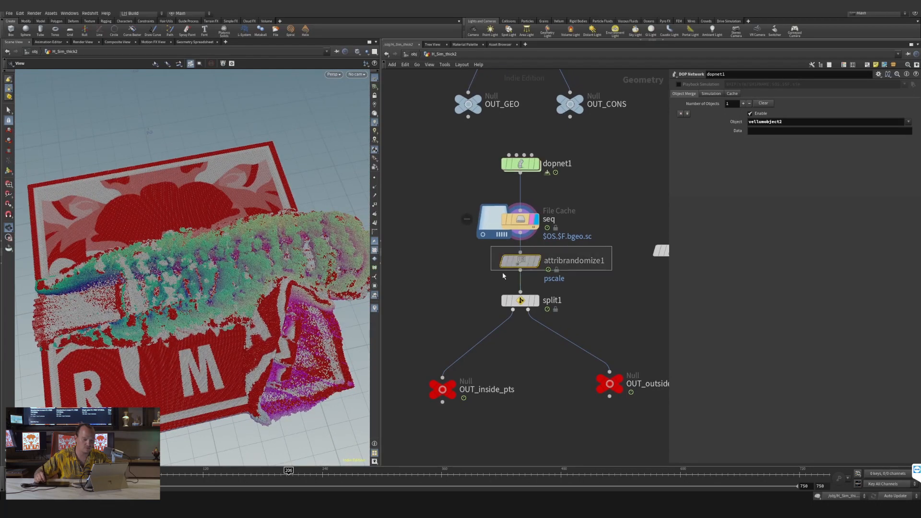
pyautogui.press('r')
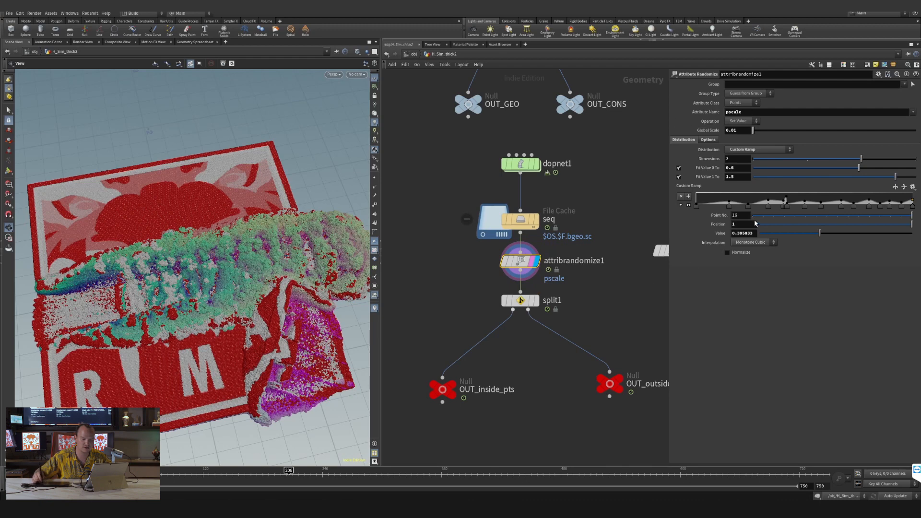
pyautogui.click(689, 206)
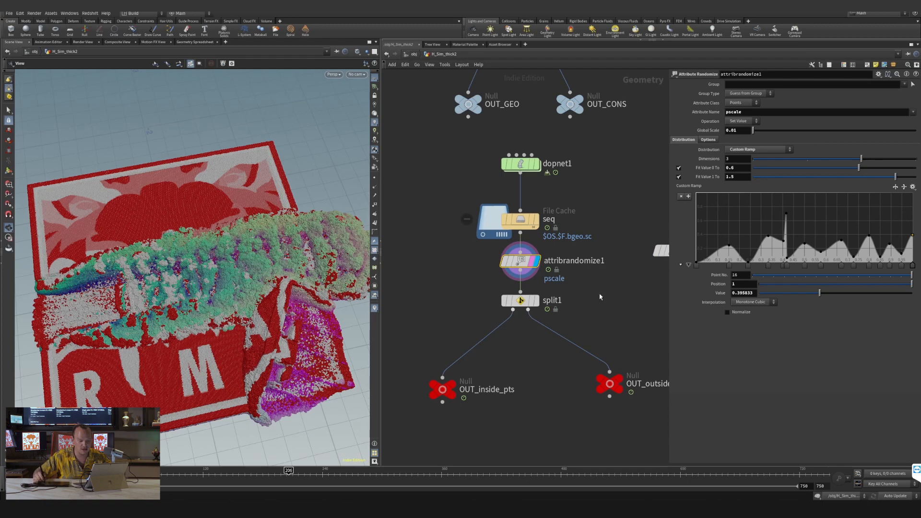
# - Review split1's insidePTS group and set the display flag on OUT_inside_pts
pyautogui.moveTo(599, 294); pyautogui.dragTo(601, 285, button='middle')
pyautogui.click(522, 293)
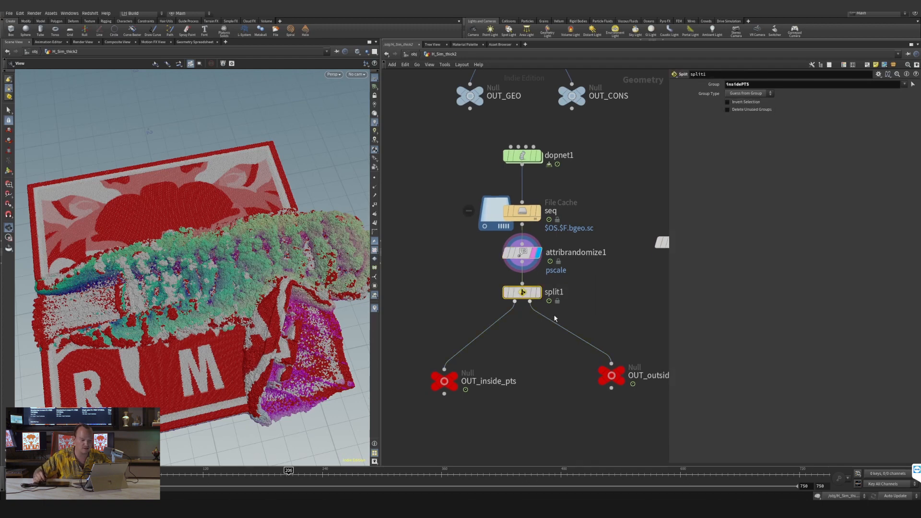
pyautogui.click(452, 376)
pyautogui.moveTo(603, 375); pyautogui.dragTo(553, 341, button='middle')
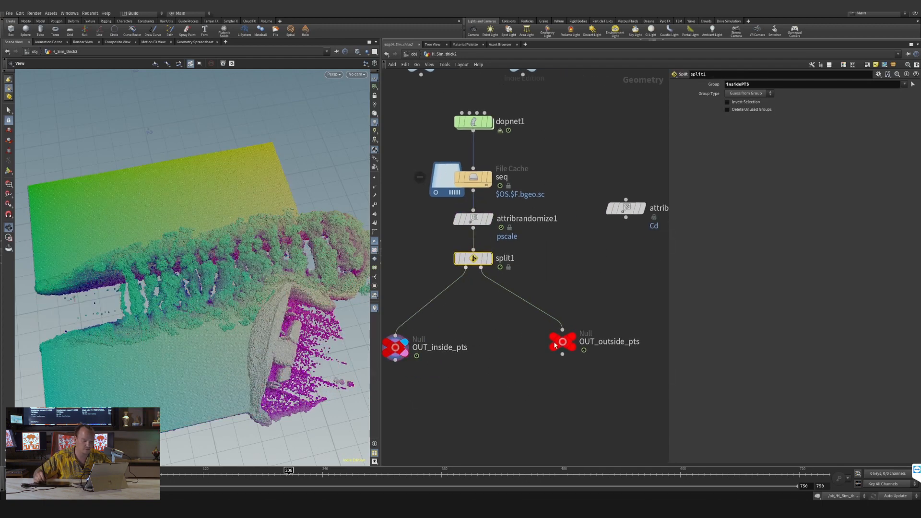
# - Set the display flag on the OUT_outside_pts null in H_Sim_thick2 and return to the object level
pyautogui.click(583, 320)
pyautogui.click(587, 339)
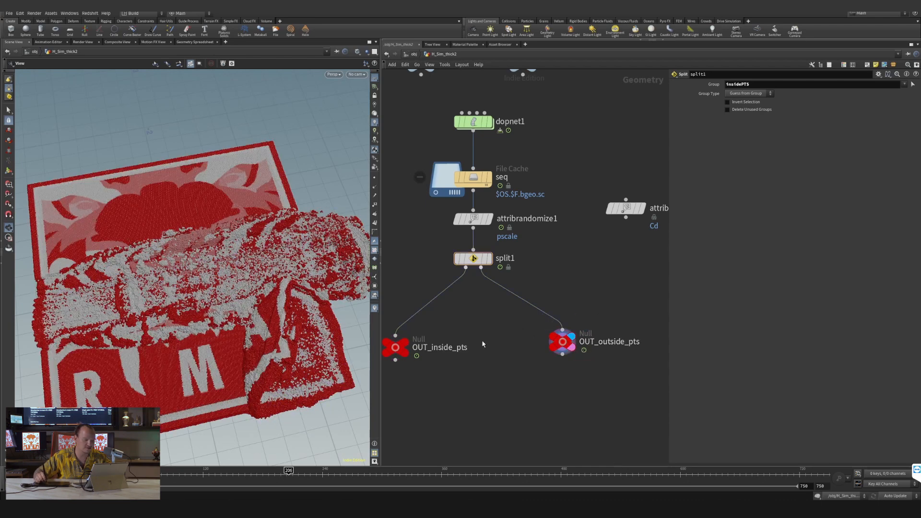
pyautogui.click(415, 54)
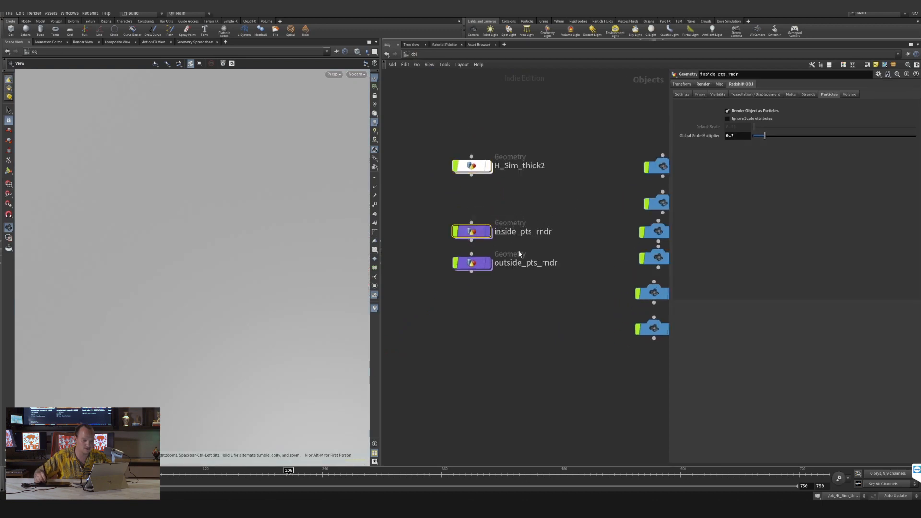
# - Inspect the object merge nodes inside inside_pts_rndr and outside_pts_rndr, with their source paths and displayed points
pyautogui.doubleClick(482, 238)
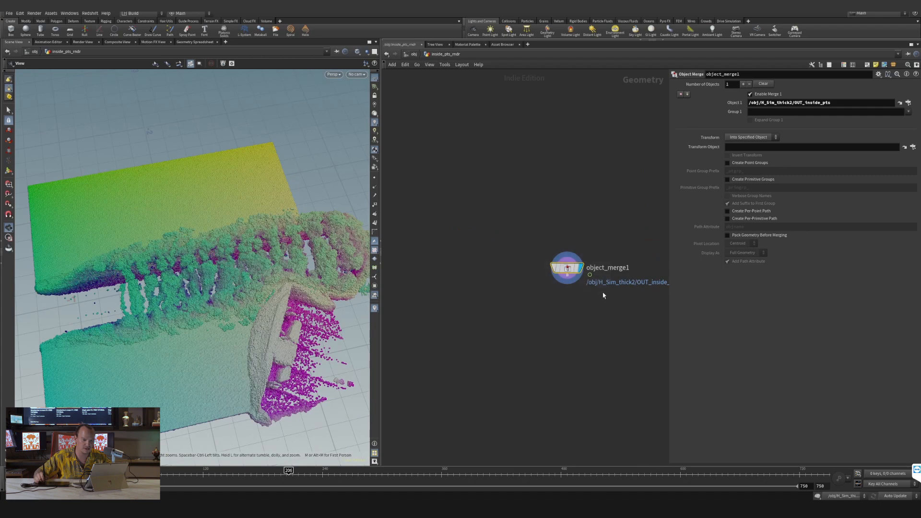
pyautogui.click(417, 55)
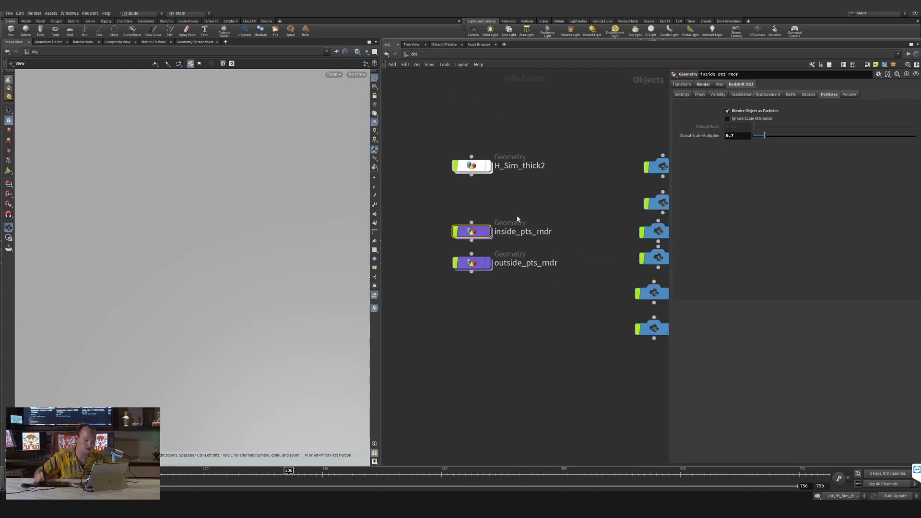
pyautogui.doubleClick(485, 265)
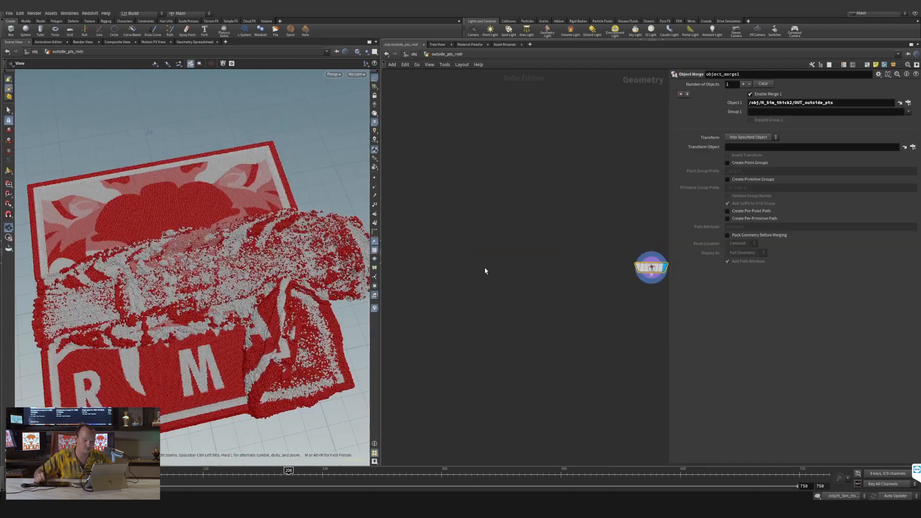
pyautogui.moveTo(248, 277); pyautogui.dragTo(259, 235)
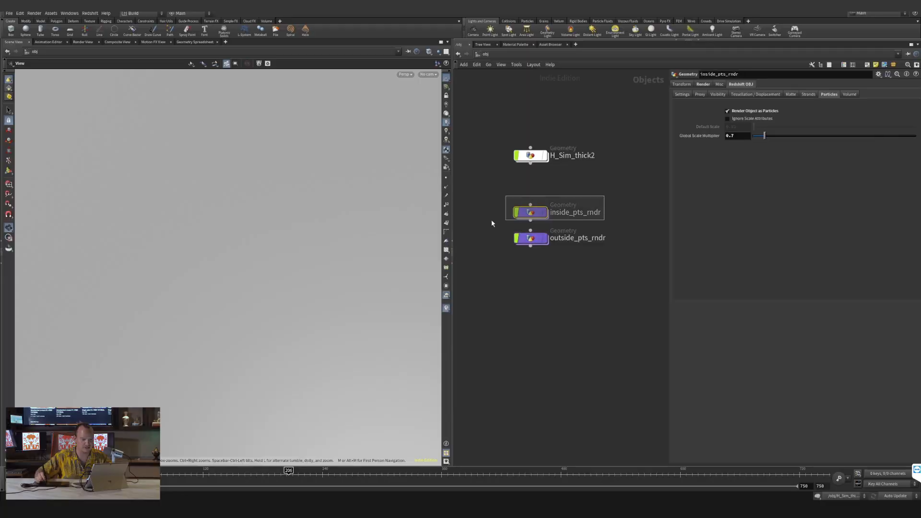
# - Turn on the display flags of inside_pts_rndr and outside_pts_rndr at the object level to show both point sets together
pyautogui.moveTo(607, 197); pyautogui.dragTo(506, 225)
pyautogui.click(545, 213)
pyautogui.click(545, 238)
pyautogui.click(571, 222)
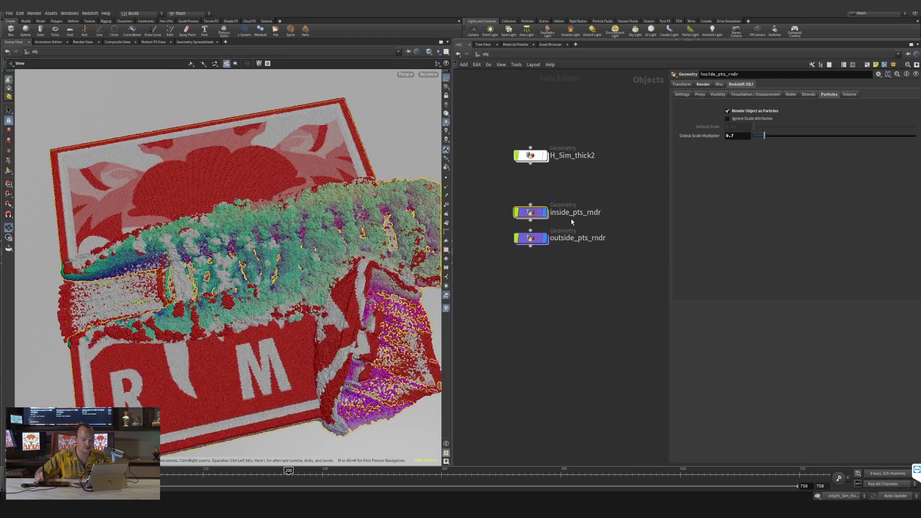
pyautogui.moveTo(591, 203); pyautogui.dragTo(504, 247)
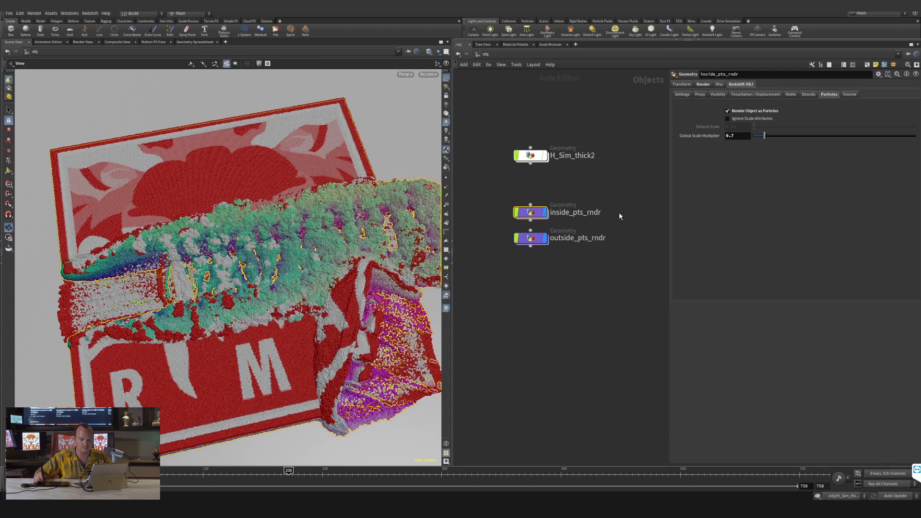
pyautogui.moveTo(619, 214); pyautogui.dragTo(613, 226, button='middle')
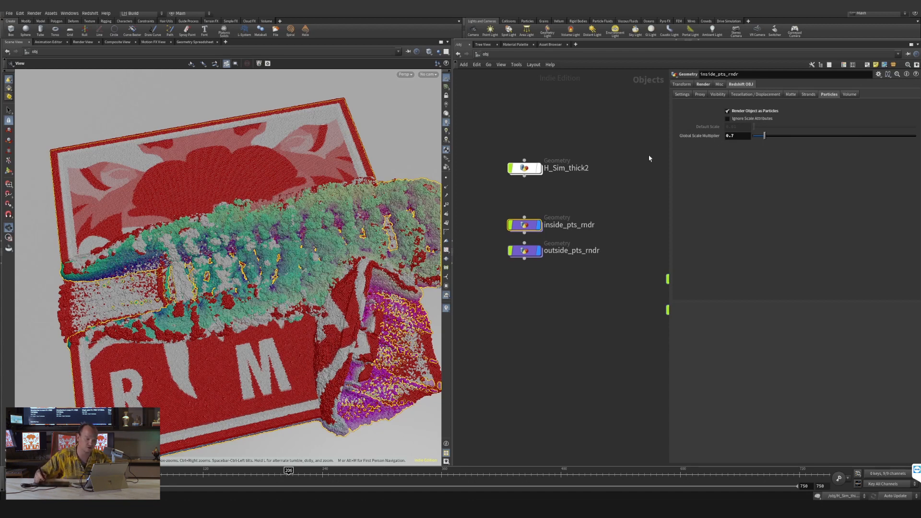
pyautogui.scroll(-2, 609, 192)
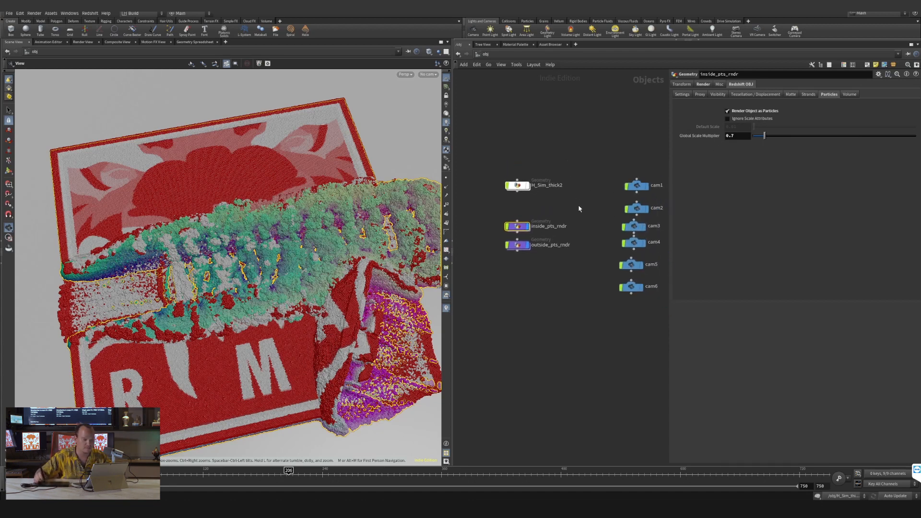